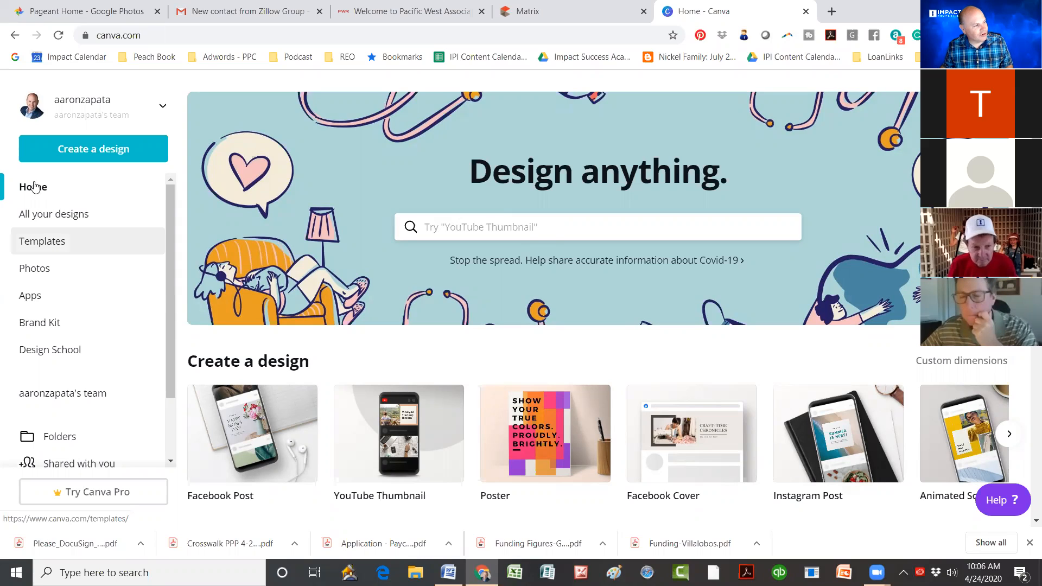
Step: Open Canva's Templates gallery and scroll down to the YouTube Thumbnails category
click(52, 246)
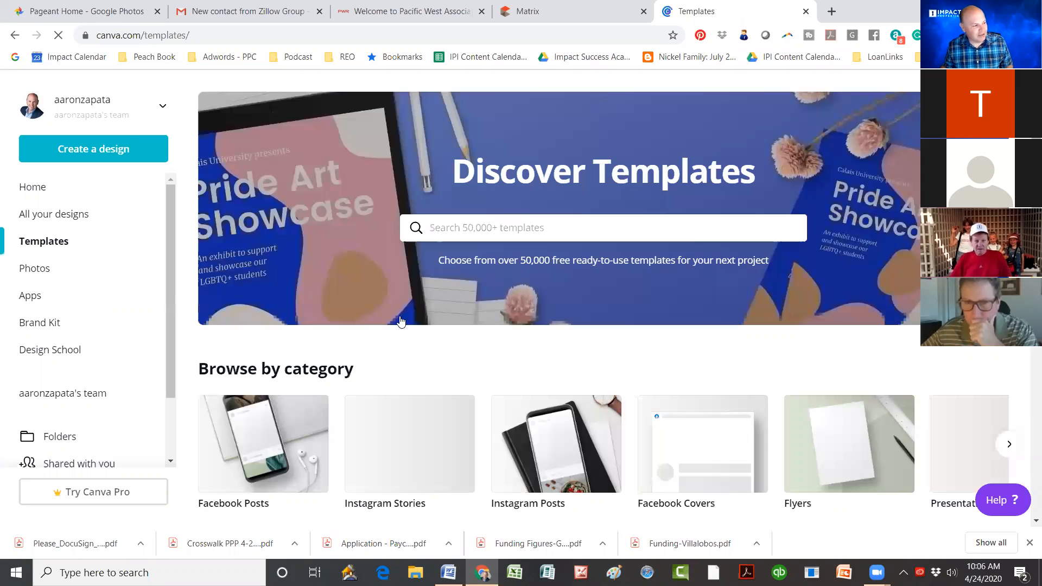
scroll(400, 322, down, 4)
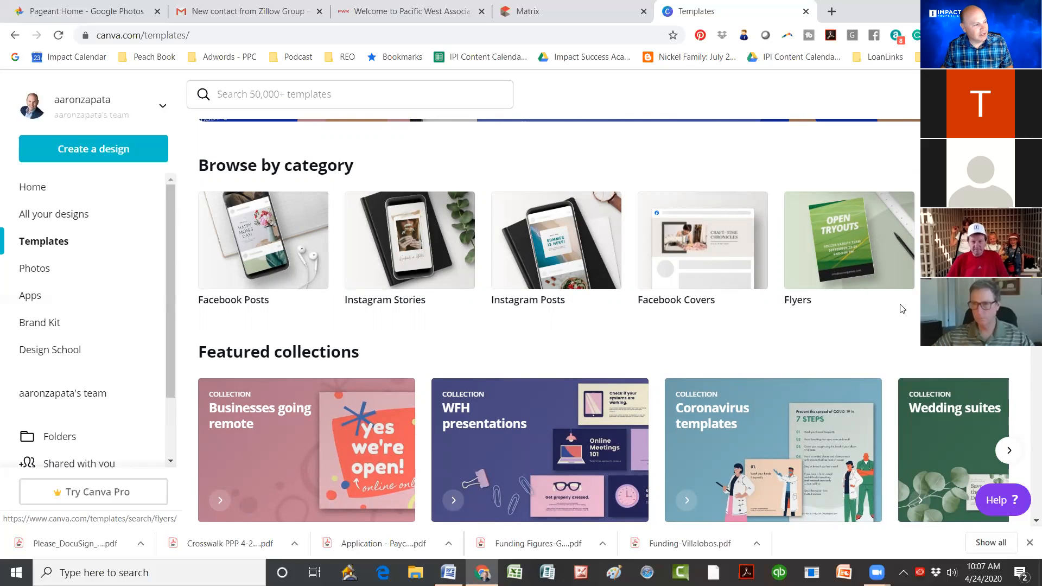
scroll(901, 309, down, 4)
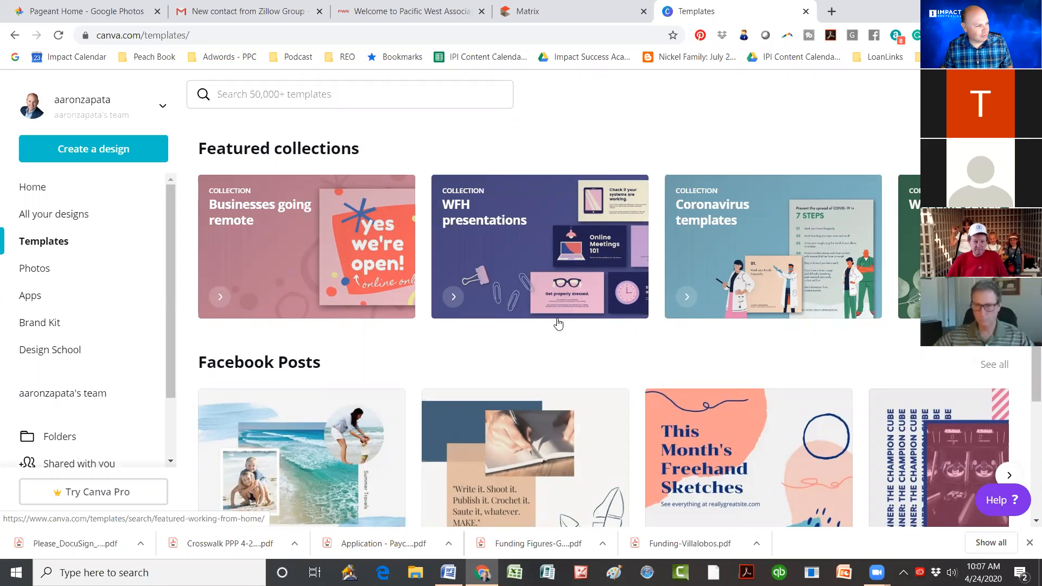
scroll(559, 324, down, 3)
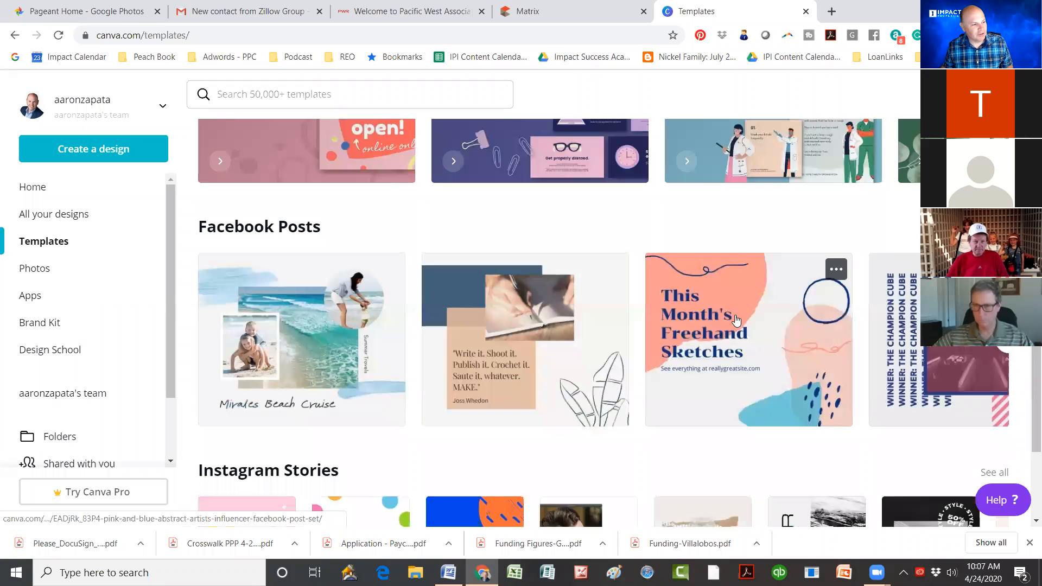
scroll(740, 316, down, 1)
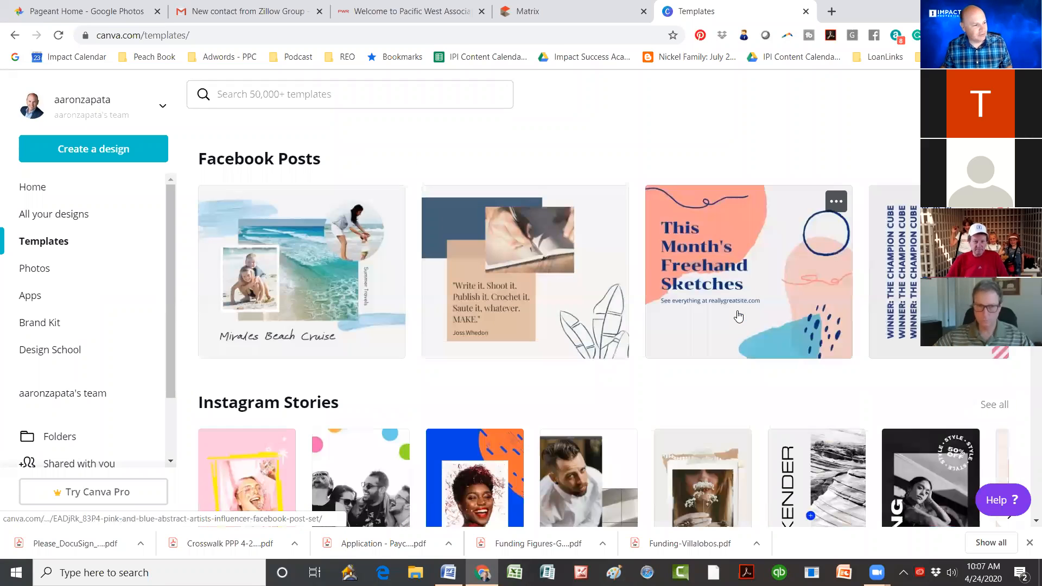
scroll(527, 249, up, 1)
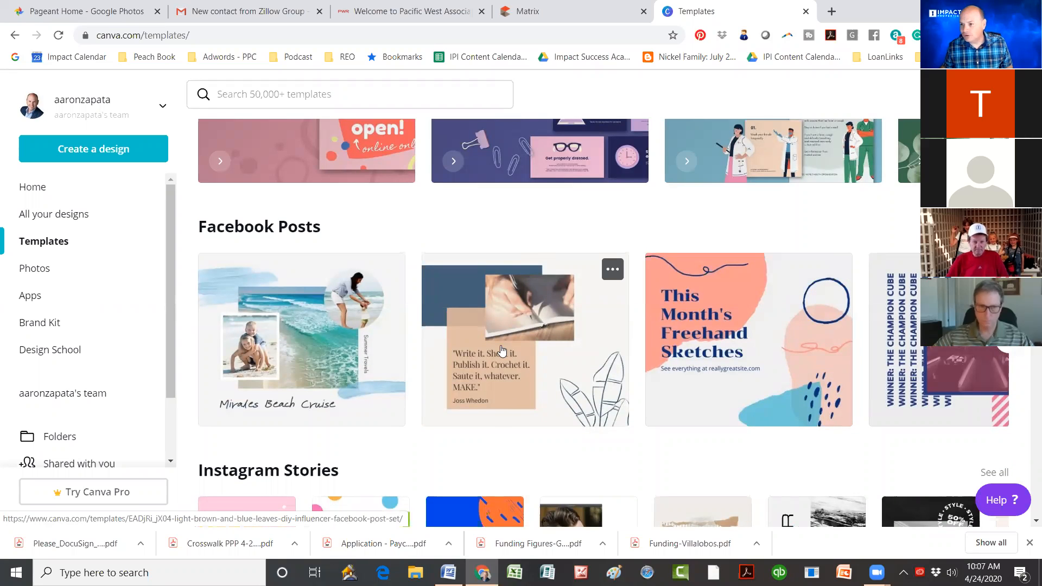
scroll(545, 364, down, 1)
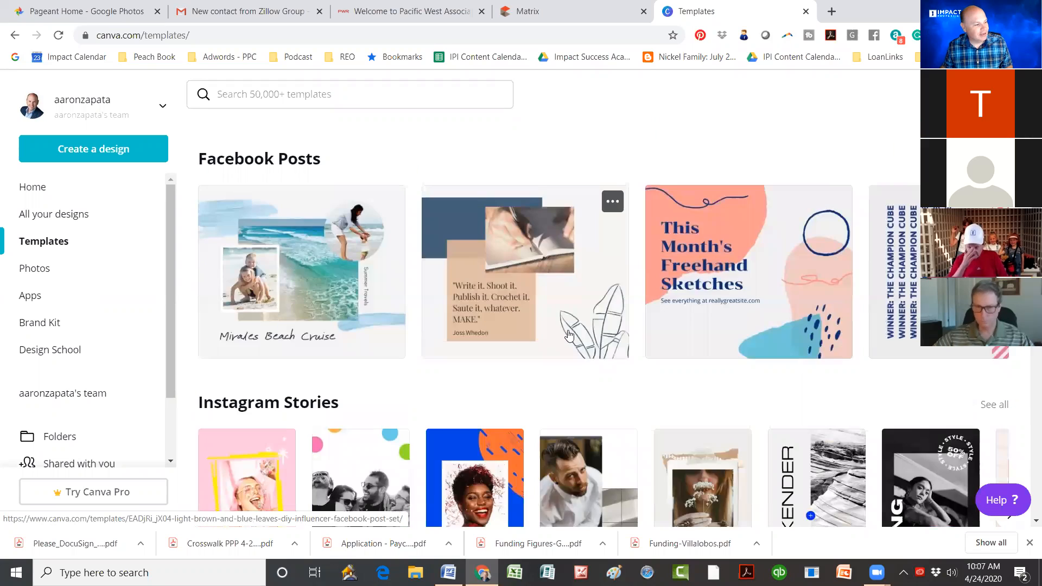
scroll(633, 321, down, 3)
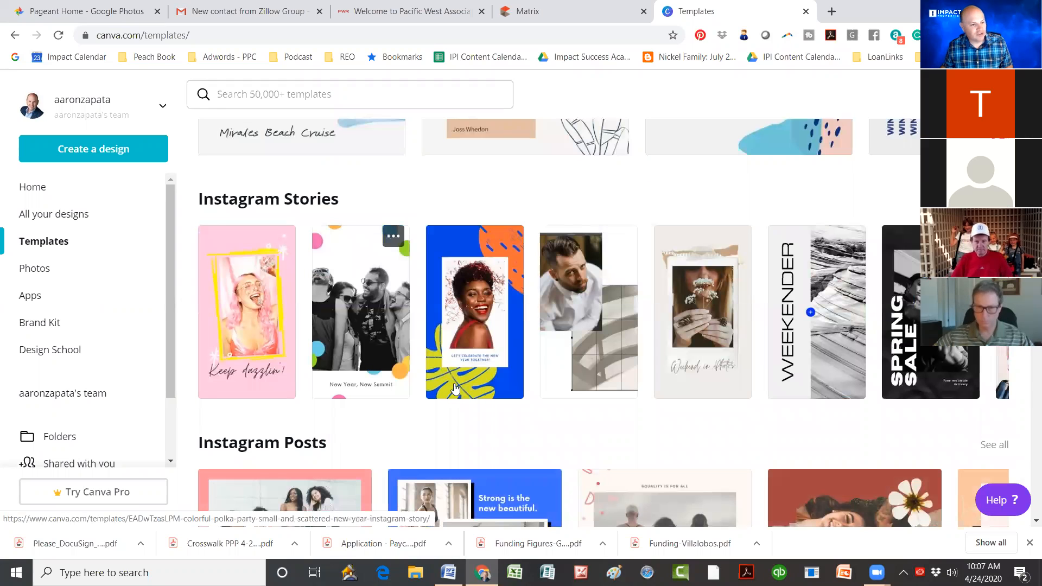
scroll(445, 388, down, 4)
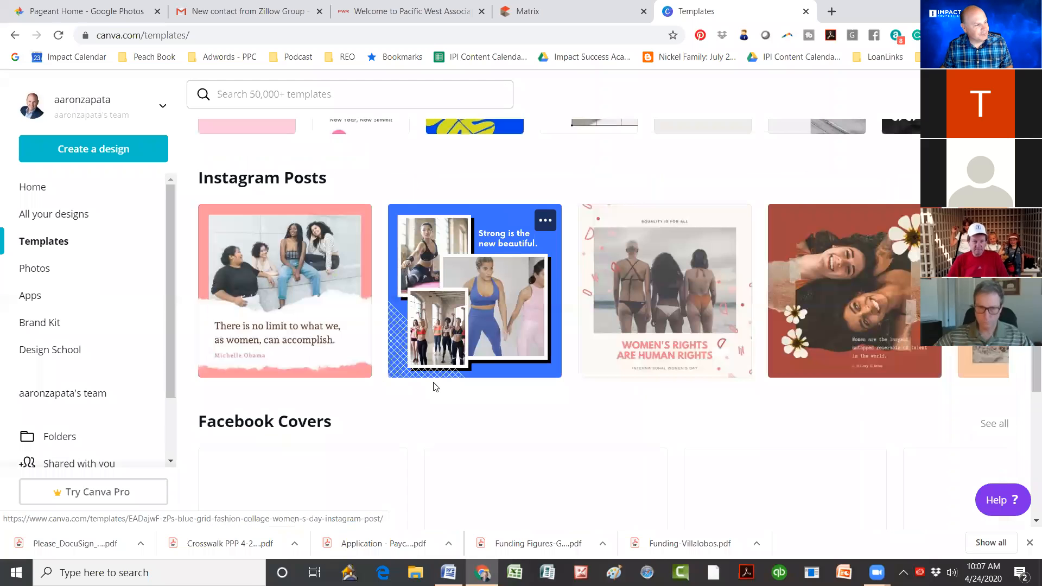
scroll(434, 387, down, 3)
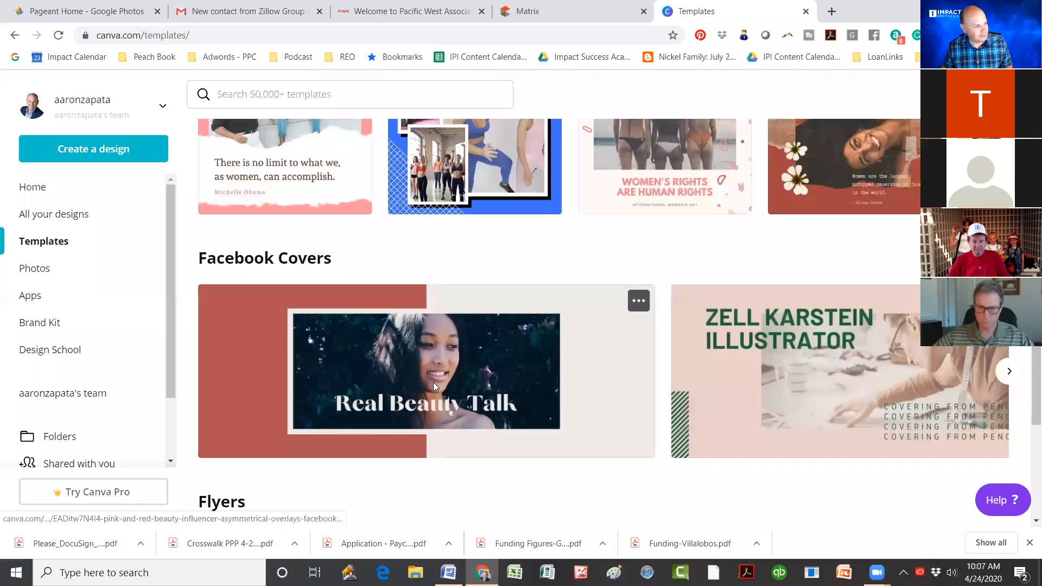
scroll(433, 382, down, 3)
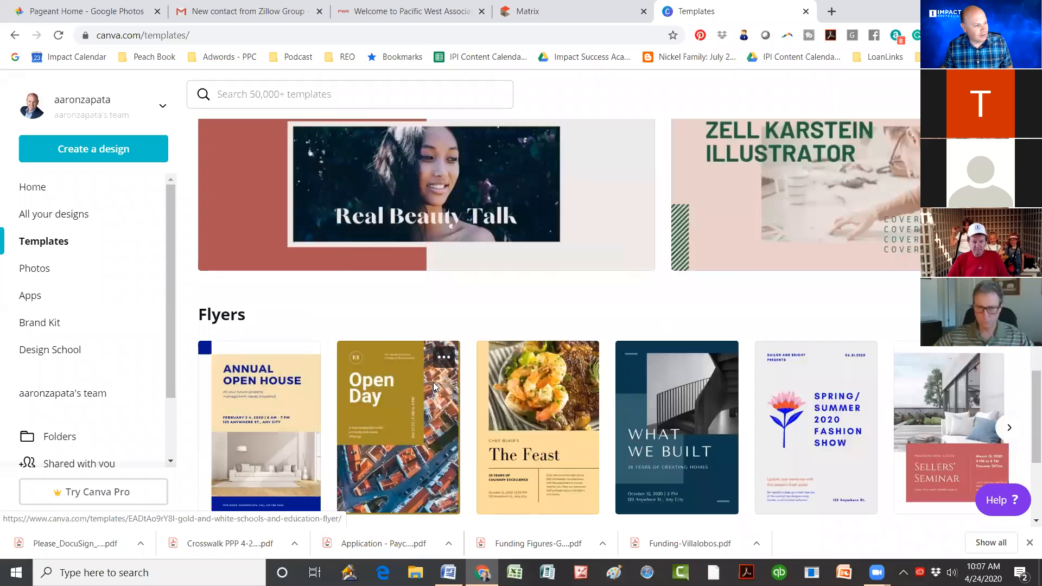
scroll(433, 382, down, 7)
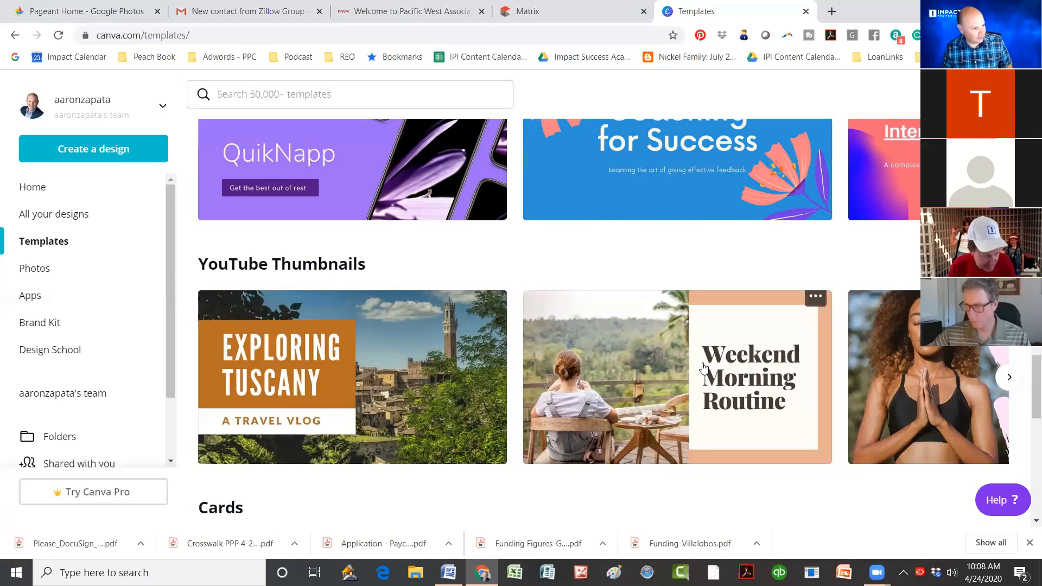
Step: Open the Weekend Morning Routine vlog thumbnail template as a new editable design
click(641, 377)
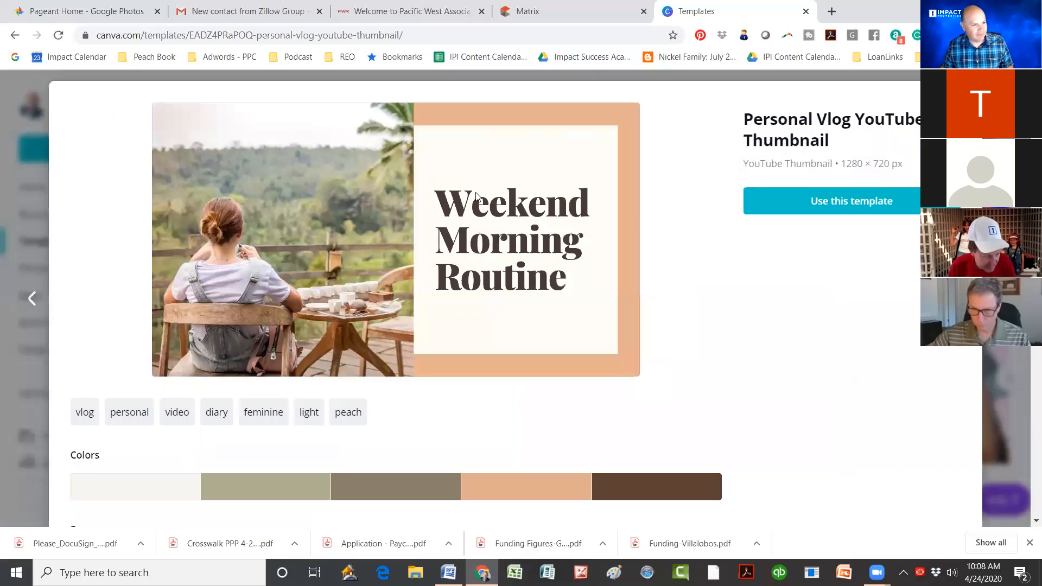
click(864, 202)
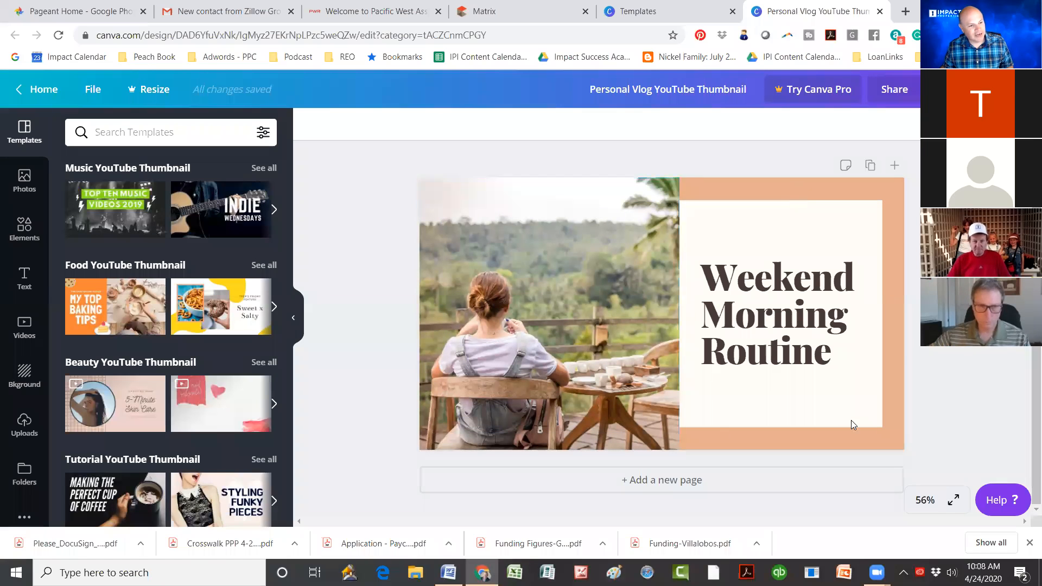
Step: Put the terrace photo into crop mode and browse the stock Photos library
click(540, 296)
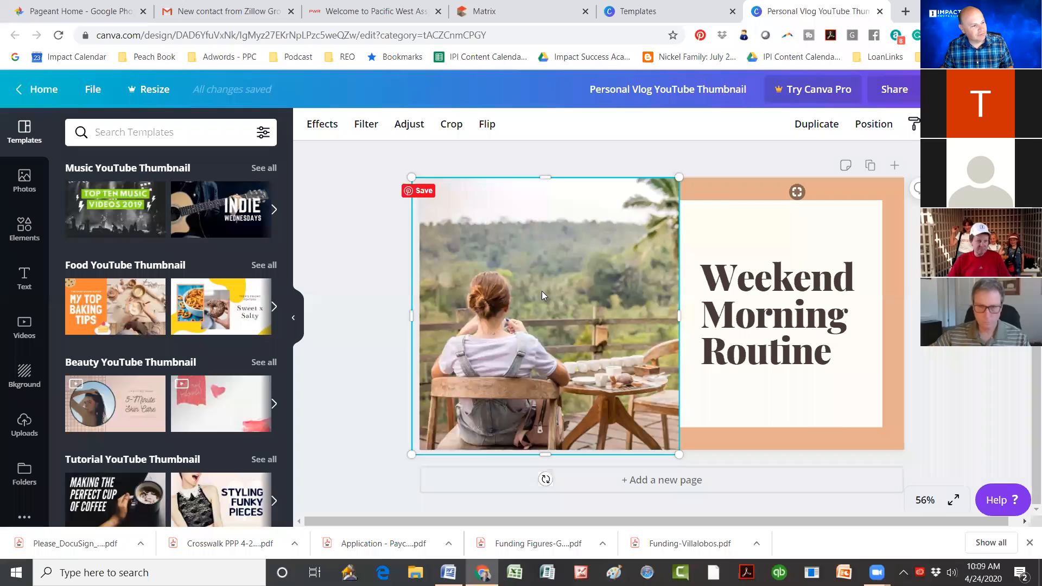
double_click(541, 292)
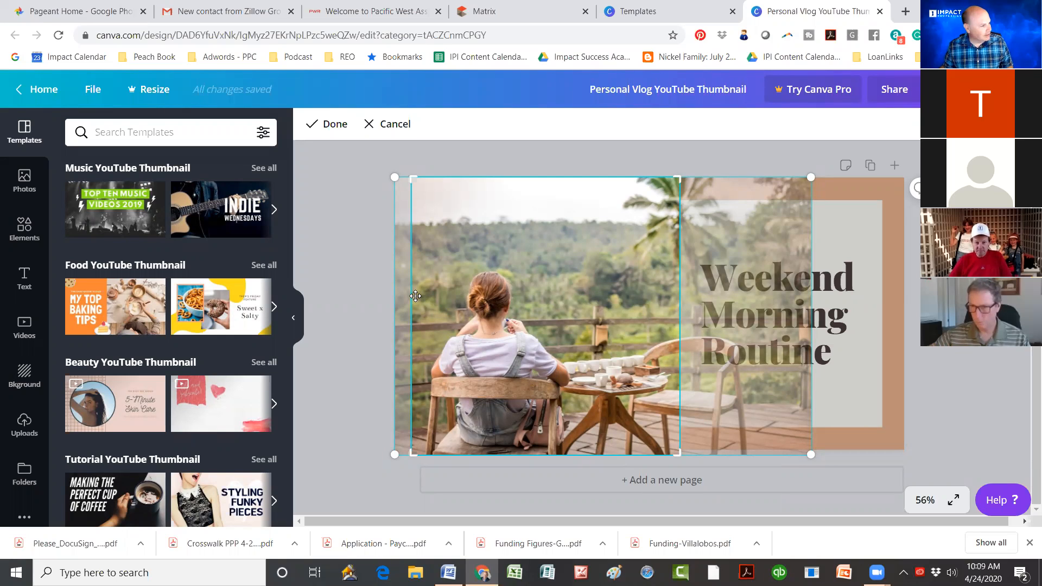
click(16, 187)
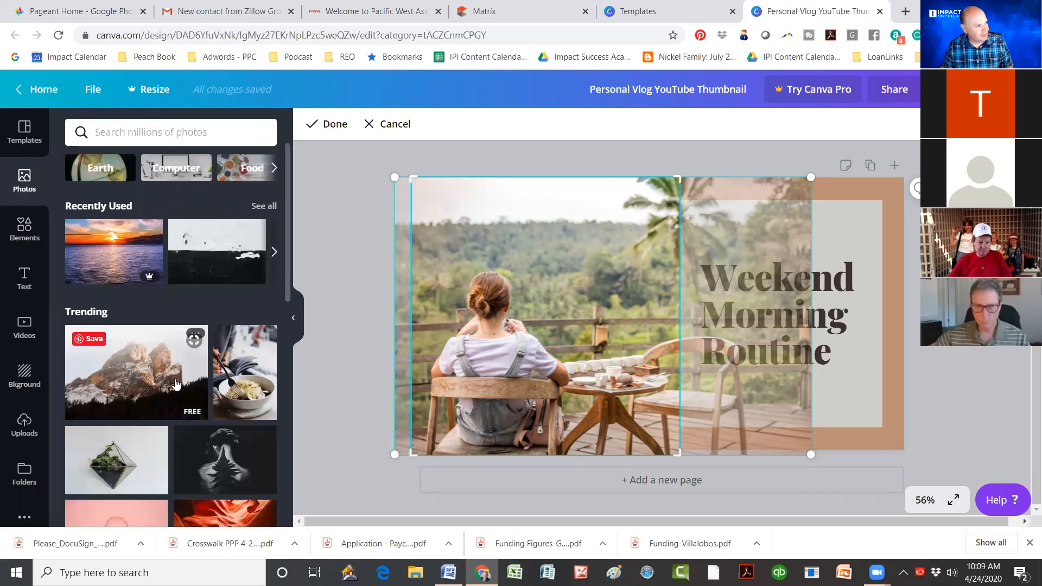
scroll(155, 376, down, 3)
scroll(154, 376, down, 6)
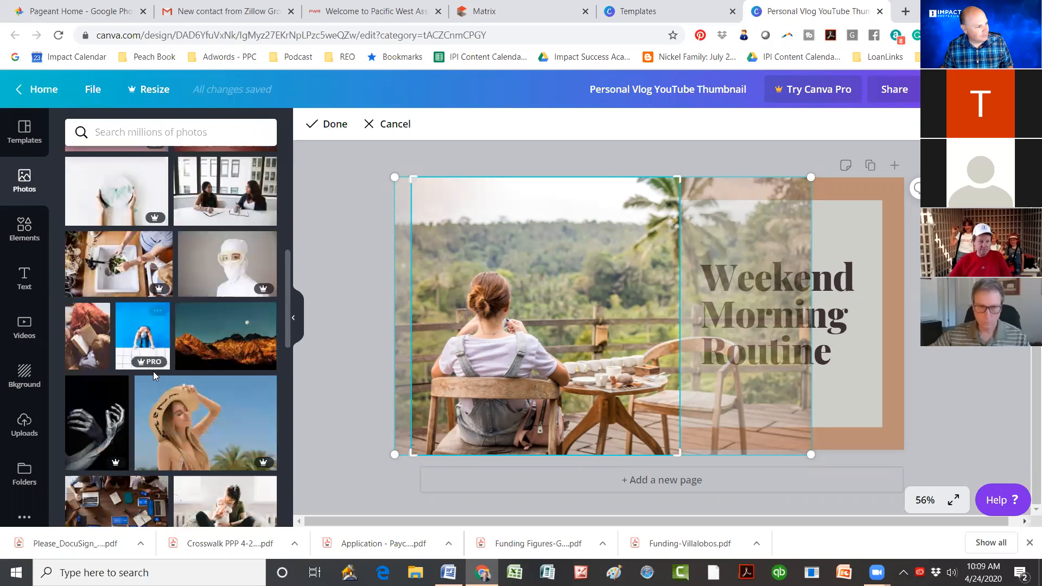
scroll(155, 376, down, 4)
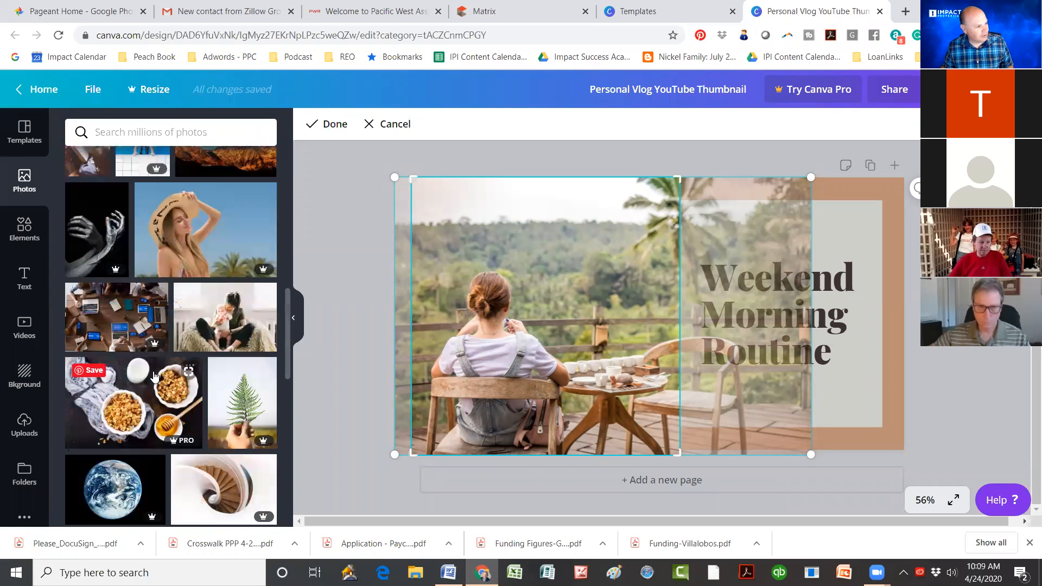
scroll(156, 339, down, 3)
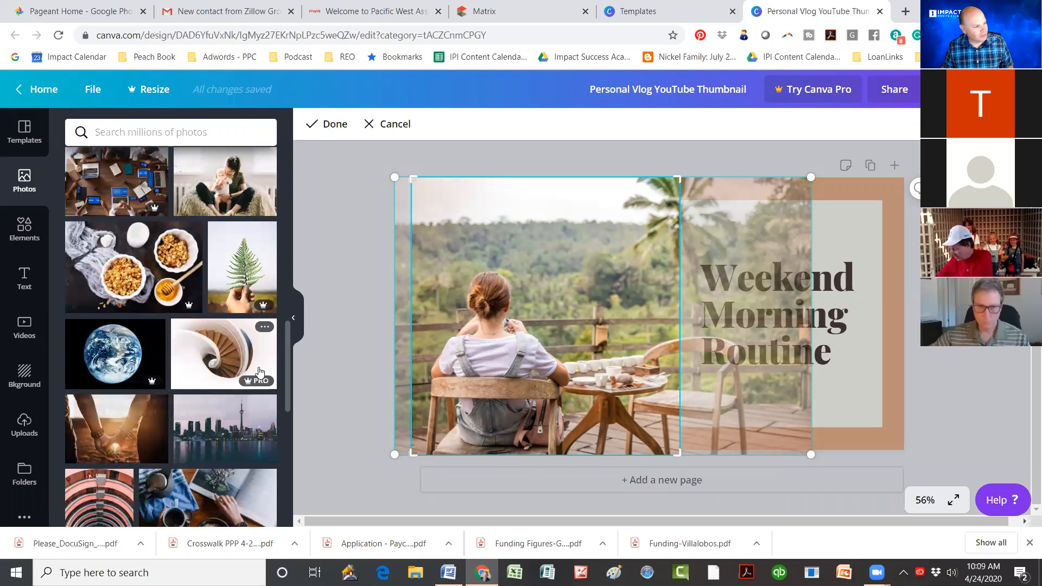
scroll(177, 350, down, 3)
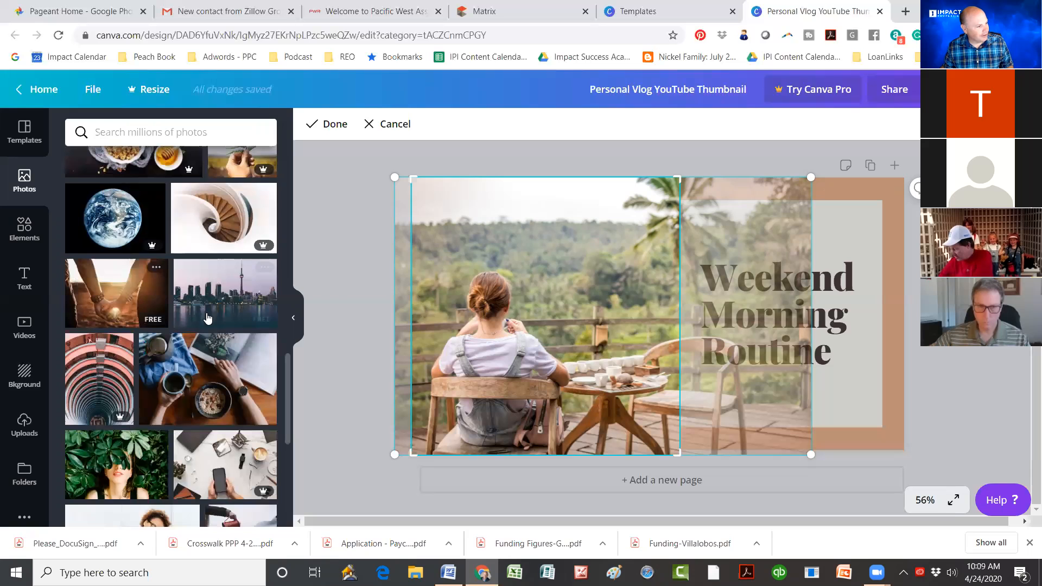
scroll(208, 317, down, 2)
scroll(179, 349, down, 2)
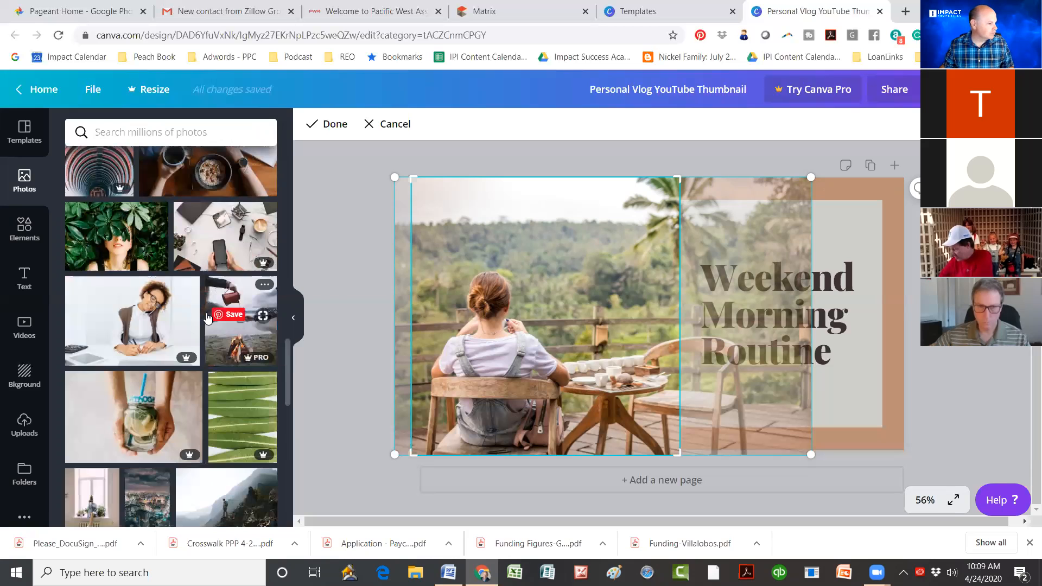
scroll(179, 349, down, 3)
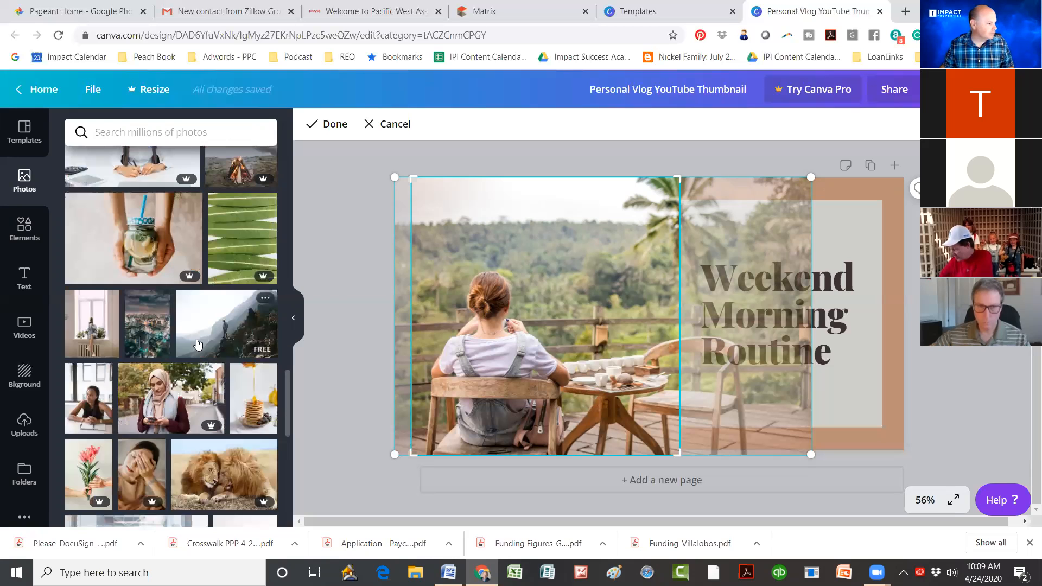
Step: Add the mountain hiker stock photo to the design and drag it toward the left side
click(224, 324)
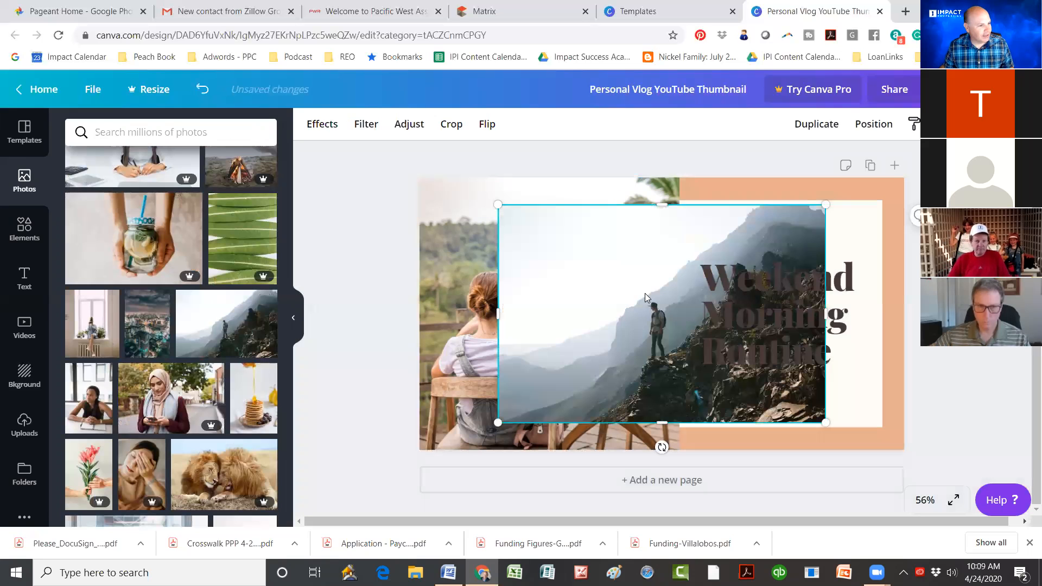
drag(640, 294, 566, 250)
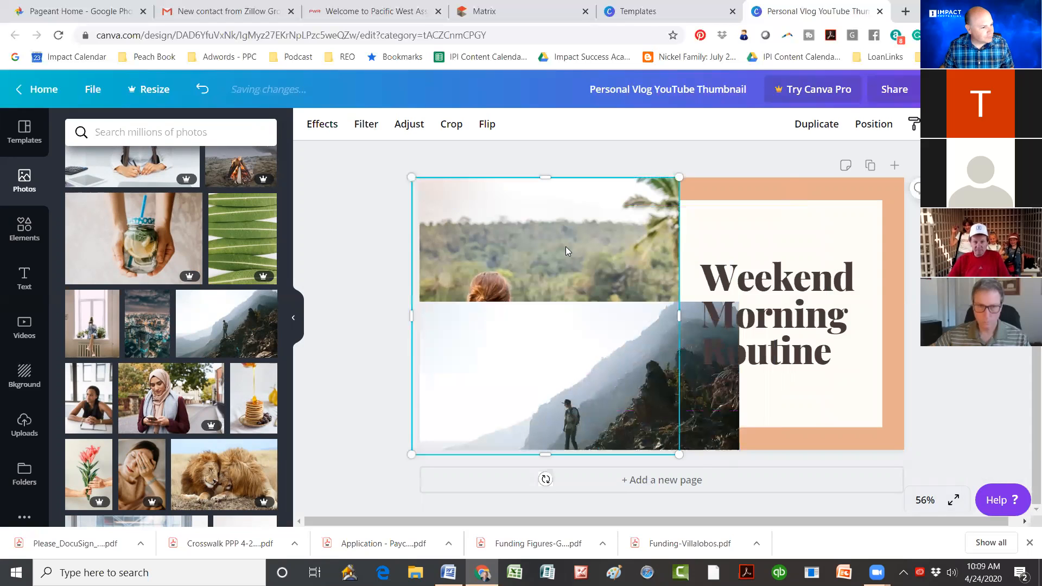
right_click(547, 250)
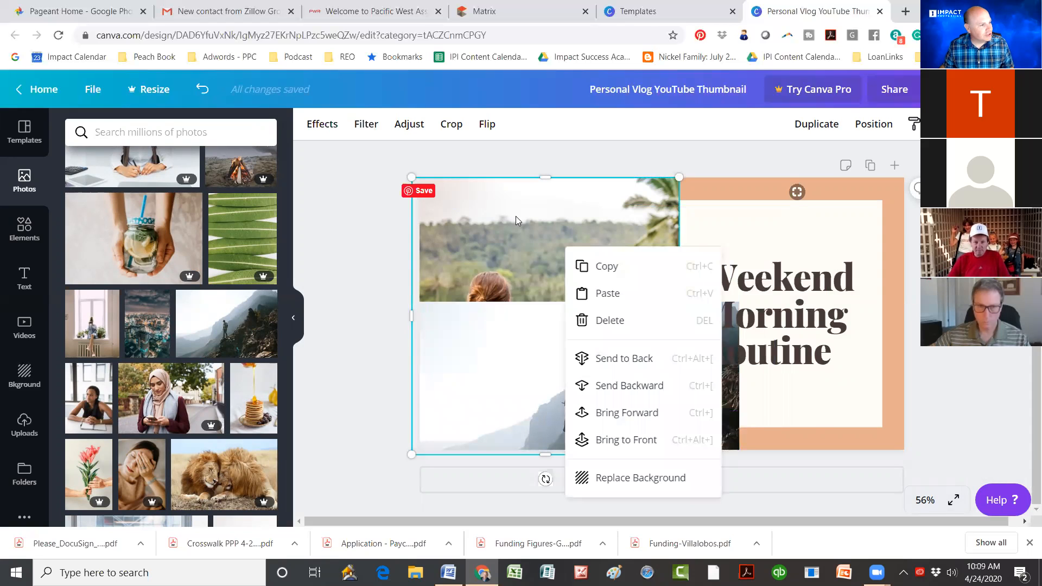
click(549, 239)
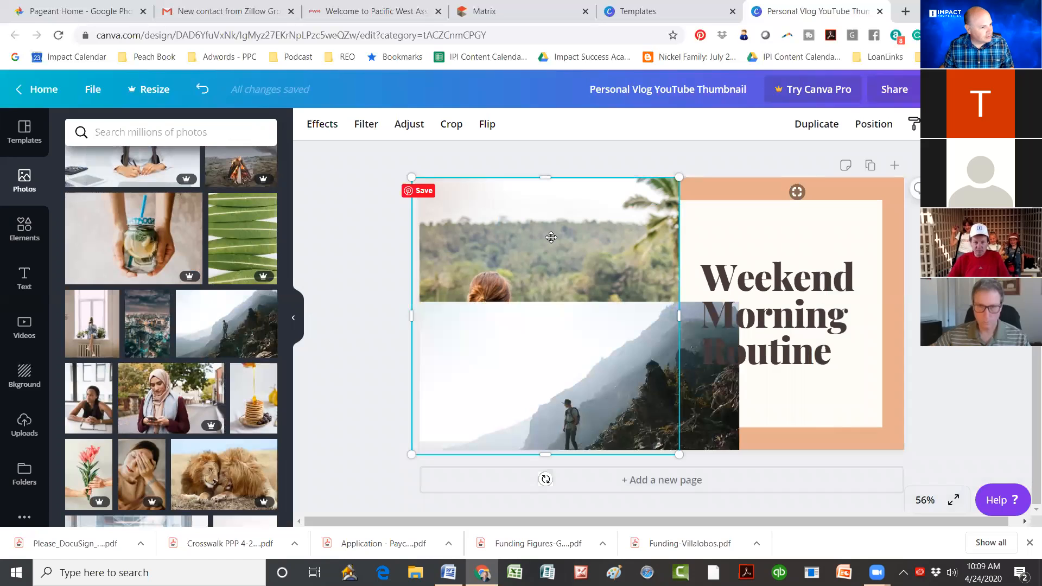
Step: Delete the terrace photo and settle the hiker photo onto the left half
double_click(547, 251)
drag(571, 253, 584, 322)
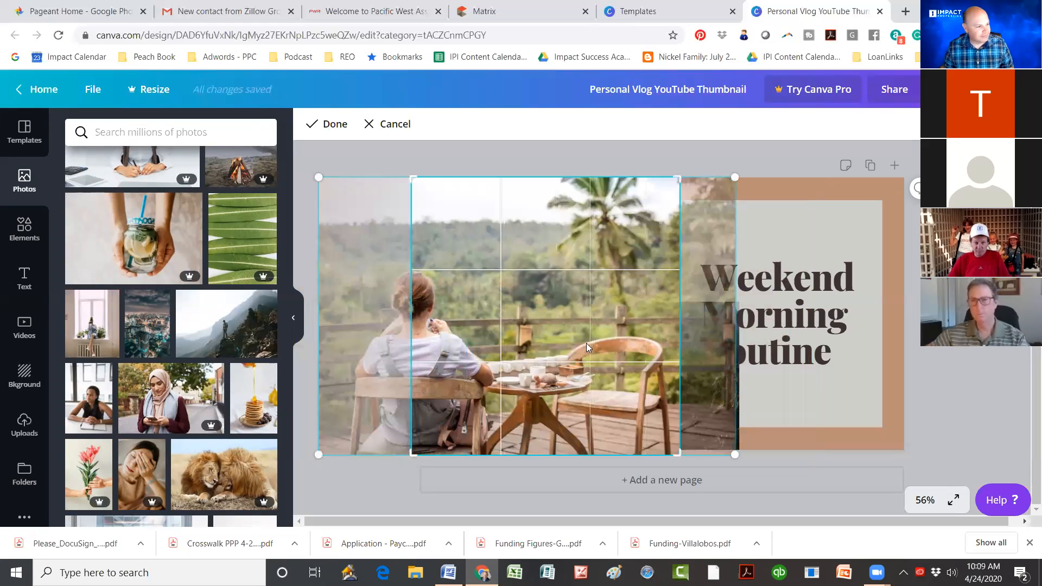
key(Delete)
mouse_move(535, 239)
mouse_down()
mouse_move(545, 230)
mouse_move(539, 254)
mouse_up()
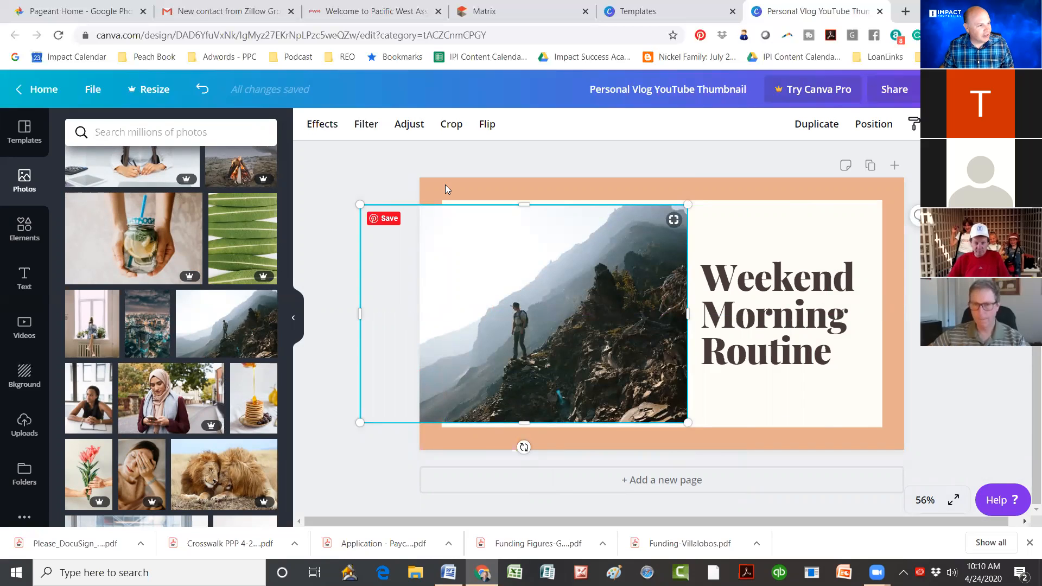
drag(538, 271, 538, 273)
right_click(539, 273)
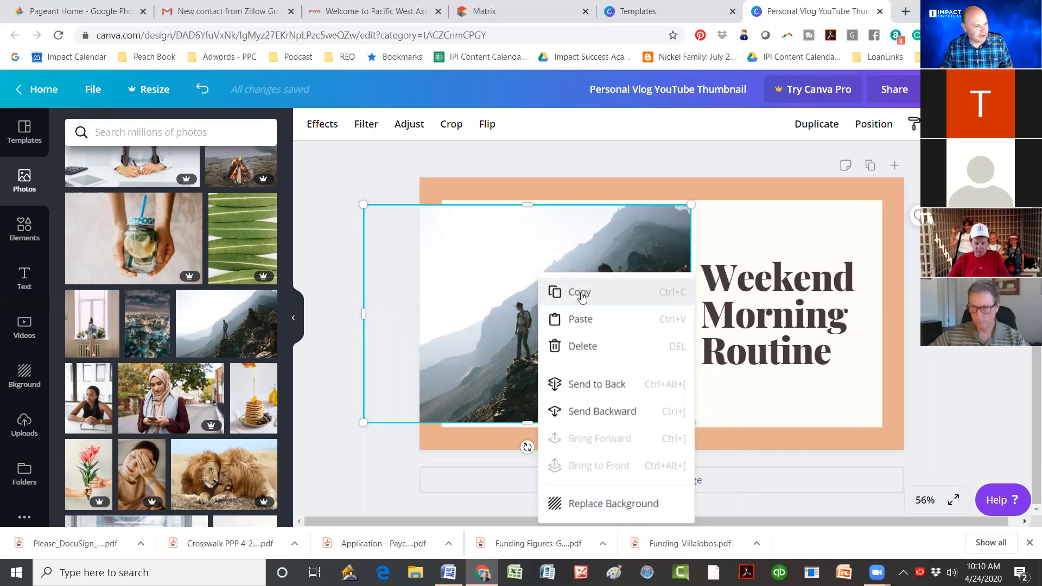
Step: Fix the layer order so the cream panel sits behind the mountain photo
click(590, 413)
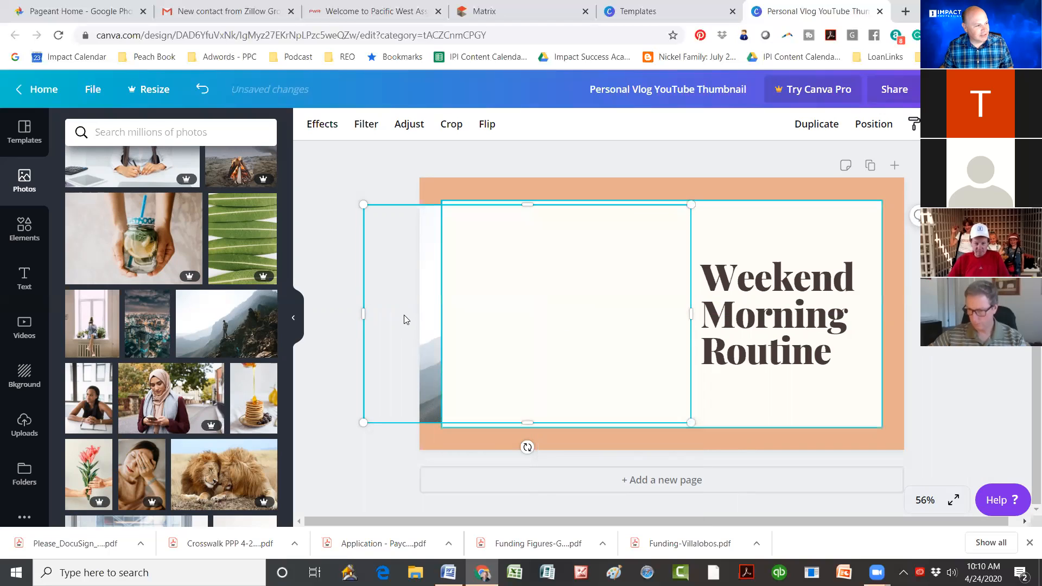
right_click(518, 312)
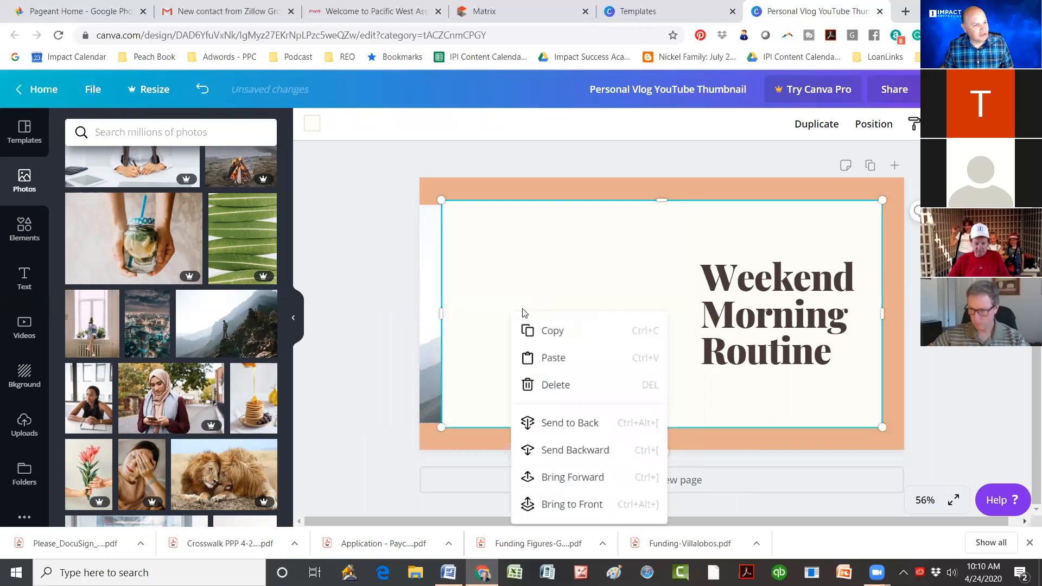
click(745, 238)
right_click(748, 233)
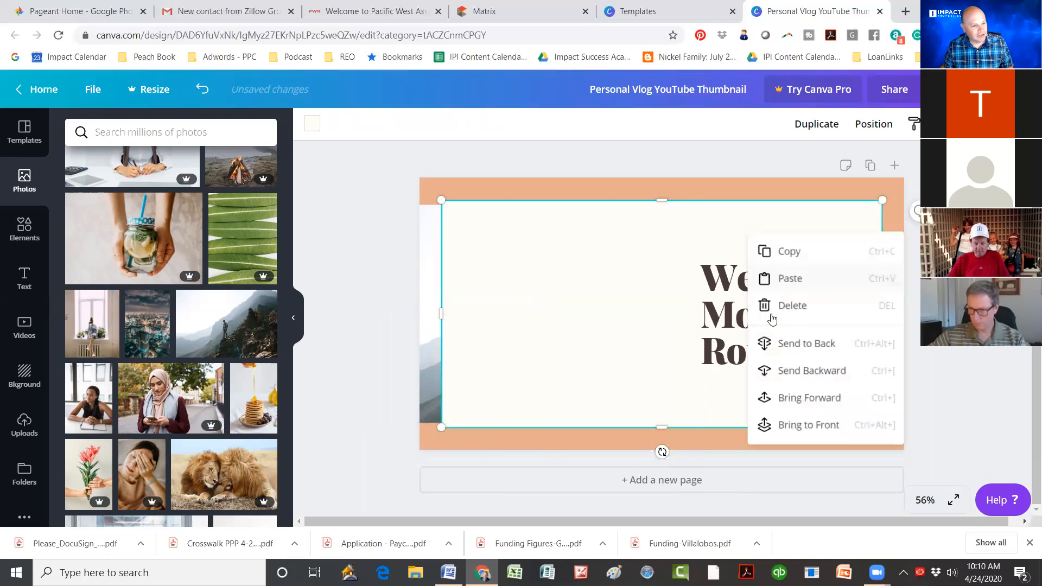
click(798, 371)
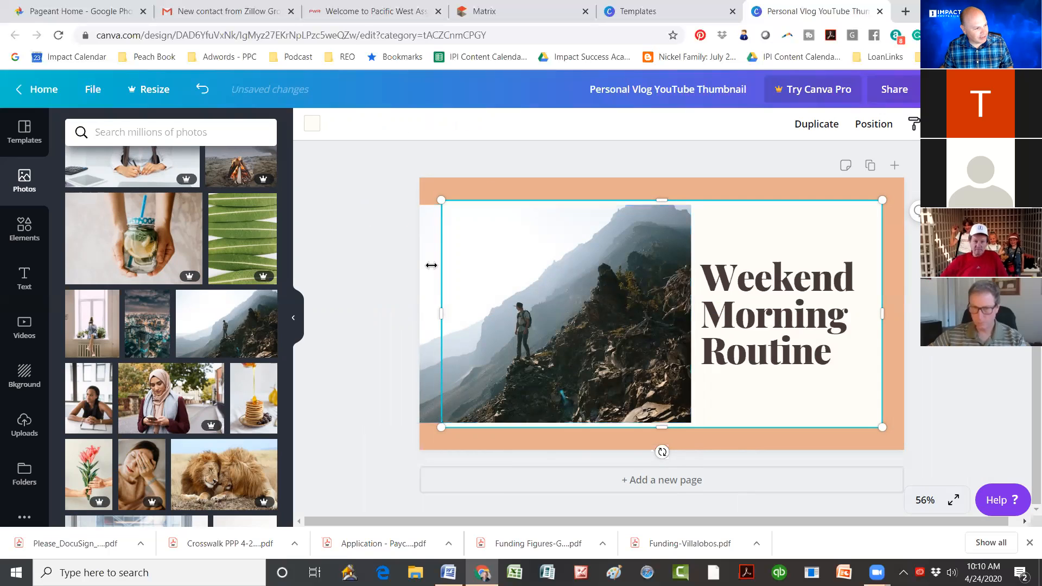
Step: Check the stacking of the orange background, cream panel and mountain photo
click(521, 442)
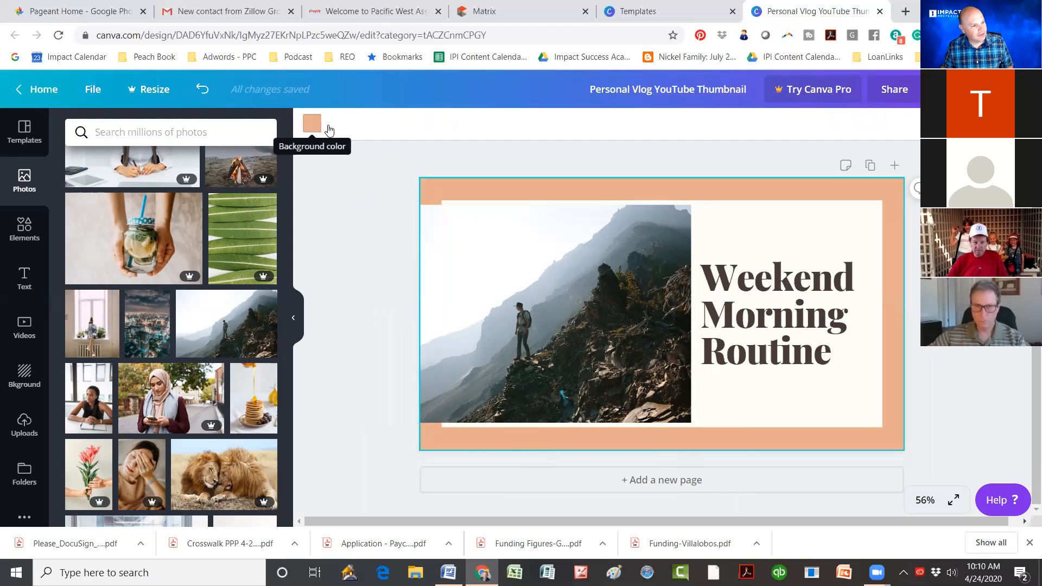
click(721, 234)
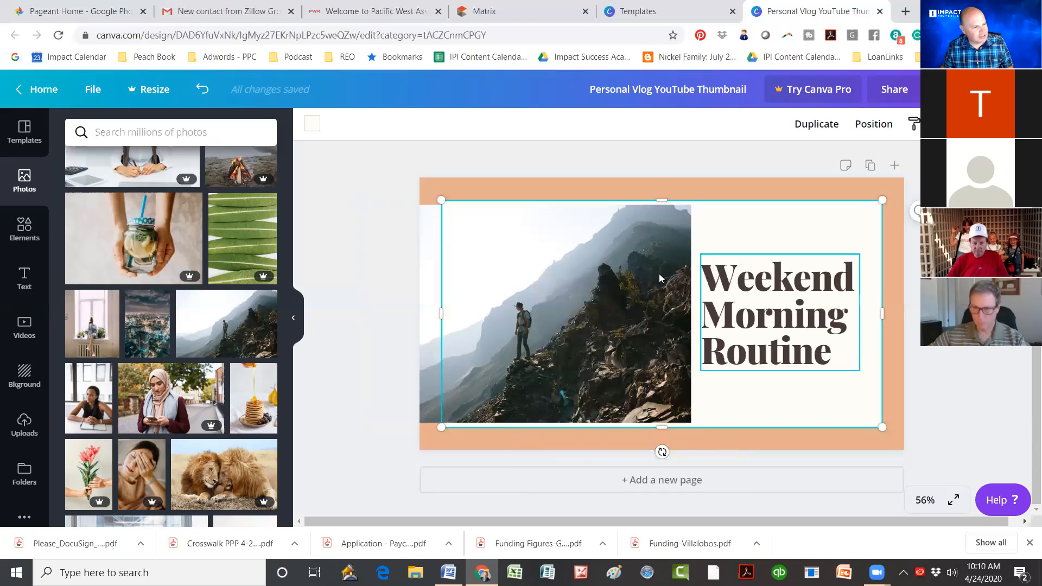
click(588, 235)
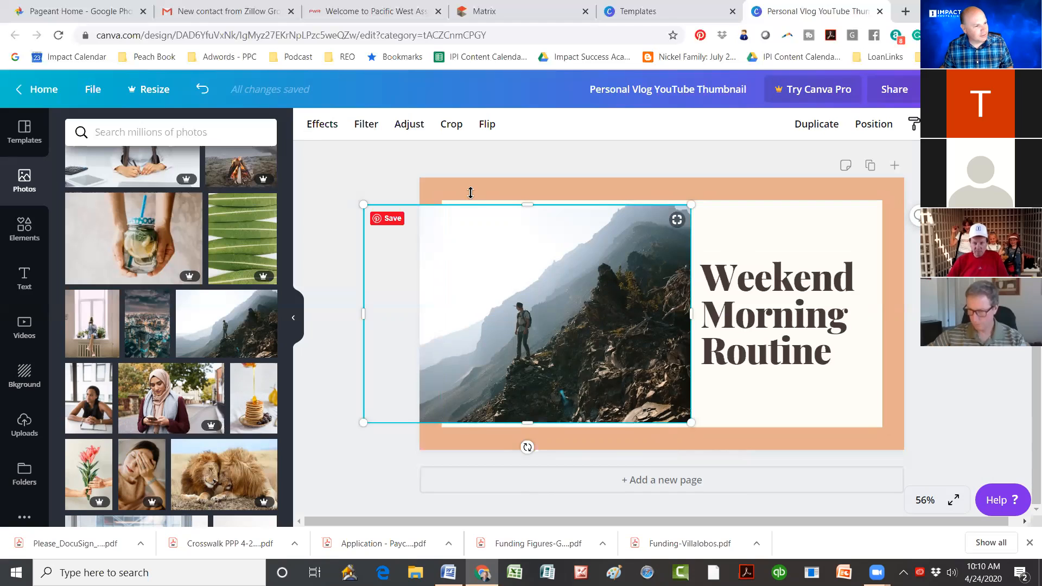
click(742, 234)
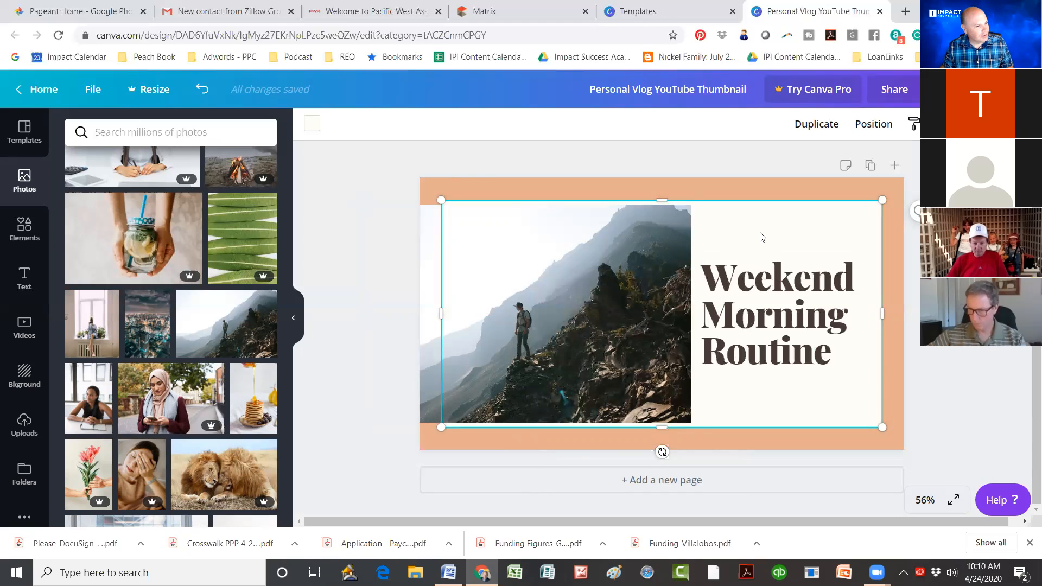
click(583, 237)
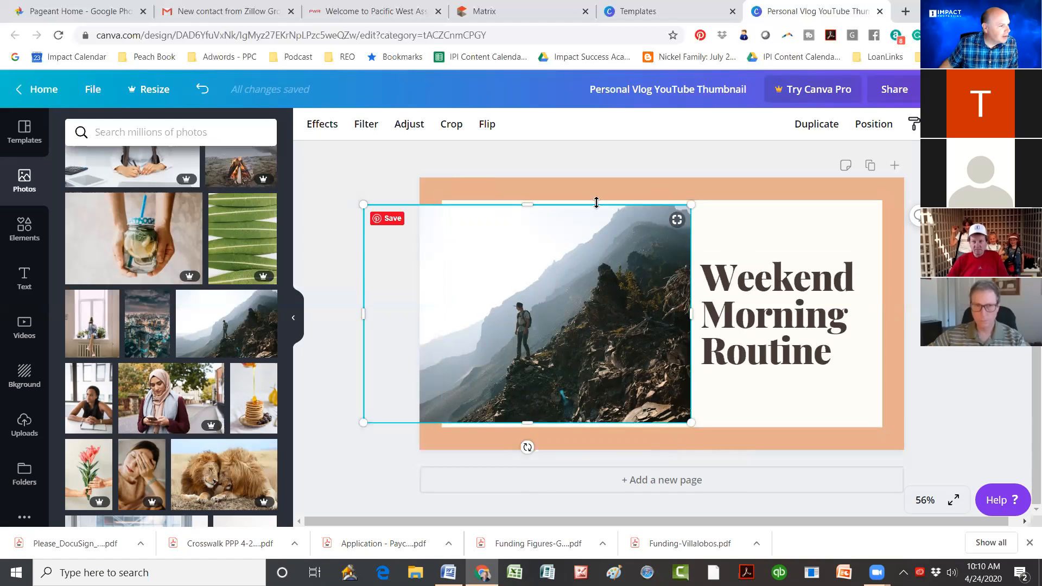
right_click(455, 191)
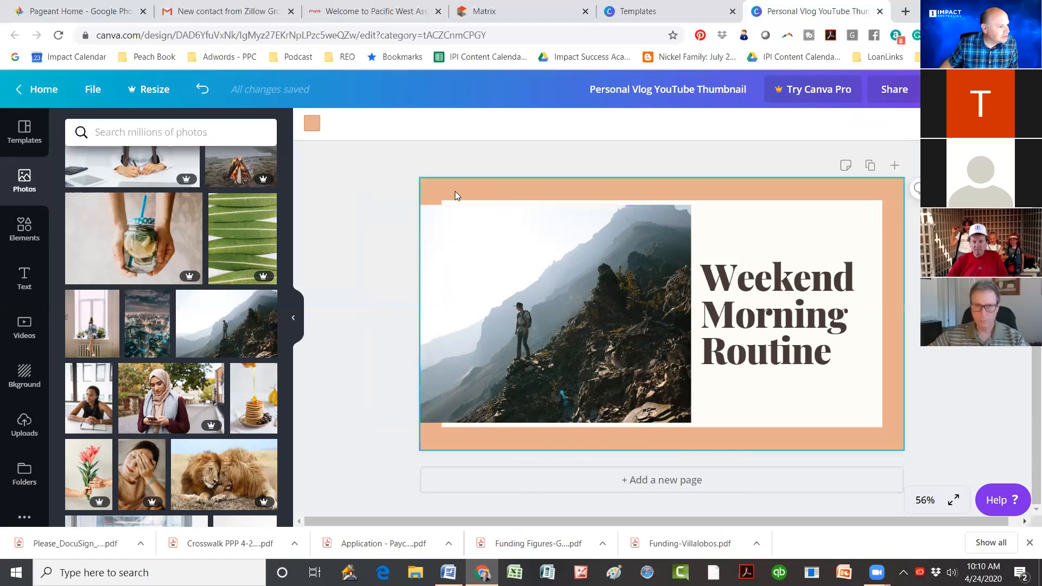
right_click(790, 192)
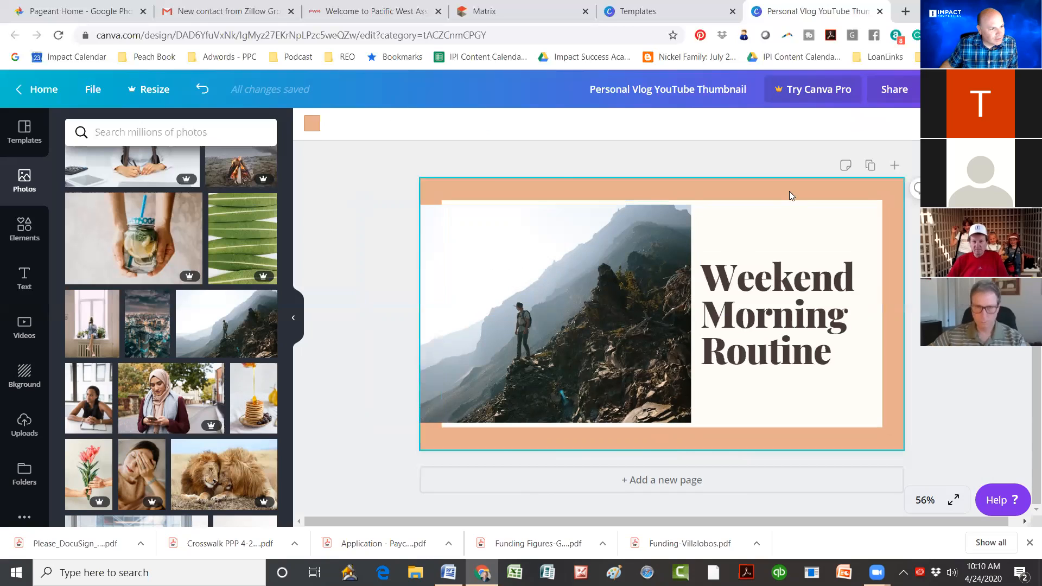
click(708, 192)
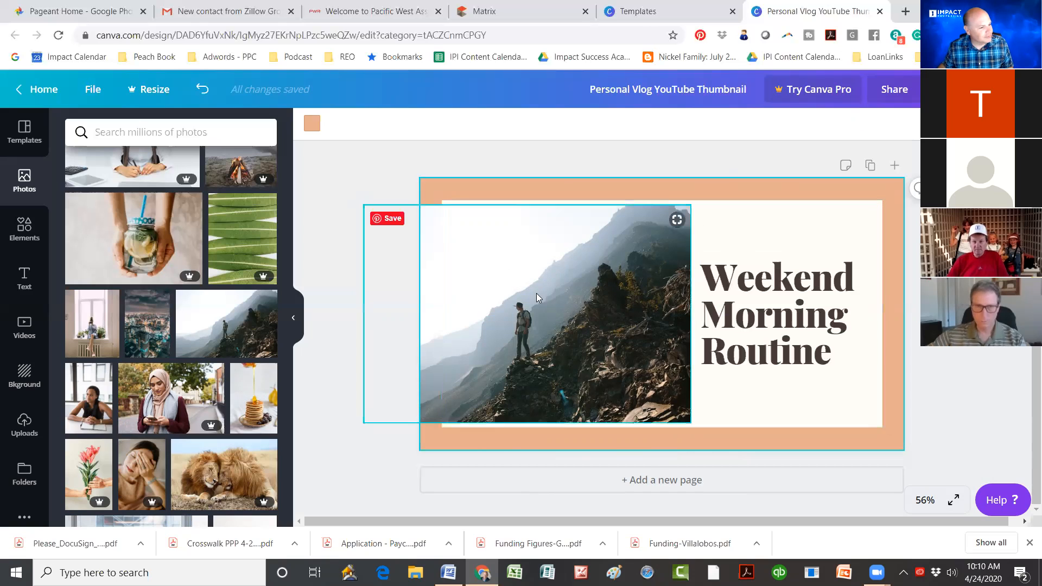
click(605, 275)
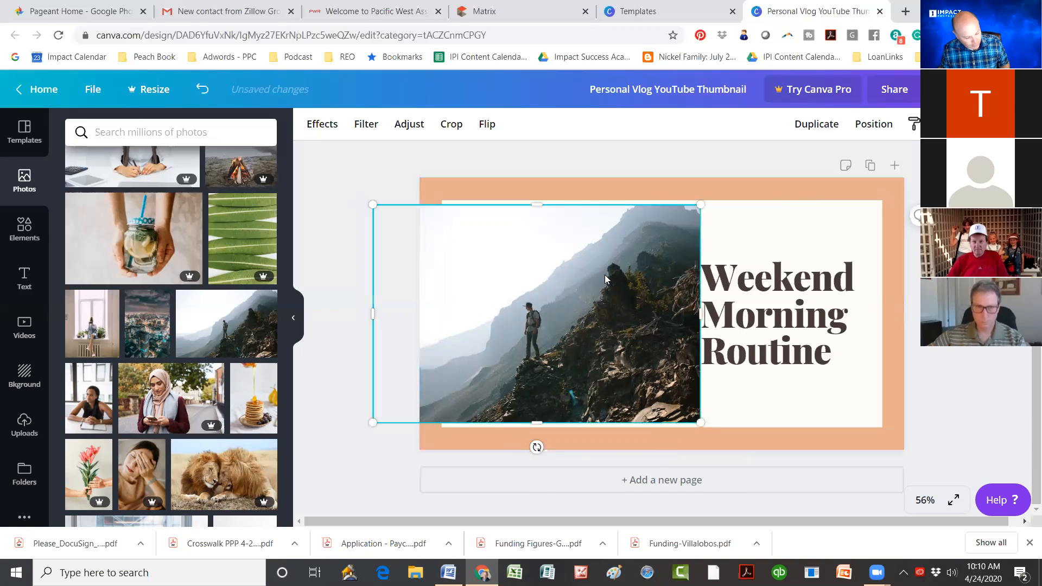
Step: Undo the recent photo edits and delete the extra mountain photo
key(ctrl+z)
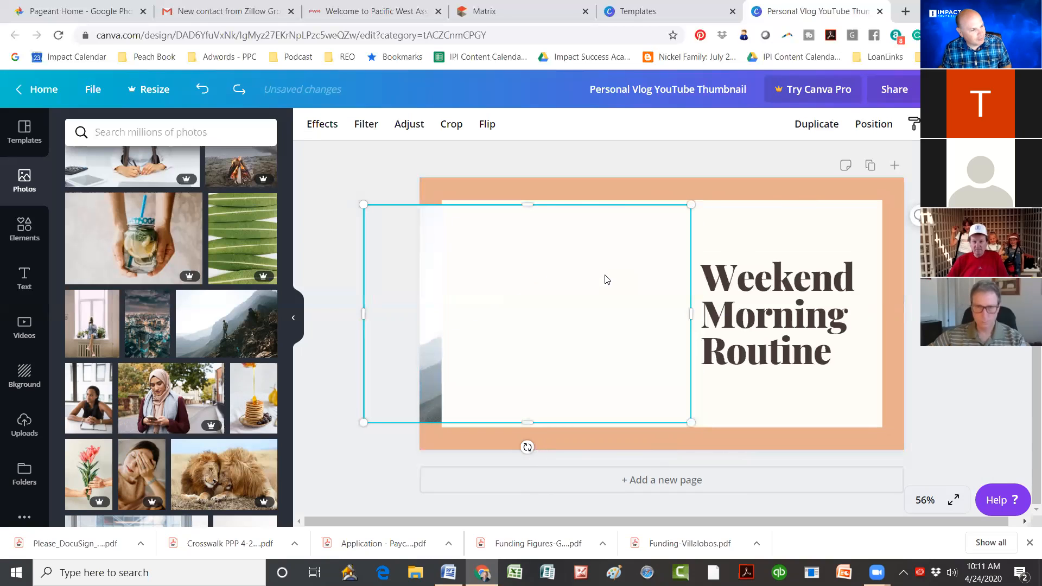
key(ctrl+z)
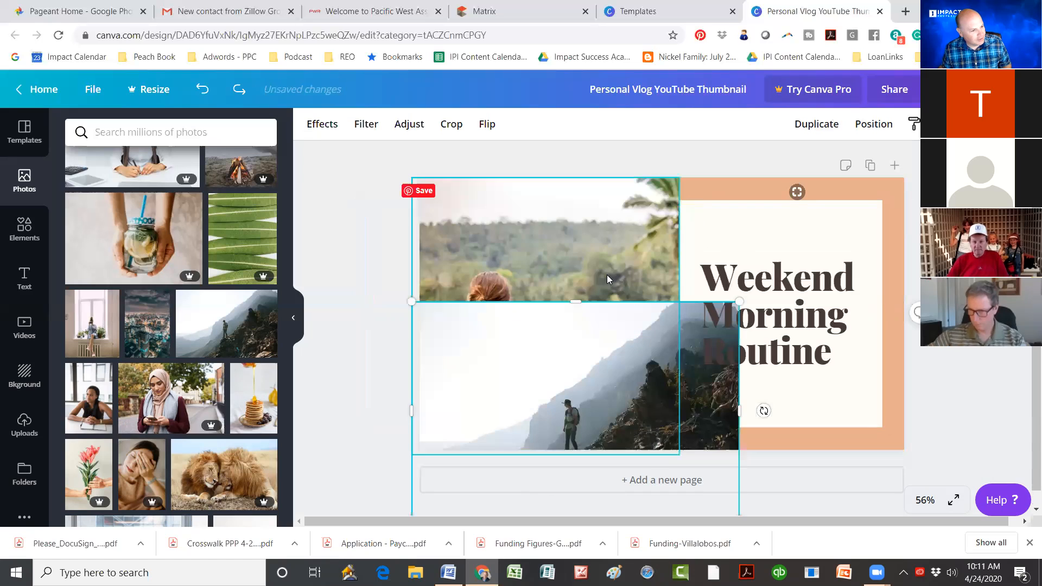
key(ctrl+z)
key(Delete)
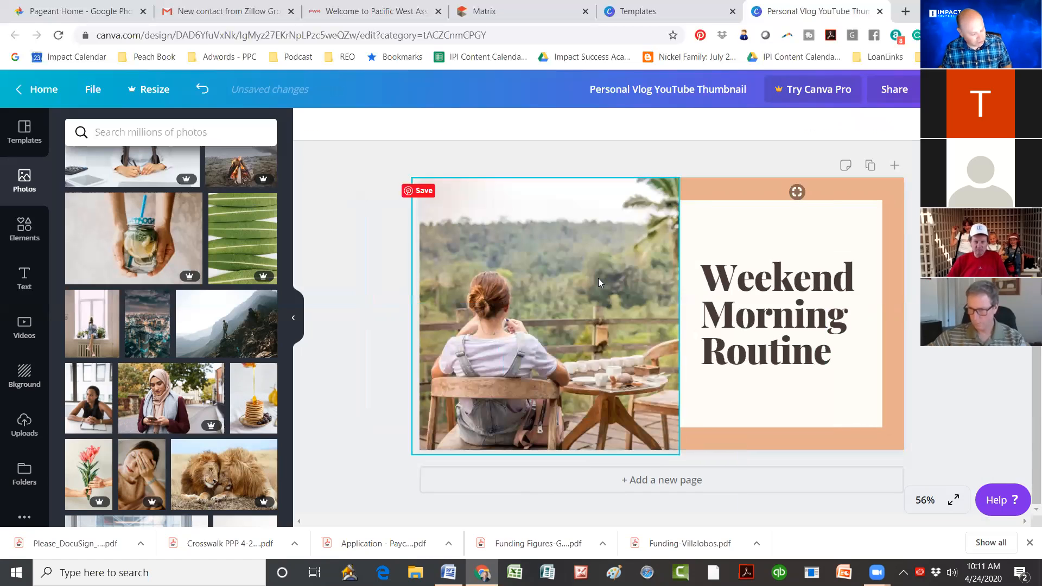
key(ctrl+z)
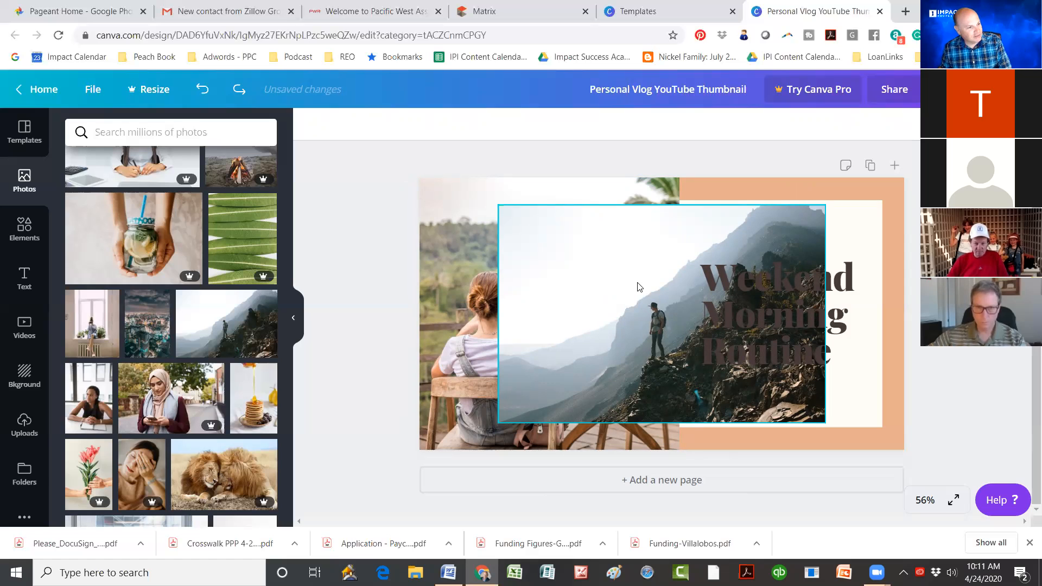
key(Delete)
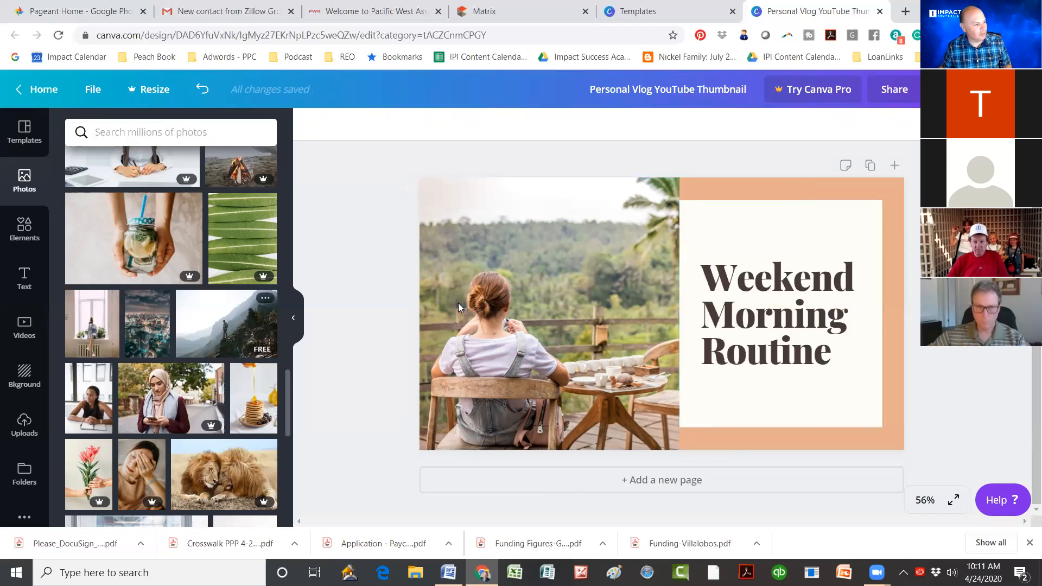
Step: Drag the mountain photo in again and enlarge it over the left half
drag(225, 313, 487, 277)
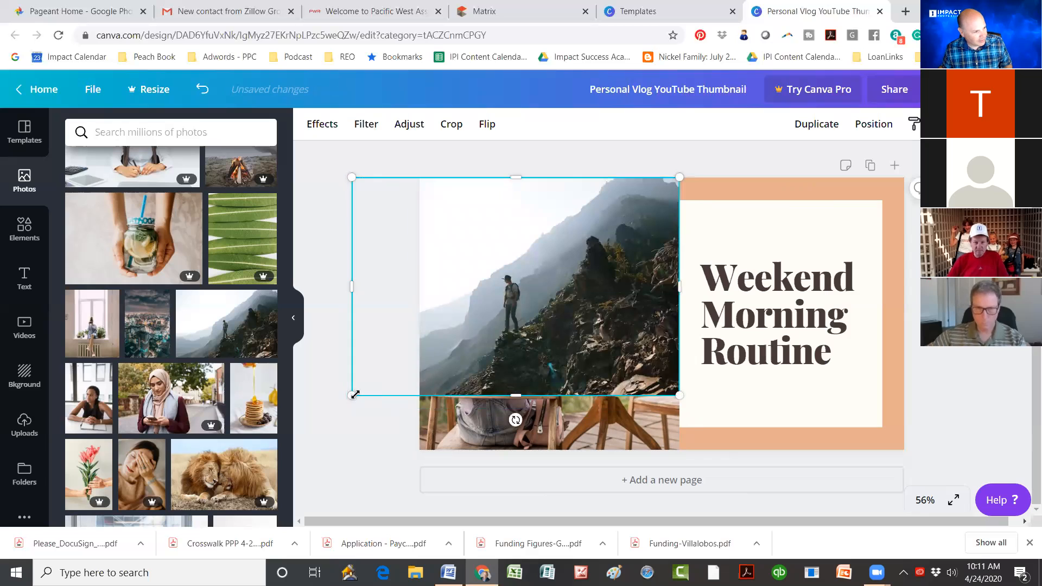
drag(354, 395, 293, 451)
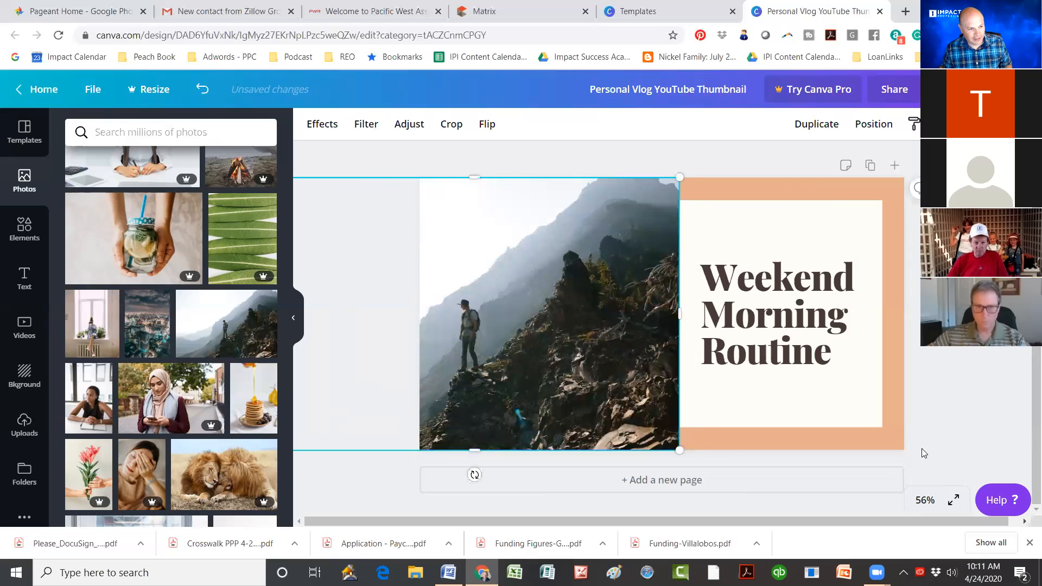
click(938, 408)
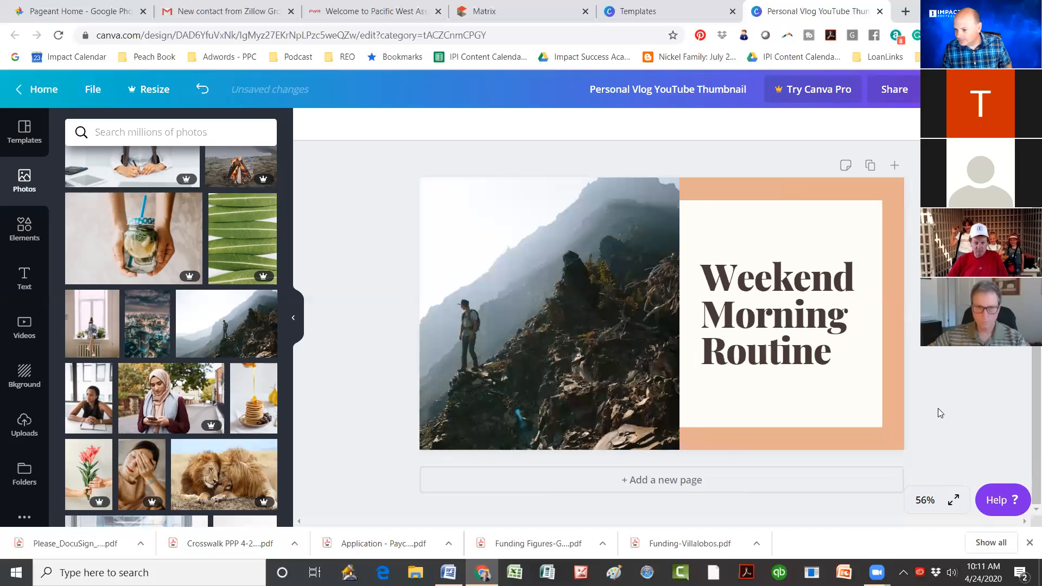
Step: Retype the heading as 'Weekend Hiking in Orange County' and delete the leftover 'Routine'
double_click(760, 285)
click(760, 285)
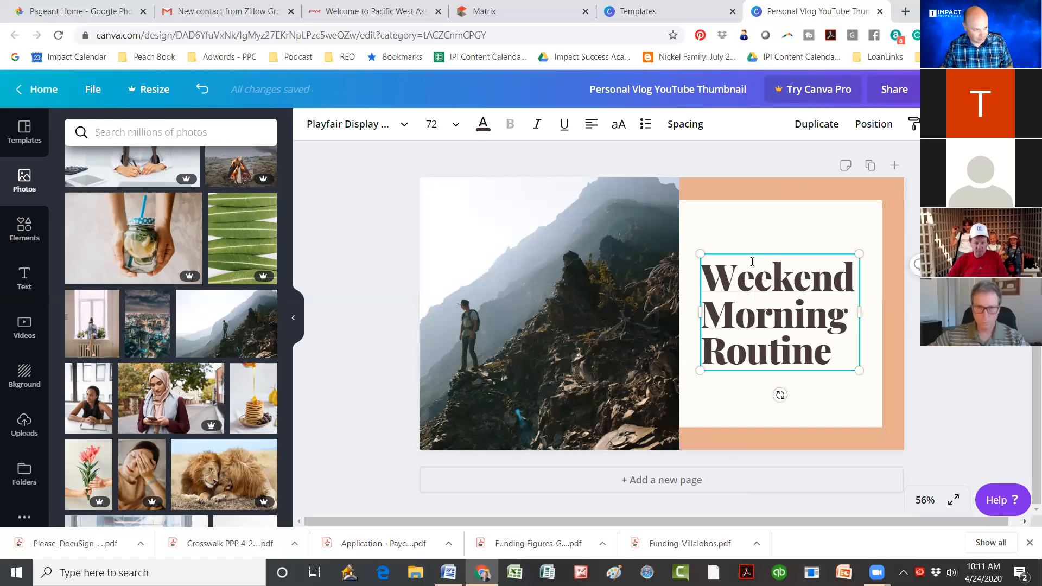
drag(760, 254, 761, 231)
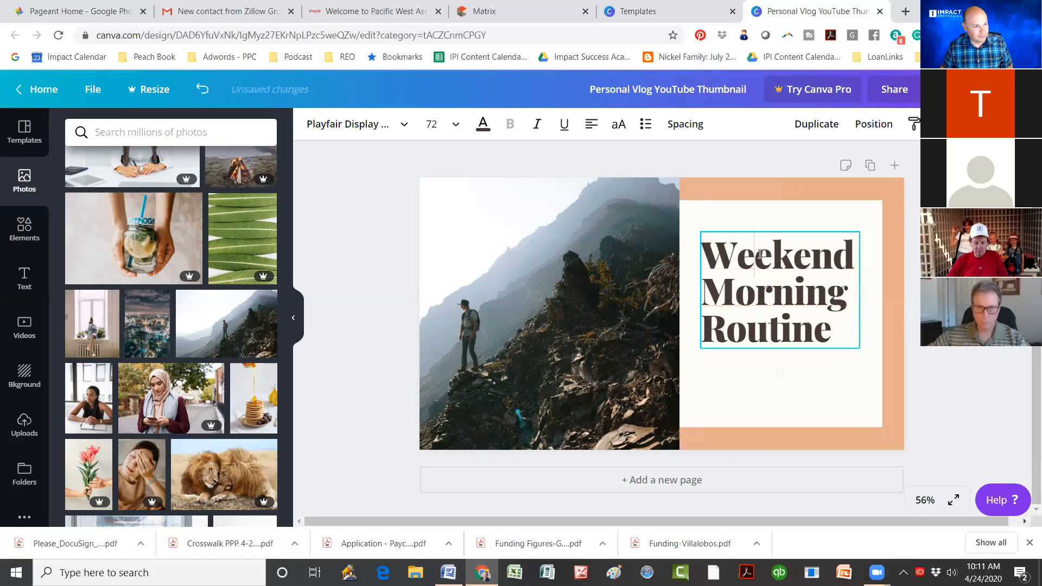
double_click(761, 254)
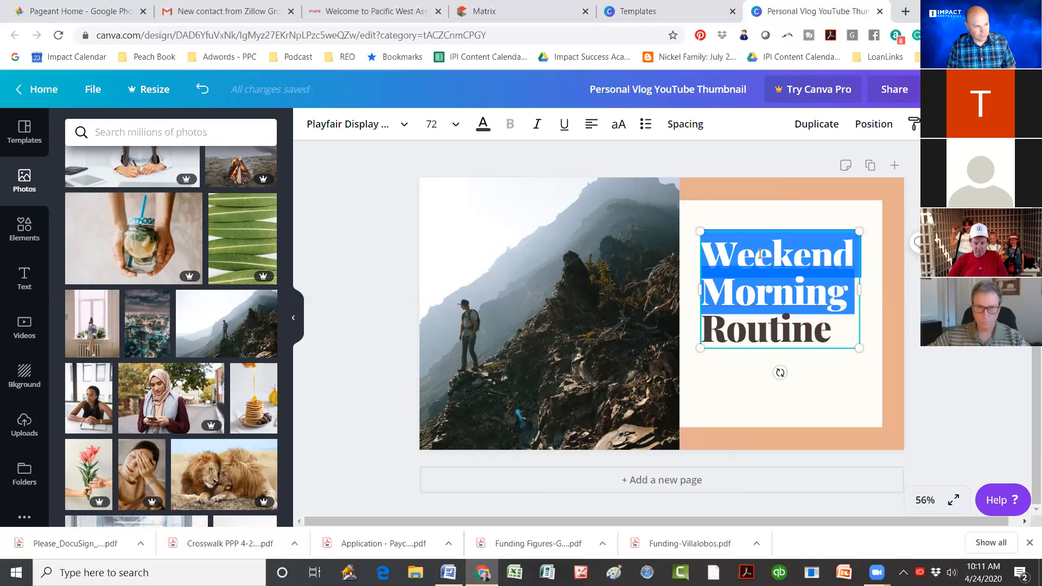
key(BackSpace)
text(eke)
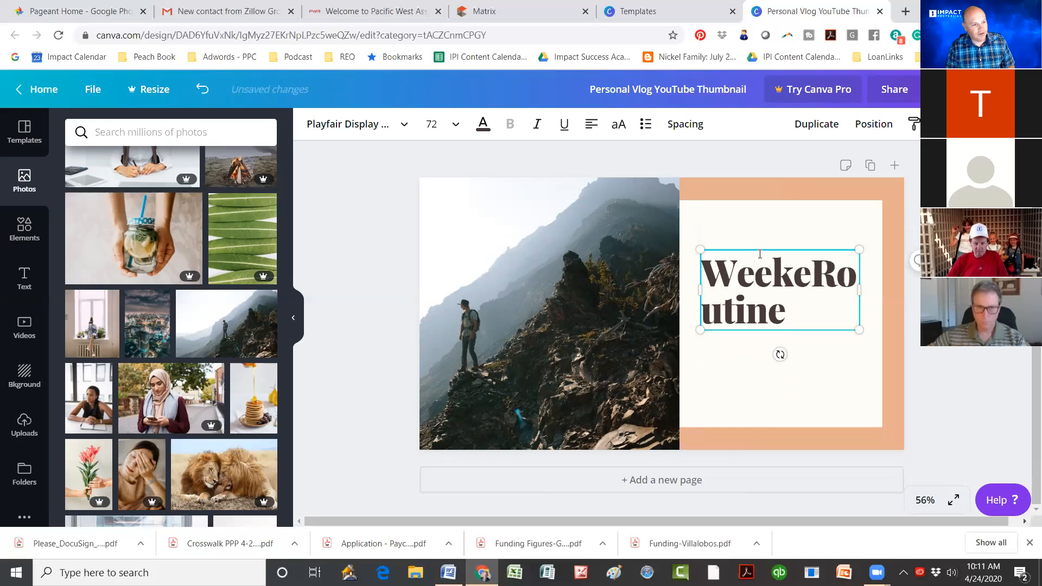
text(nd )
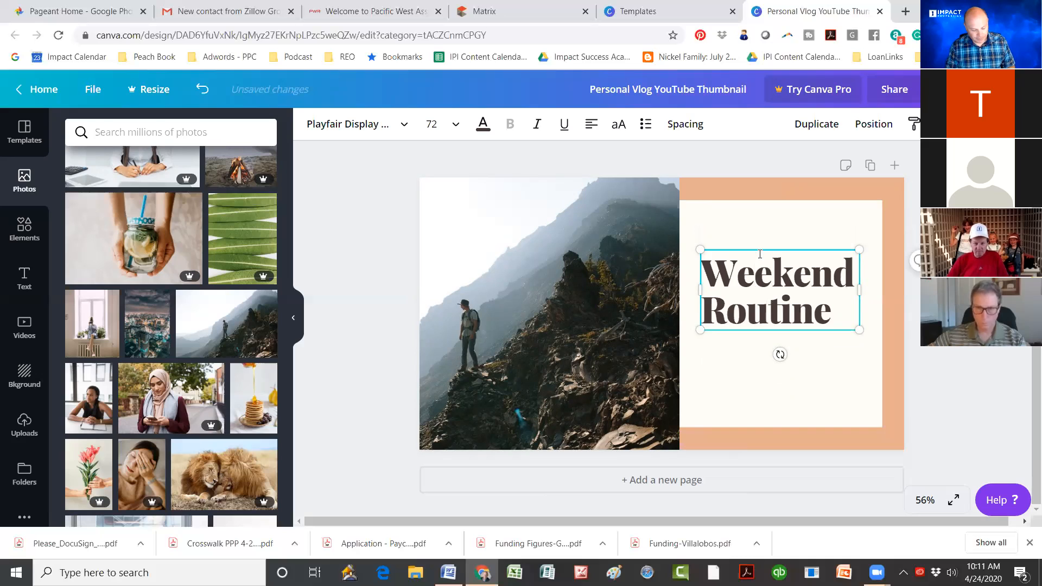
text(Hking)
key(BackSpace)
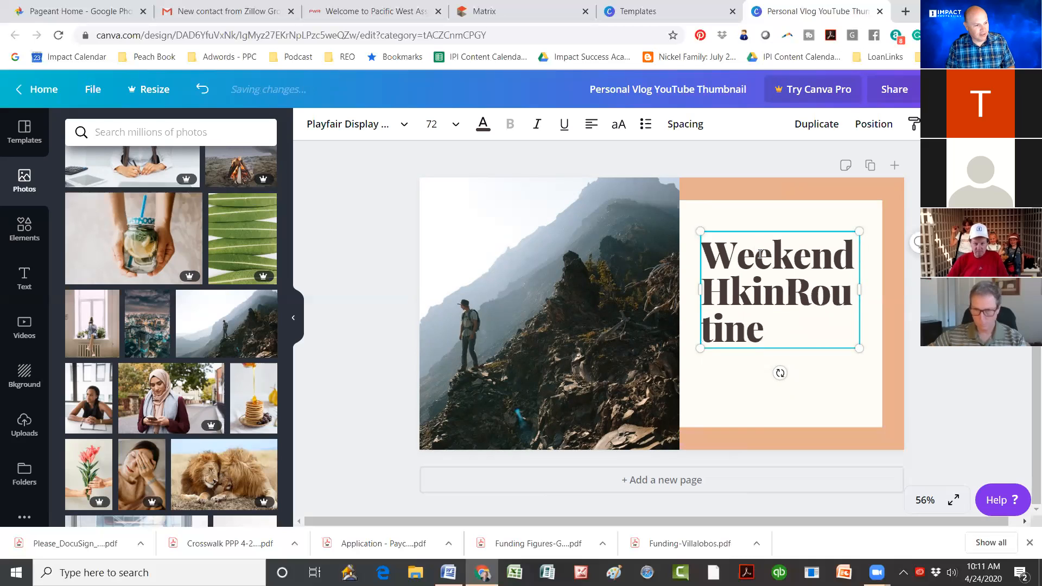
key(BackSpace)
key(BackSpace)
key(BackSpace)
text(ing)
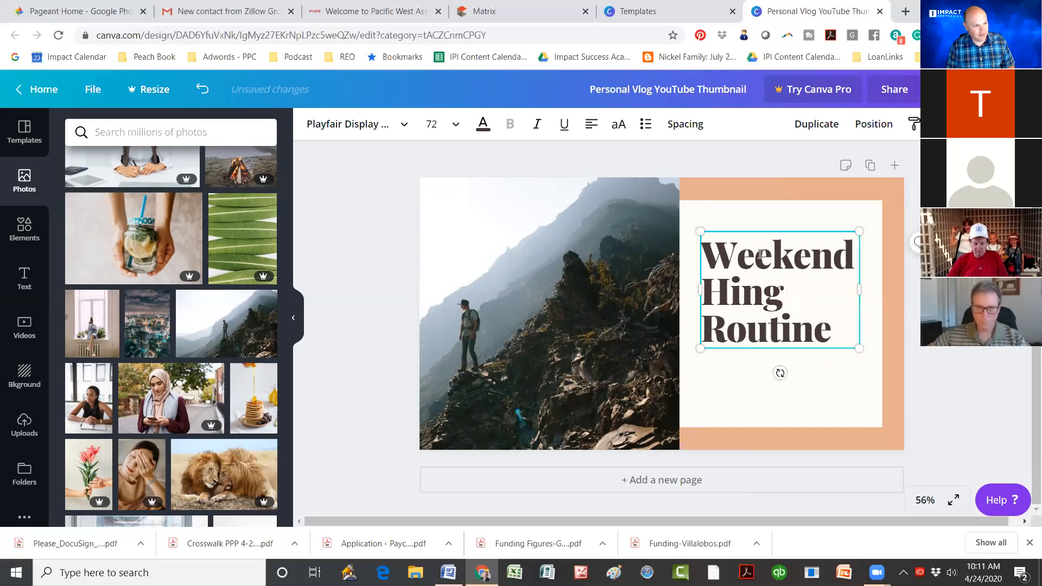
key(BackSpace)
key(BackSpace)
key(BackSpace)
key(BackSpace)
text(iking in )
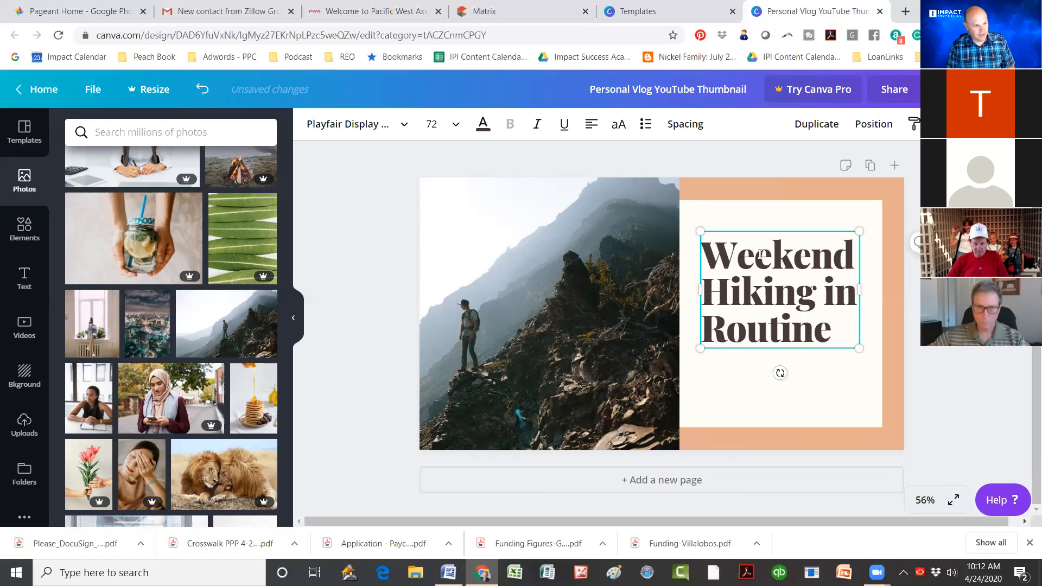
text(Orange Cou)
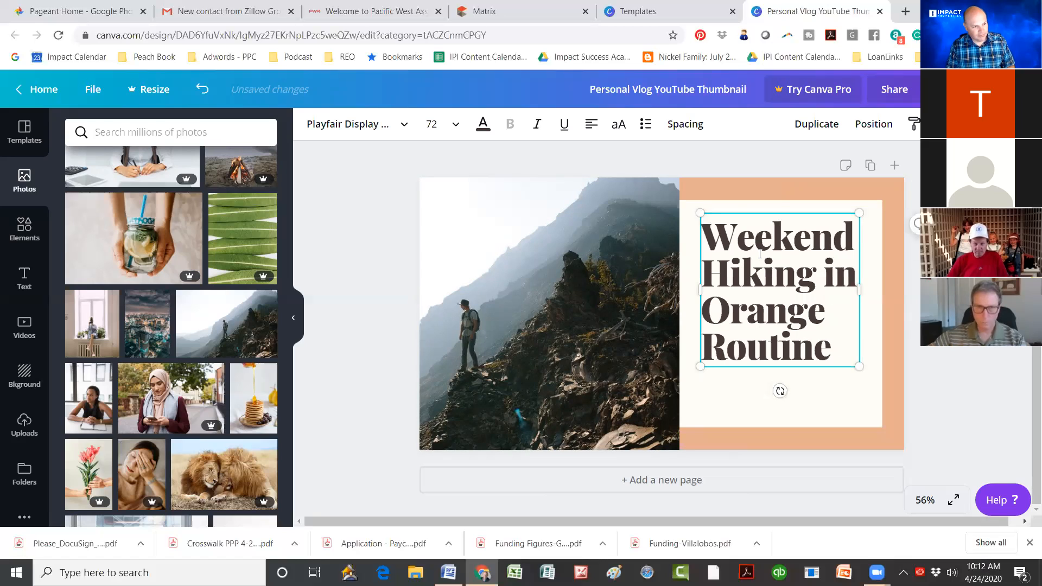
text(nty)
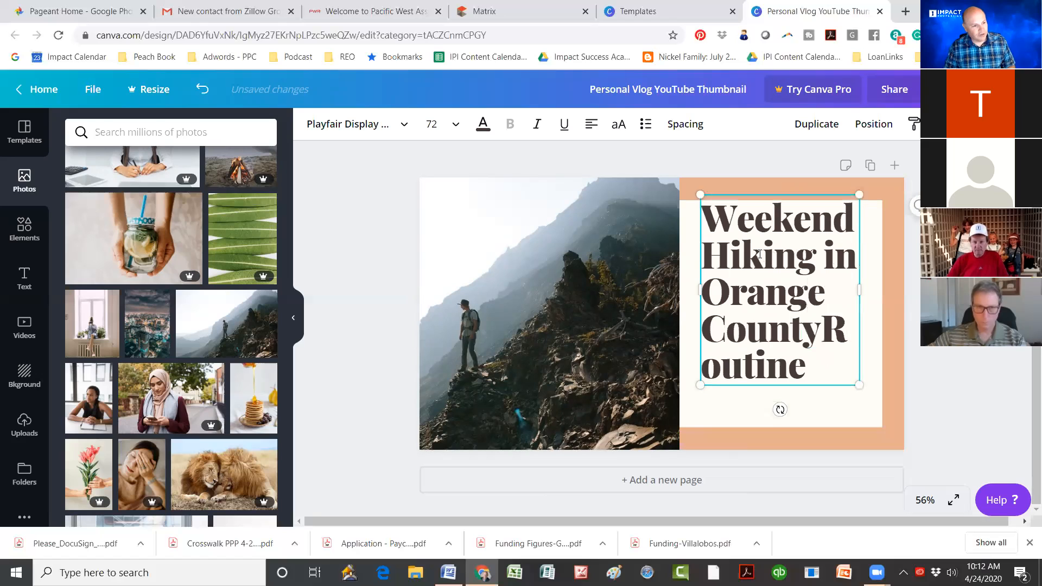
key(Delete)
key(Delete)
key(Delete)
key(Delete)
key(Delete)
key(Delete)
key(Delete)
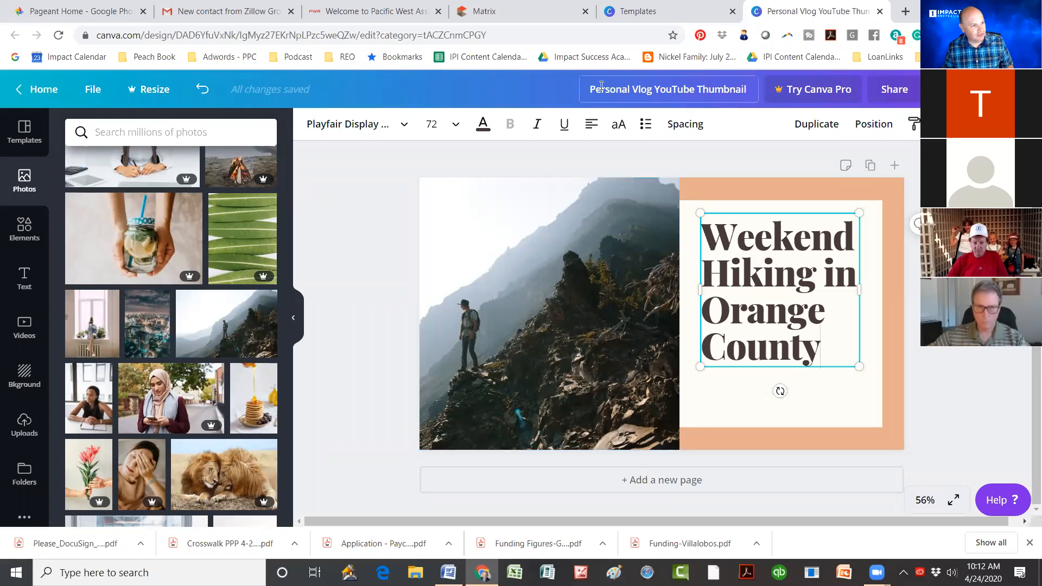
Step: Rename the design to 'Hiking in OC'
double_click(657, 91)
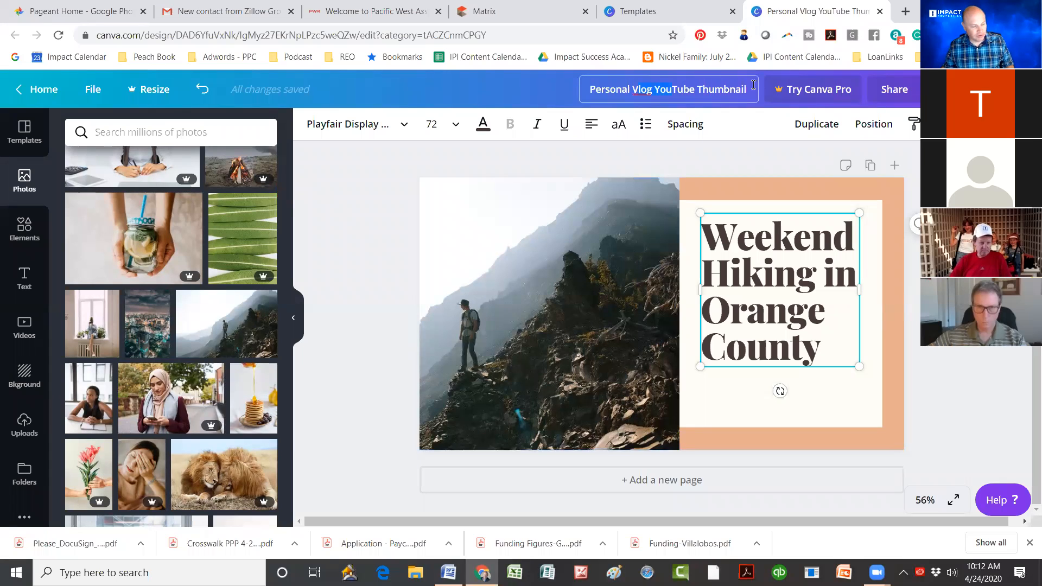
key(BackSpace)
key(BackSpace)
key(BackSpace)
key(BackSpace)
key(BackSpace)
key(BackSpace)
key(BackSpace)
key(BackSpace)
key(BackSpace)
key(BackSpace)
key(BackSpace)
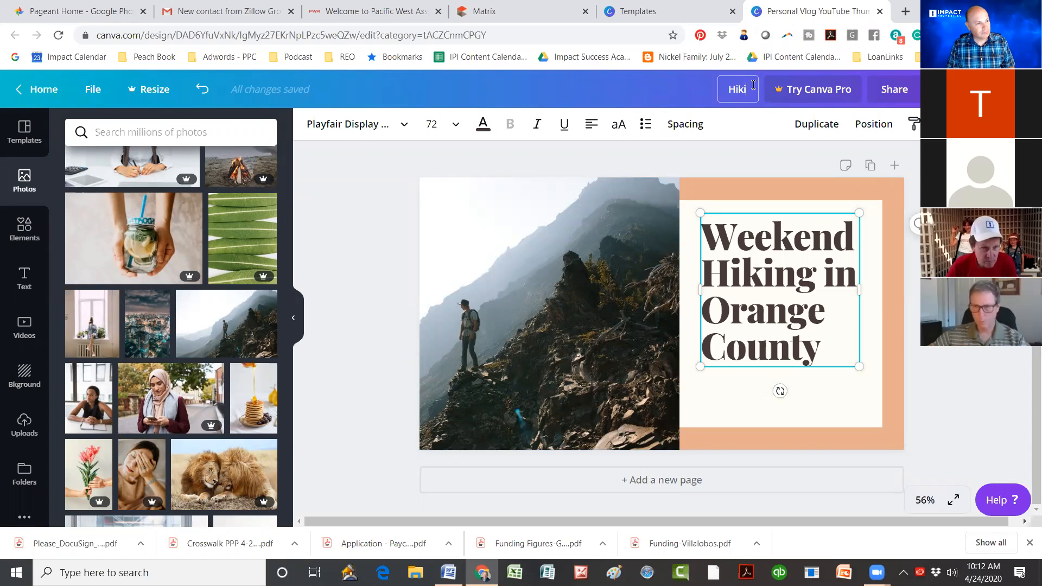
text(Hiking in OC)
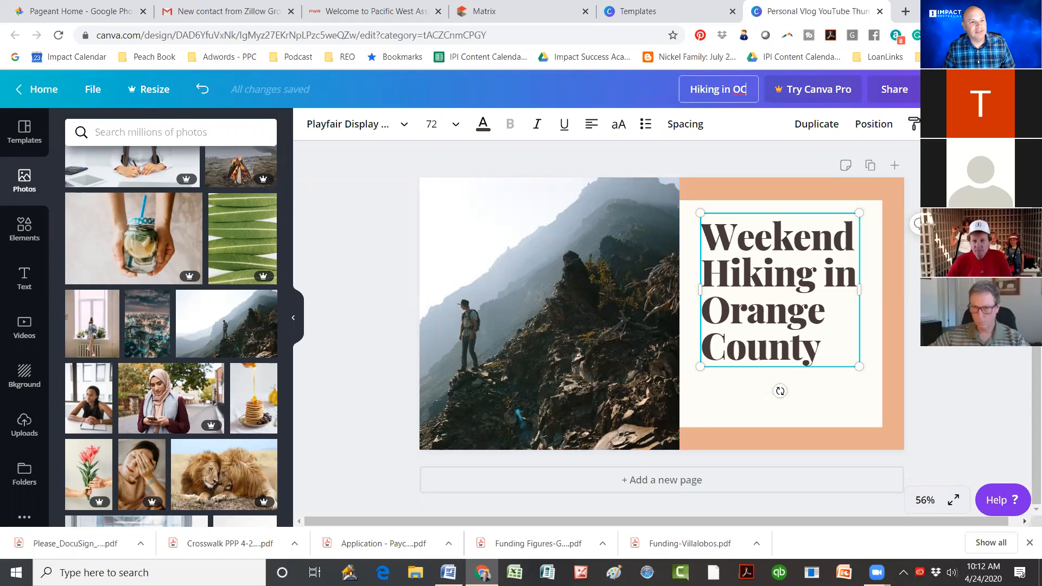
Step: Download the design as a PNG, dismiss the Pro offer, and open the downloaded file
click(965, 89)
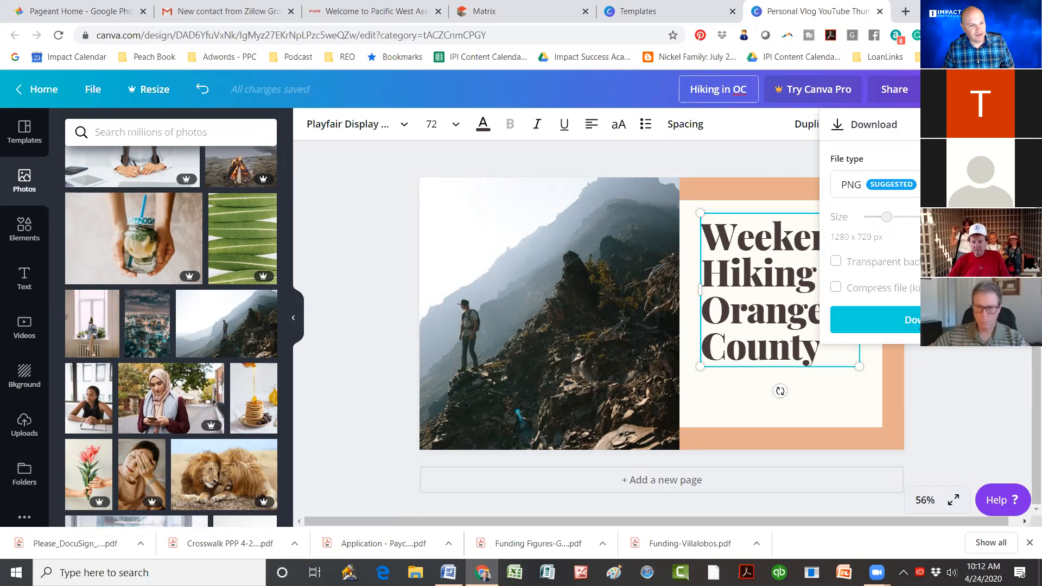
click(888, 321)
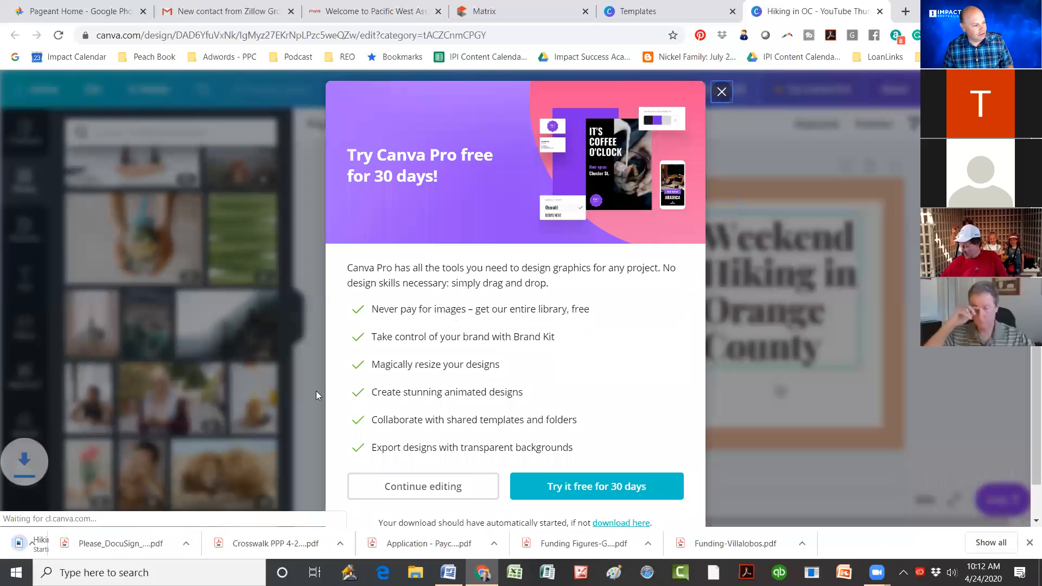
click(721, 92)
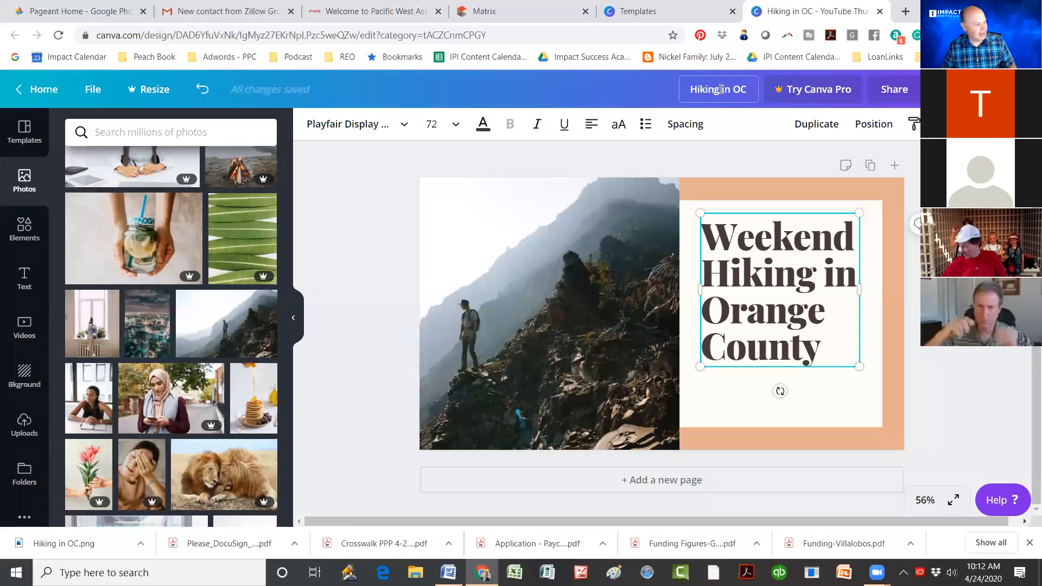
click(140, 544)
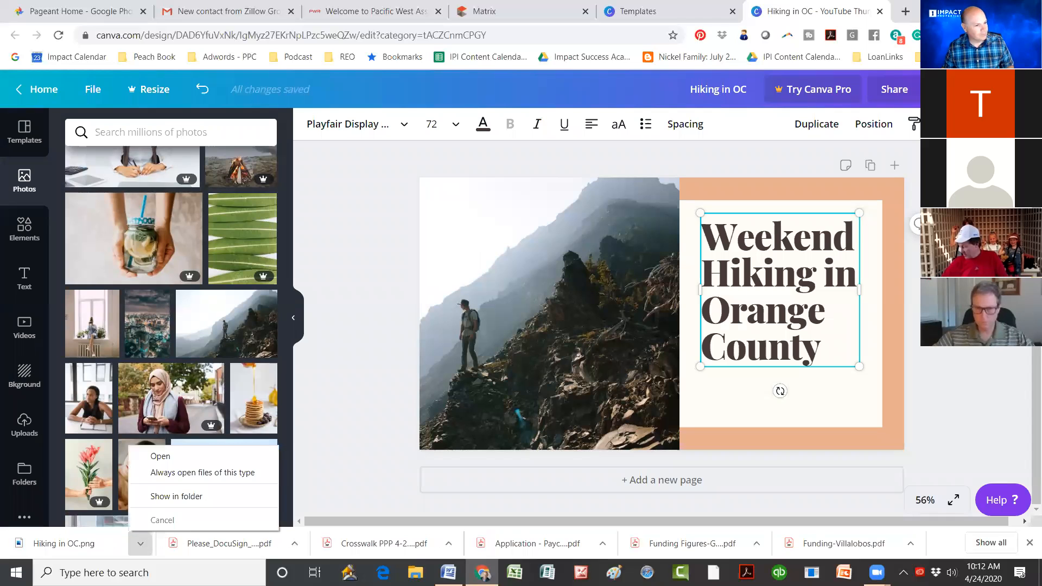
click(176, 497)
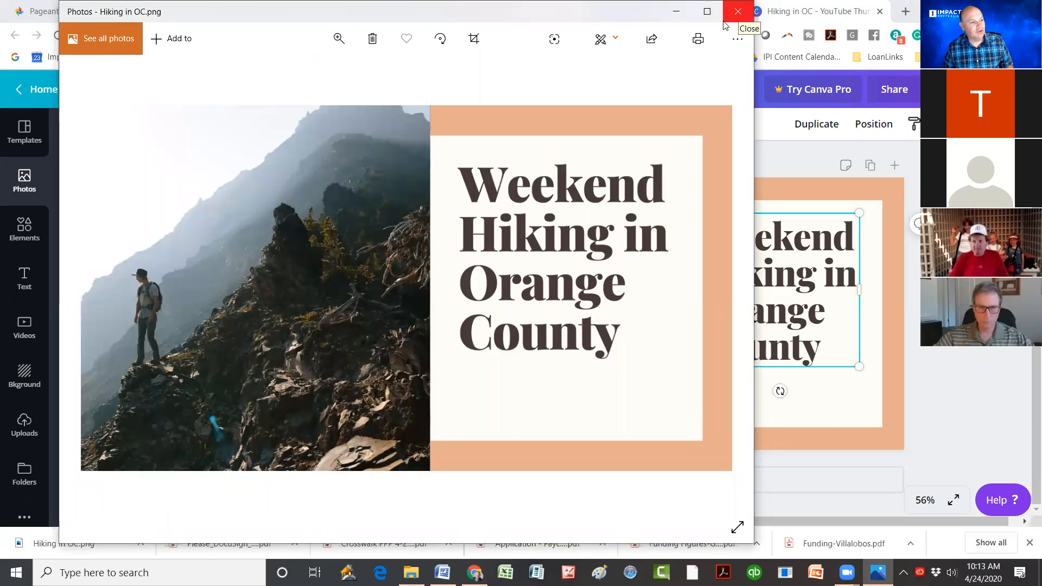
Step: Close the image viewer and browse the All your designs grid from Canva's home page
click(738, 13)
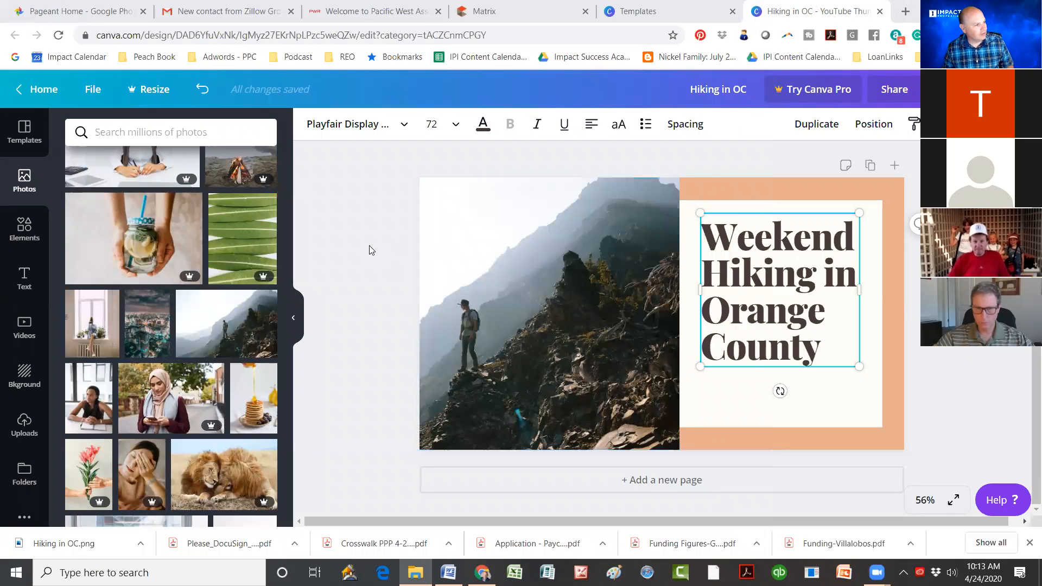
scroll(161, 271, down, 5)
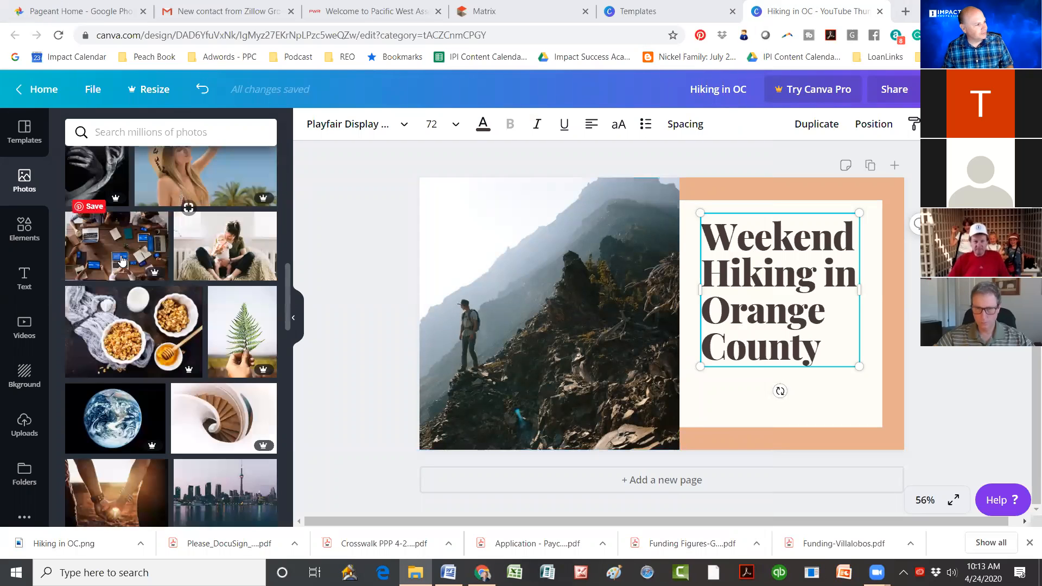
click(37, 90)
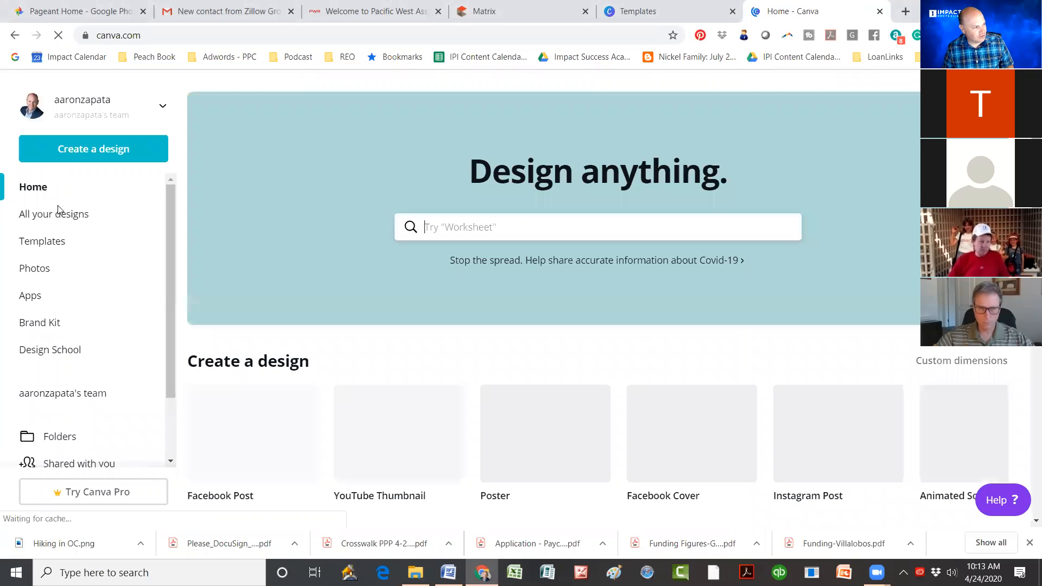
click(51, 217)
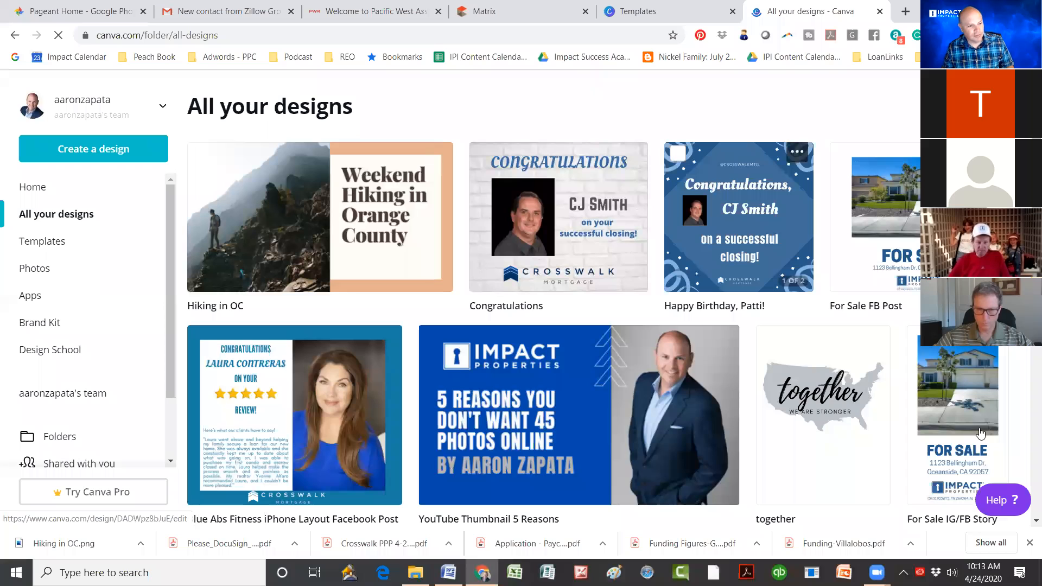
scroll(591, 277, down, 2)
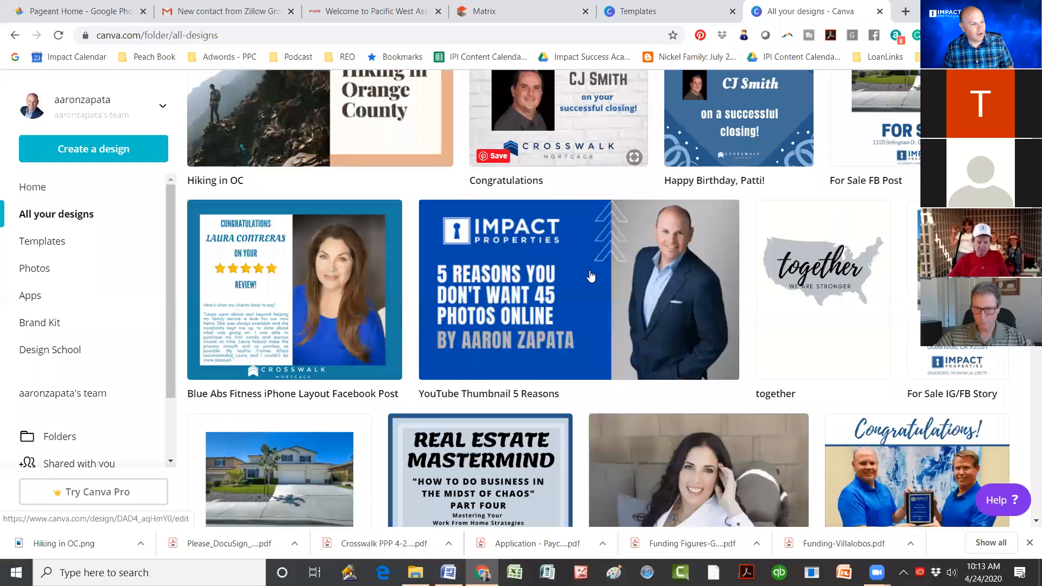
scroll(591, 276, down, 1)
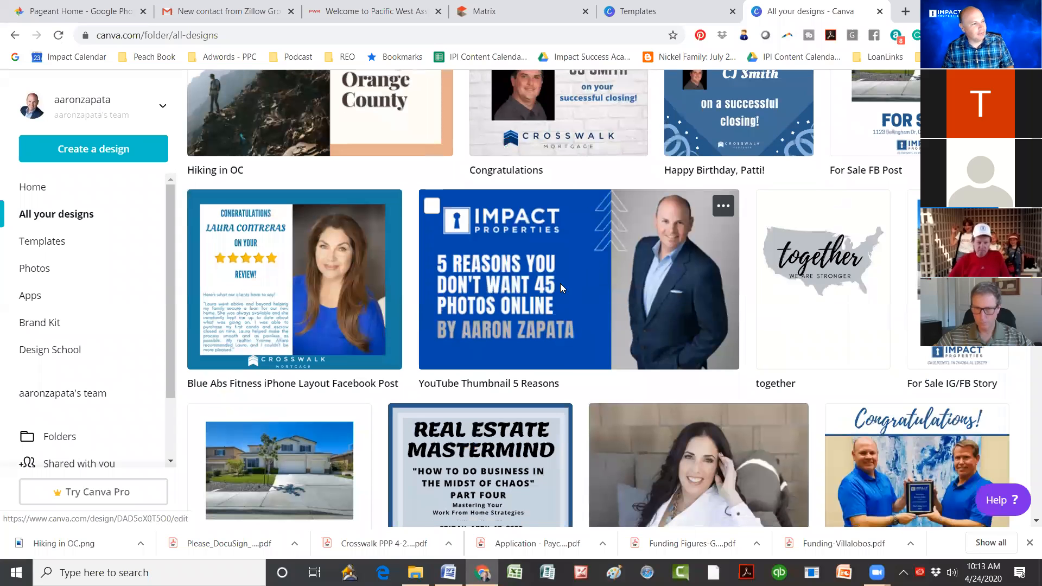
Step: Open the YouTube Thumbnail 5 Reasons design and change its headline to 'HOW TO USE CANVA FOR REAL ESTATE'
click(496, 331)
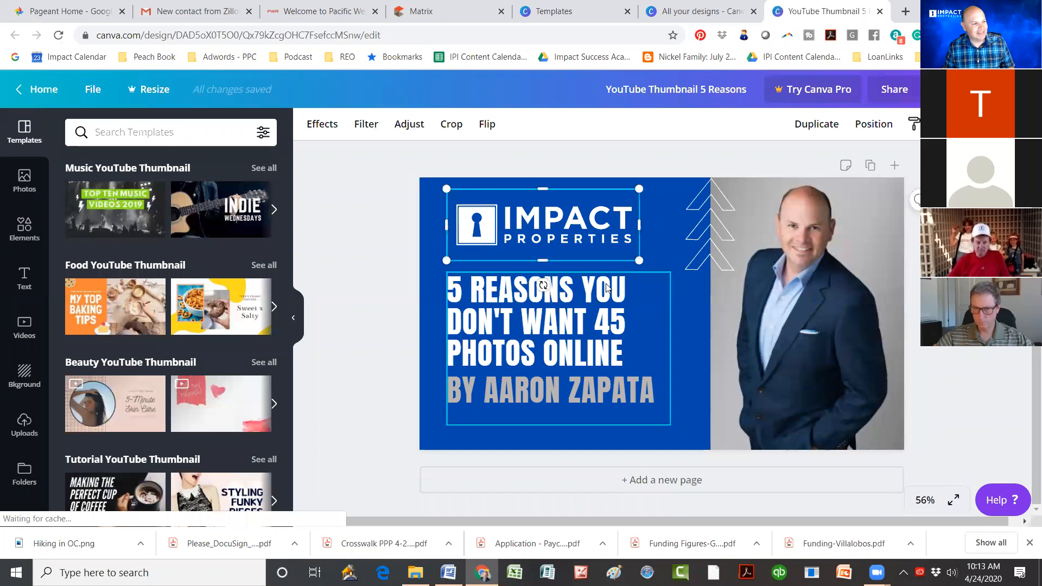
click(574, 350)
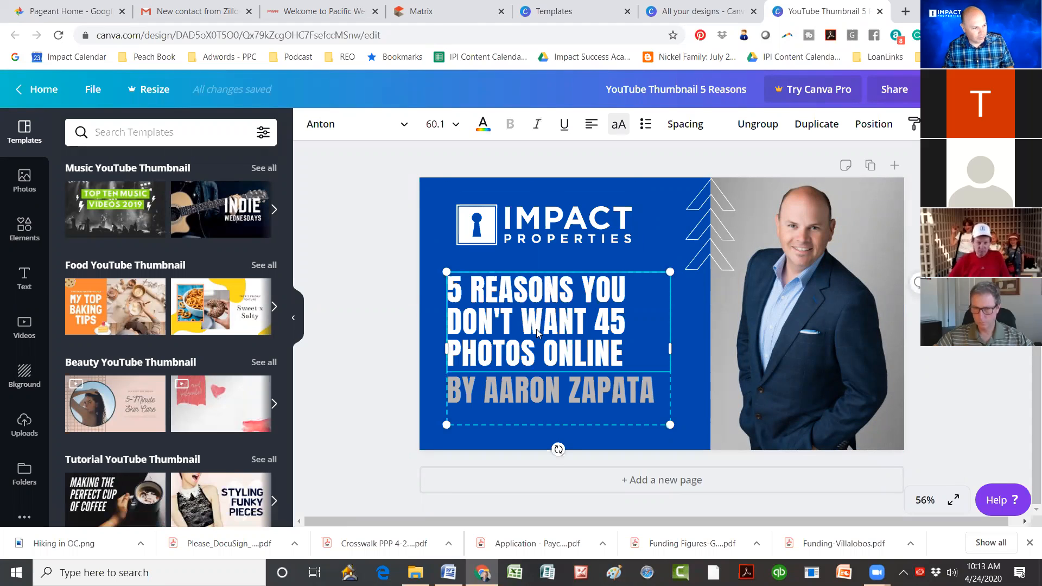
click(631, 351)
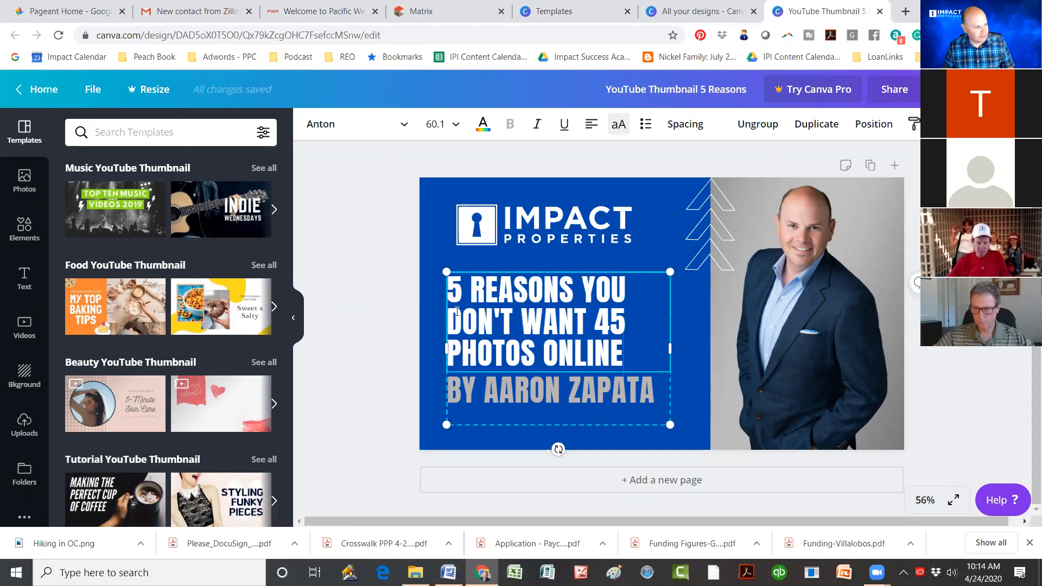
drag(456, 311, 430, 292)
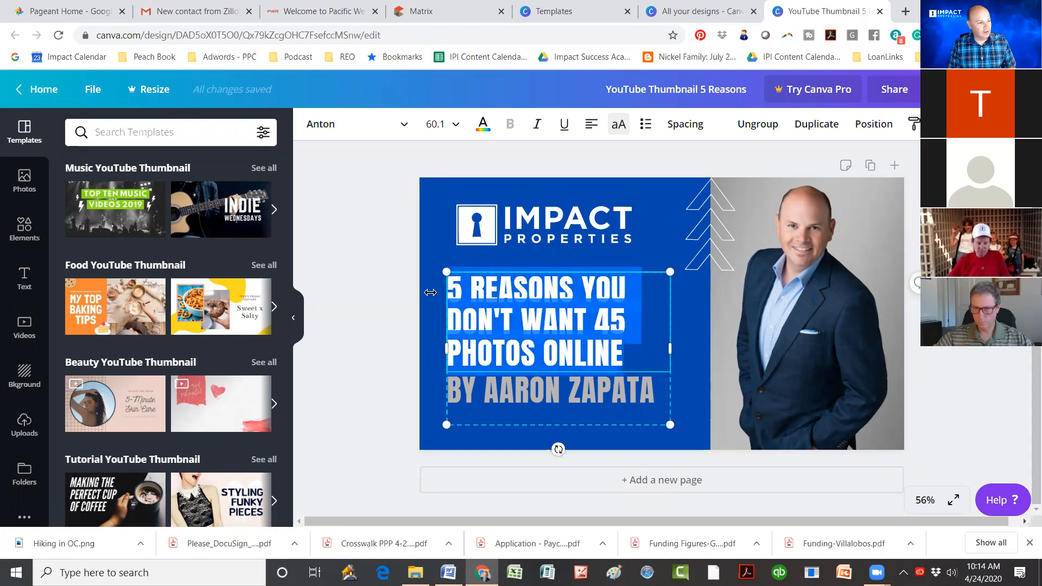
text(HOW TO USE CA)
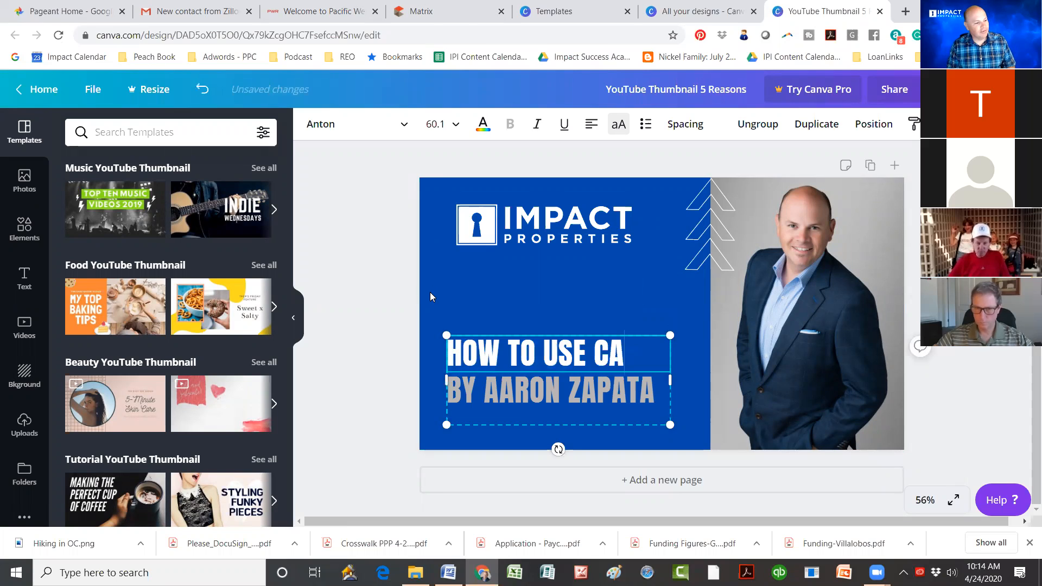
text(N)
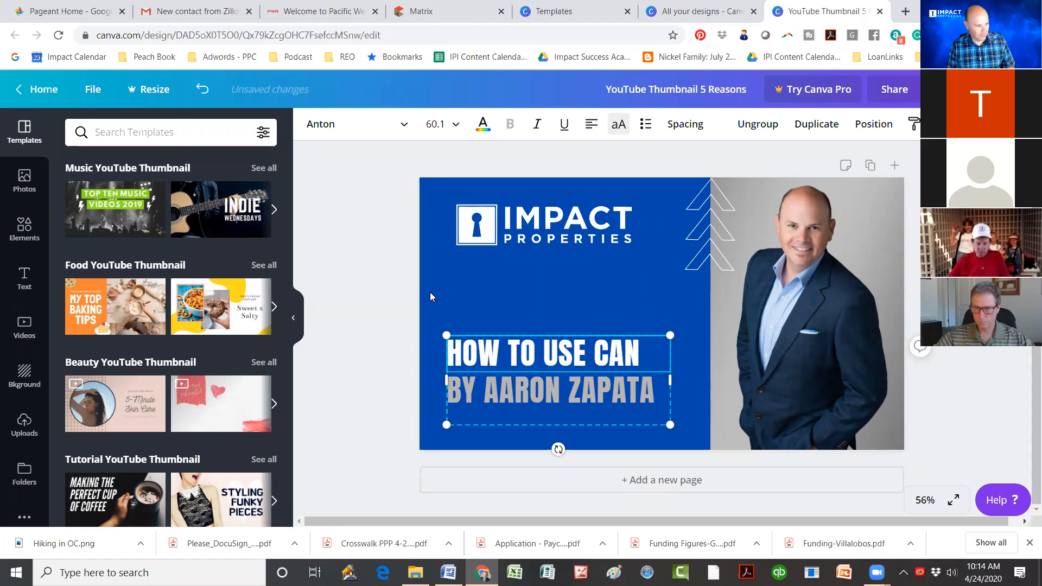
text(VA FOR REAL)
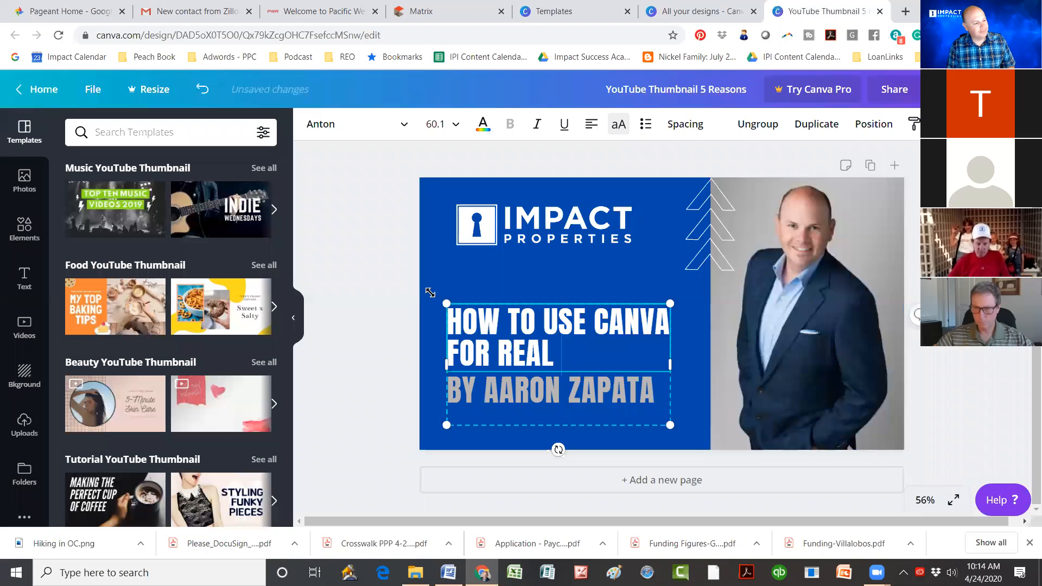
text( ESTA)
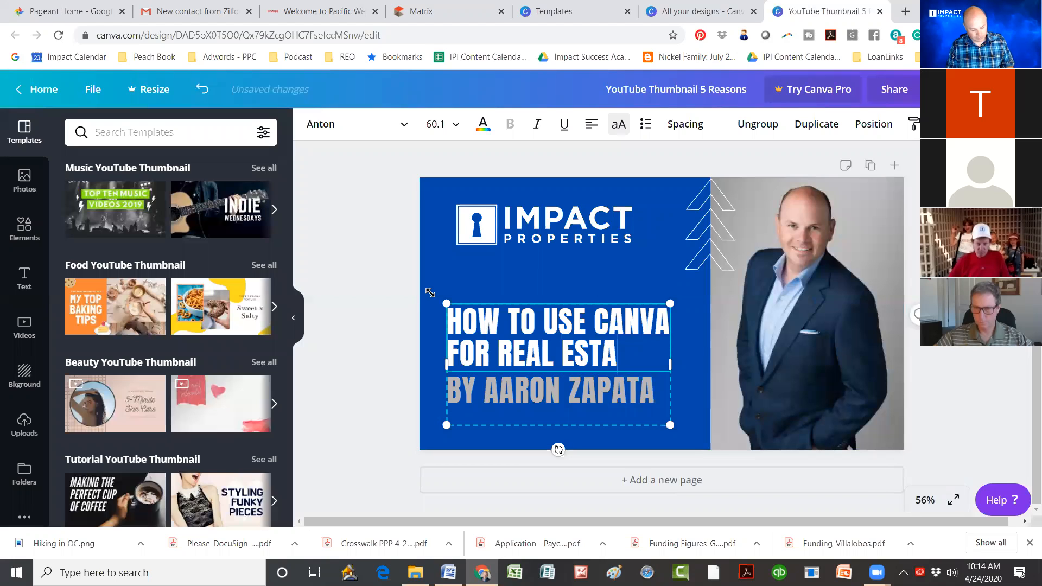
text(TE)
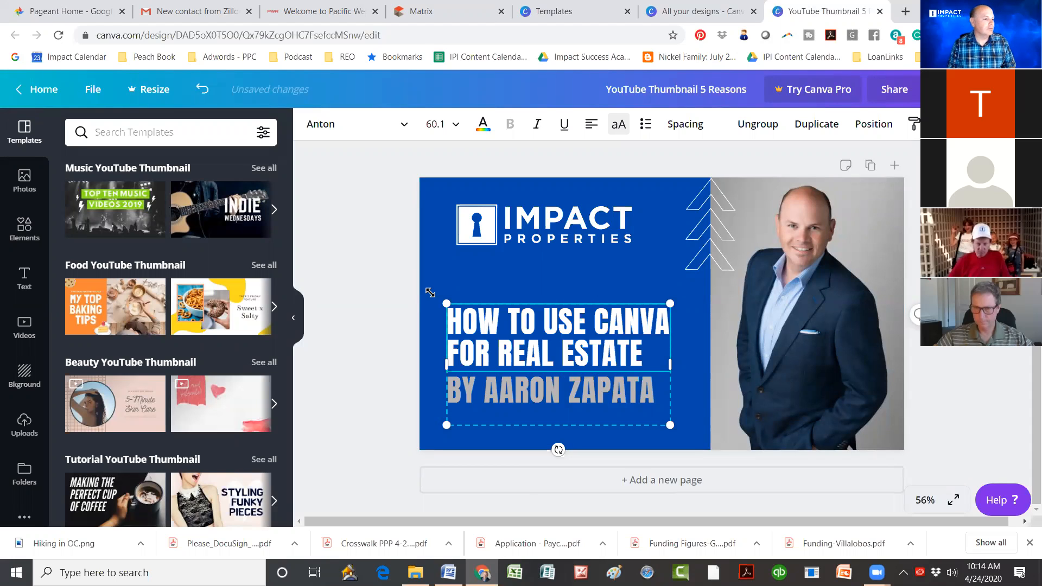
key(Return)
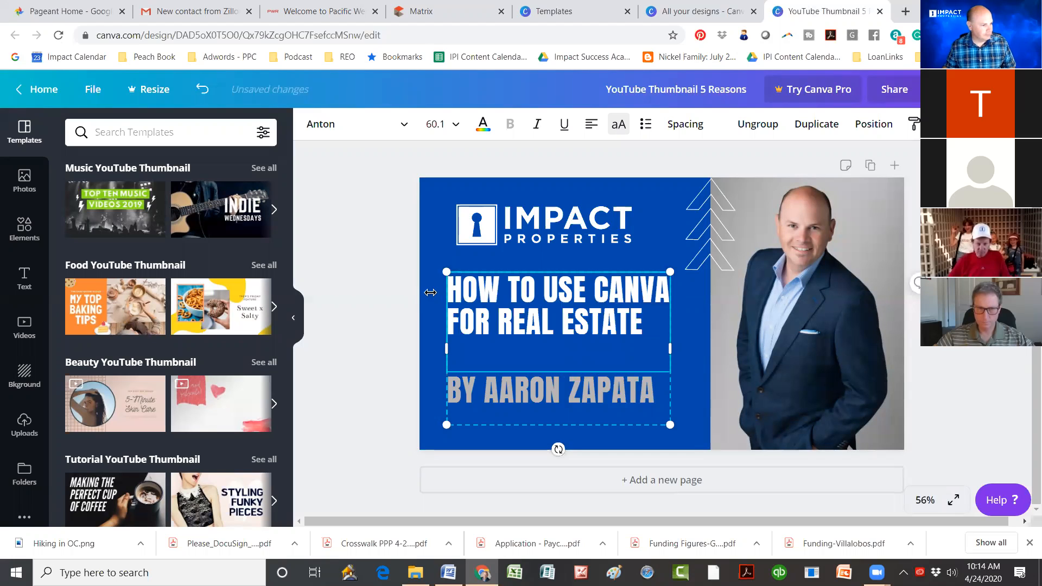
Step: Enter 'License' plus the company and agent licence numbers on the small line under the byline
click(604, 420)
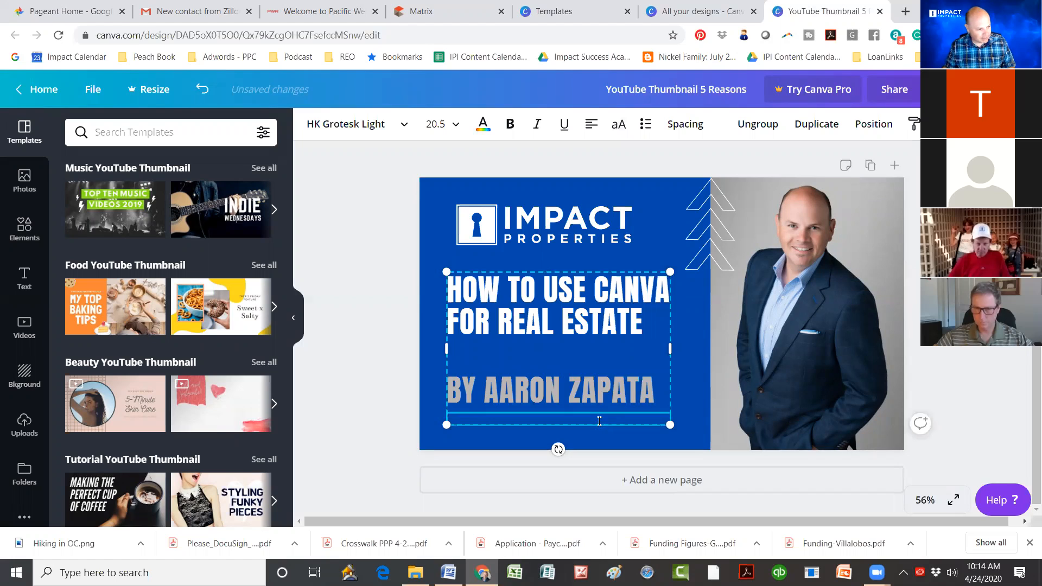
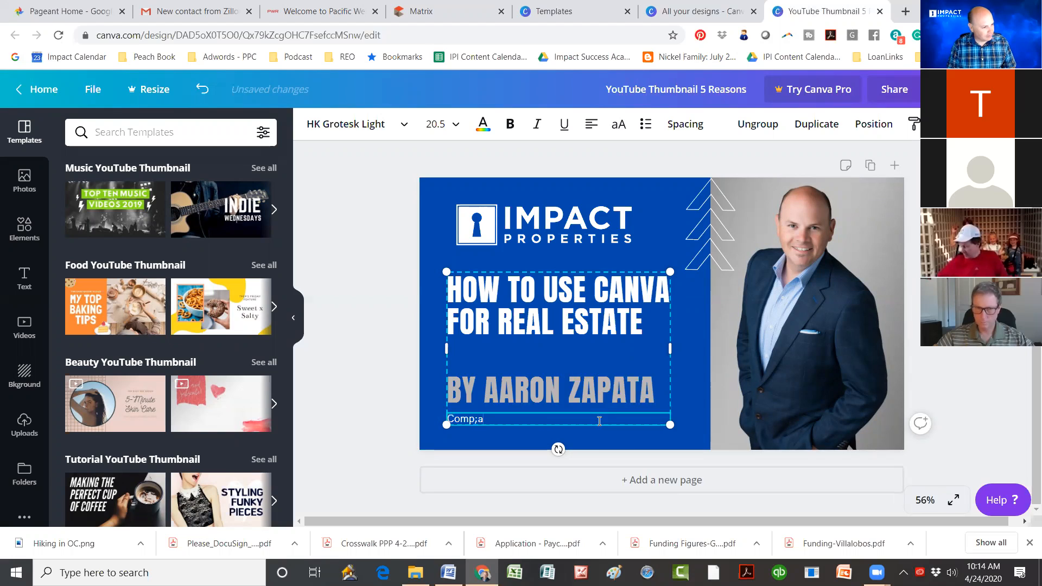
key(BackSpace)
key(BackSpace)
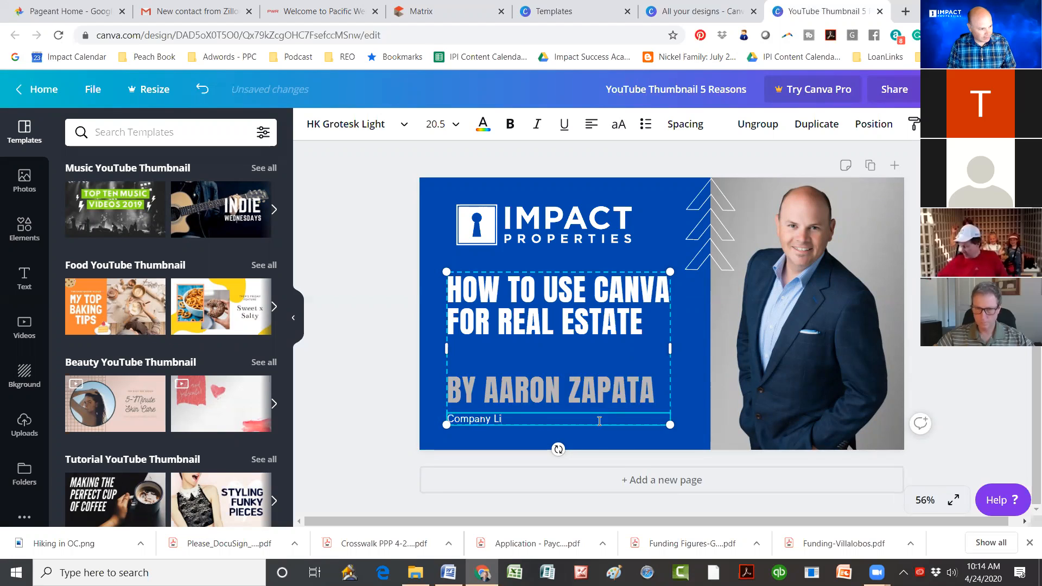
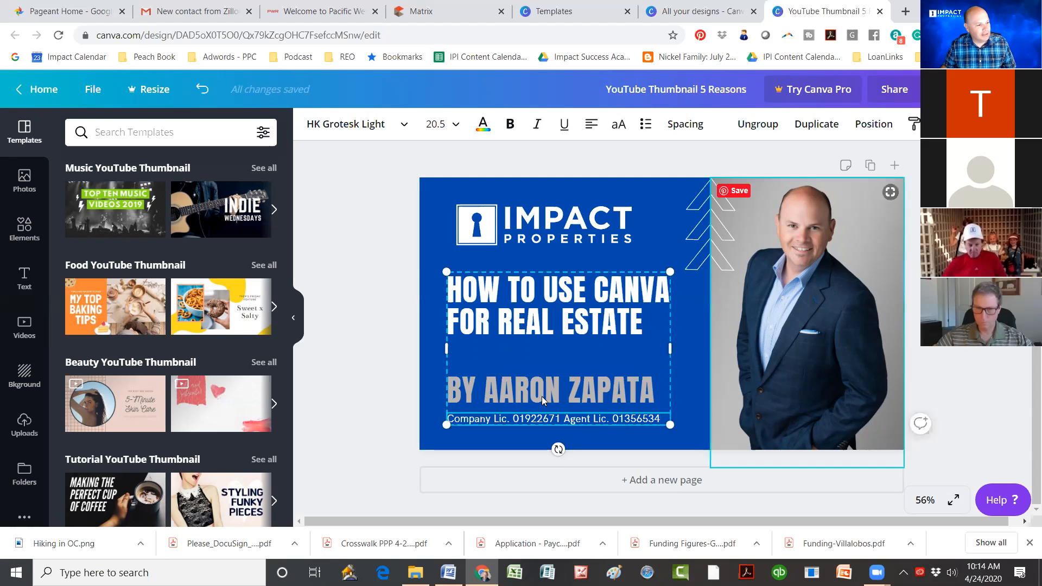
click(543, 358)
click(615, 313)
drag(642, 324, 452, 280)
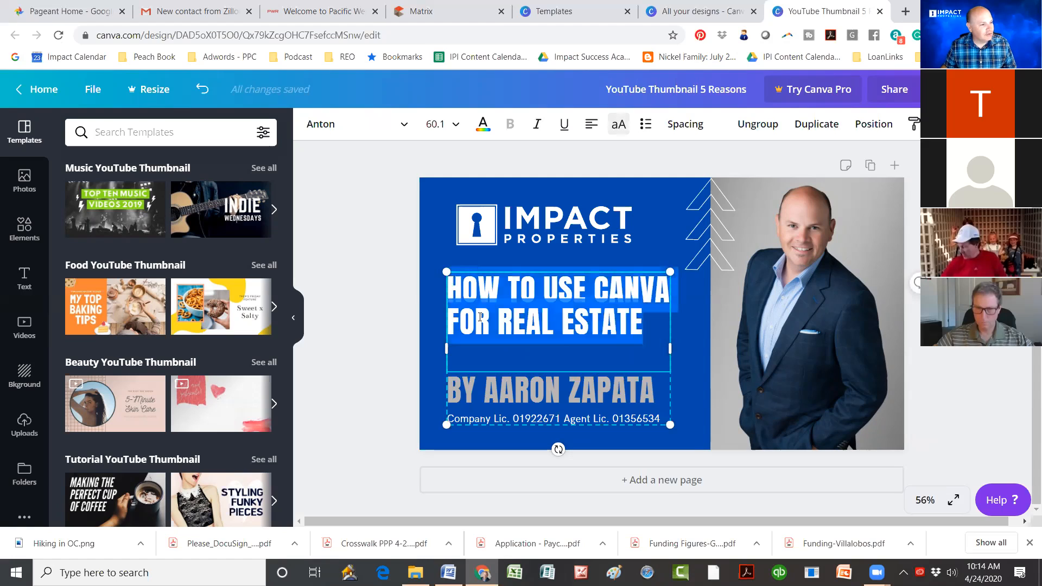
click(453, 126)
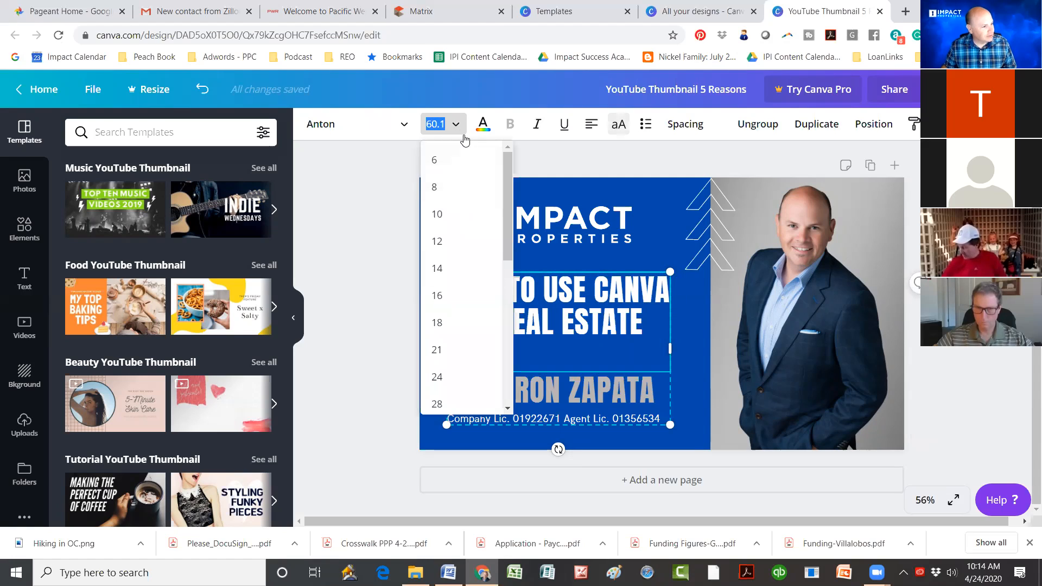
scroll(443, 333, down, 2)
scroll(443, 339, down, 3)
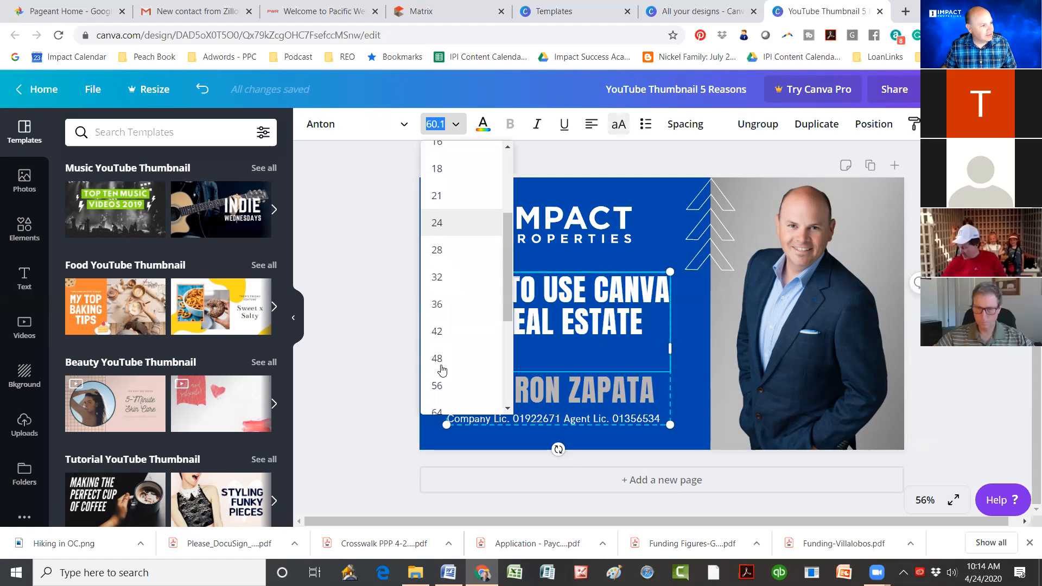
click(437, 363)
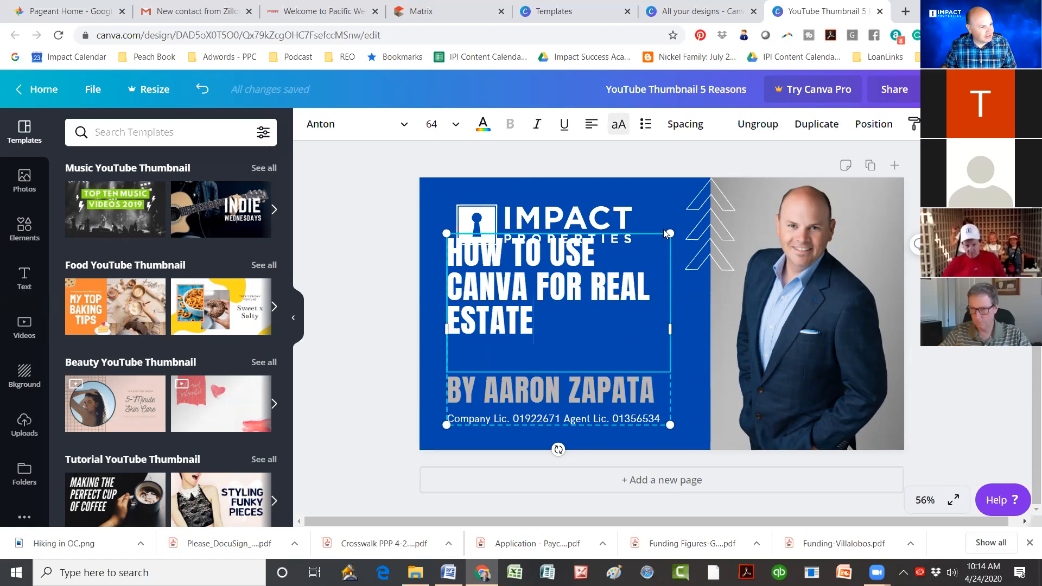
drag(644, 266, 568, 320)
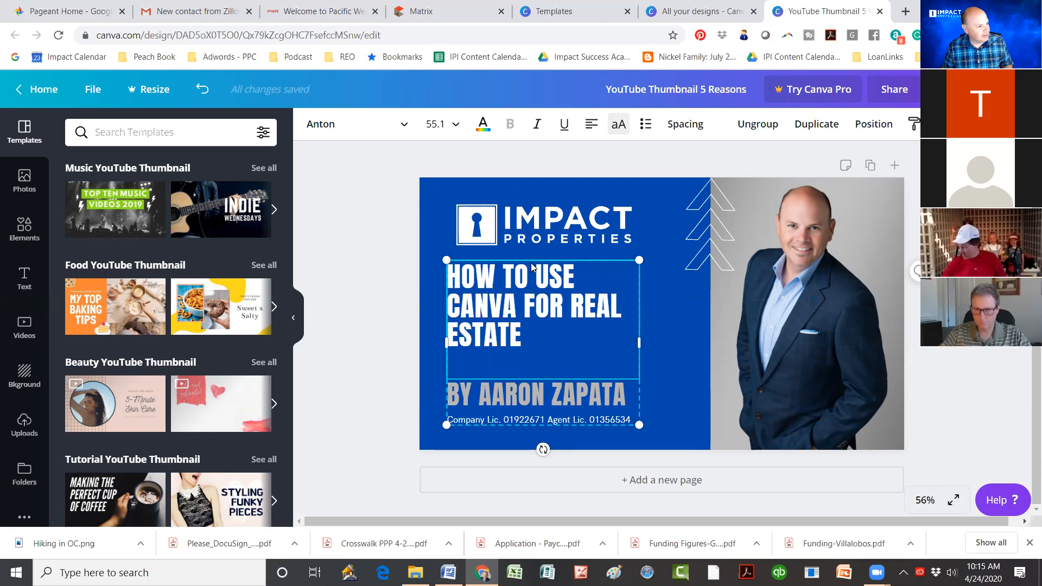
key(ctrl+z)
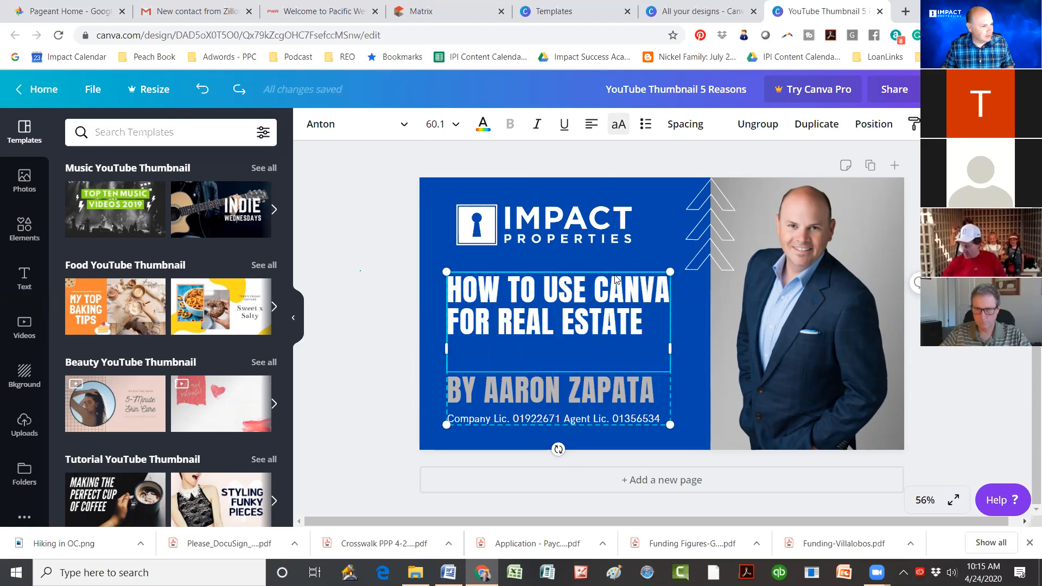
key(Escape)
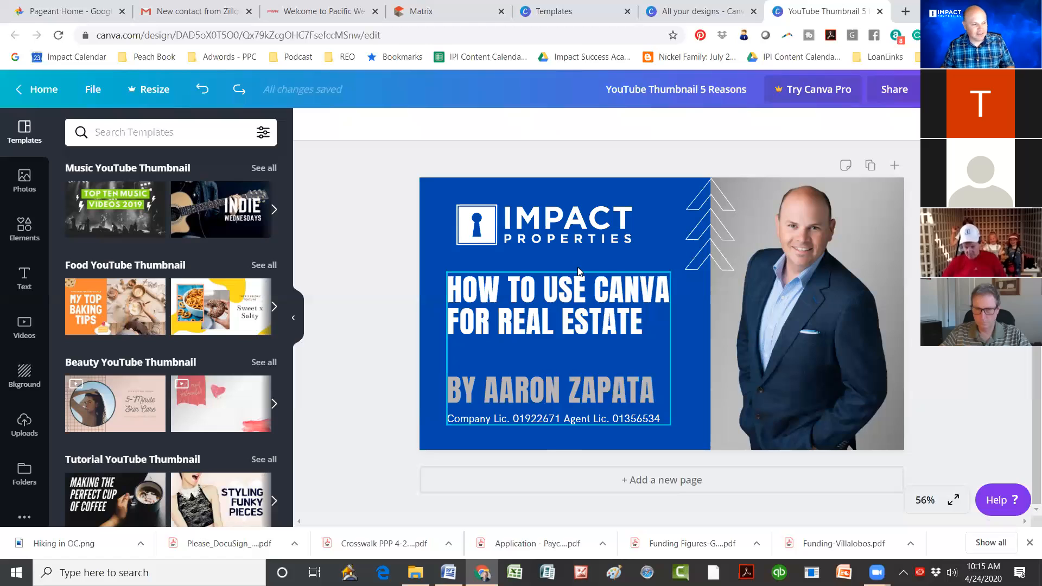
click(586, 303)
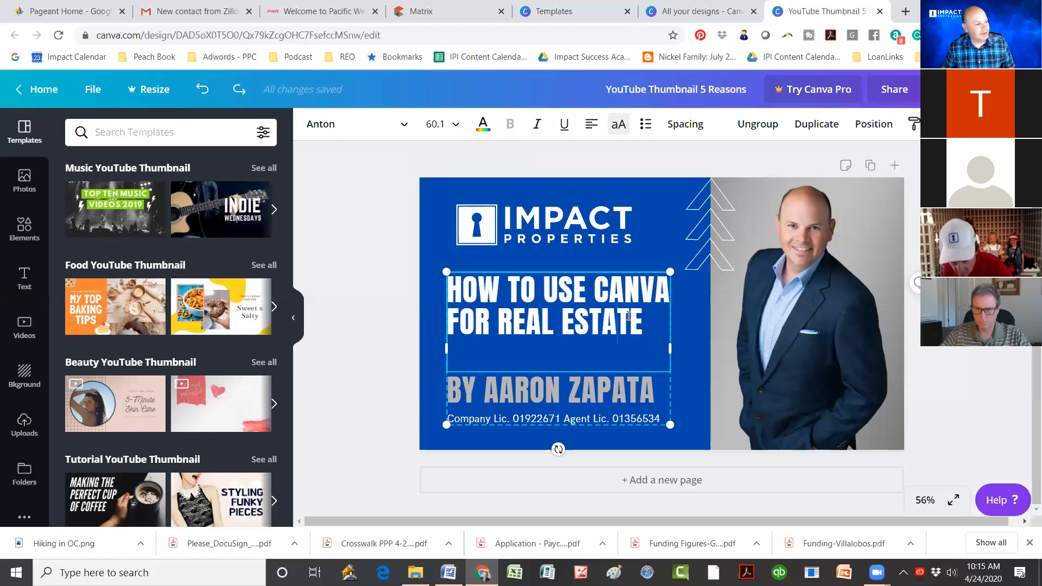
double_click(564, 311)
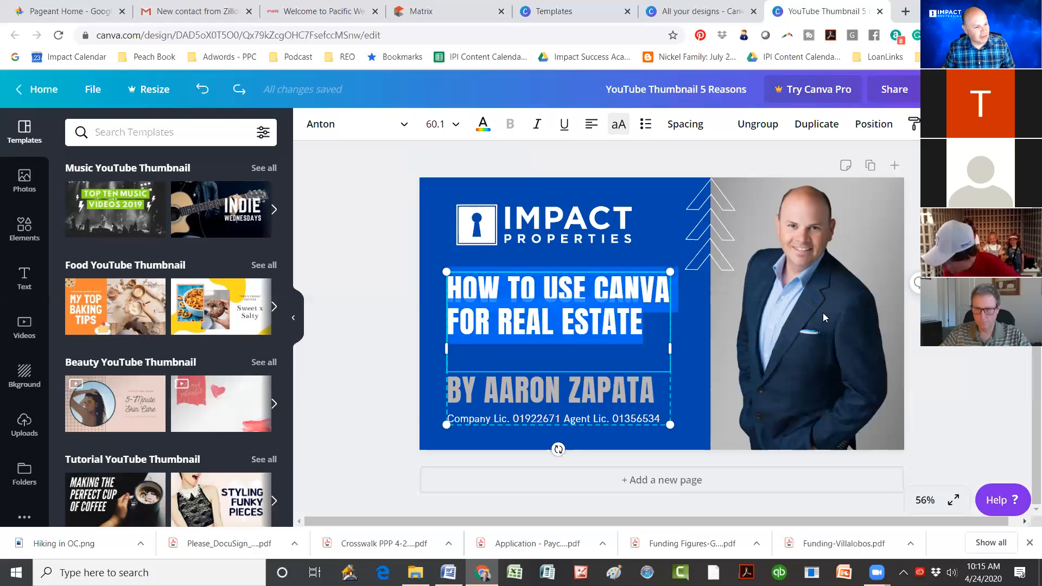
click(601, 323)
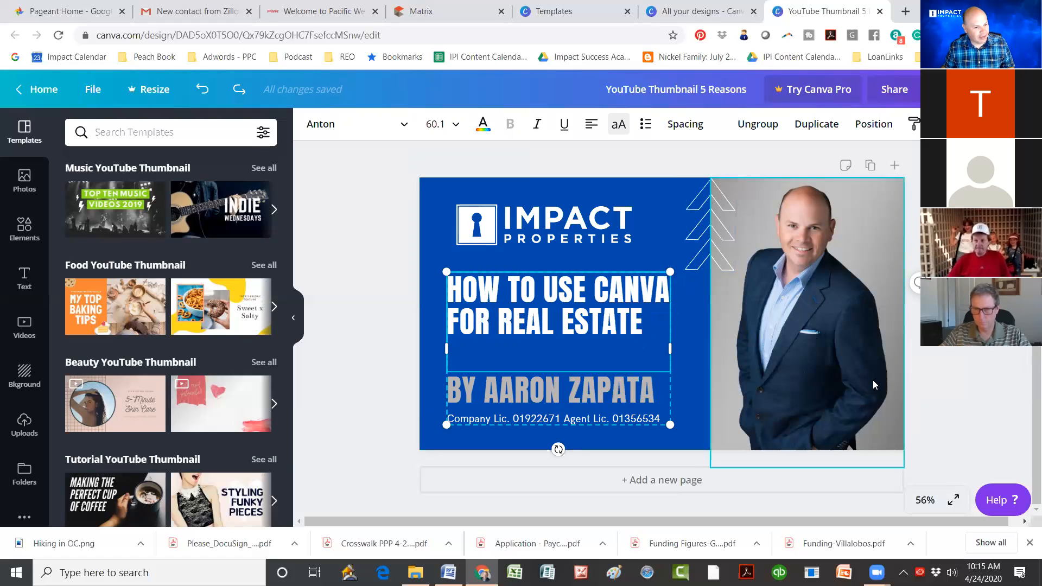
click(874, 393)
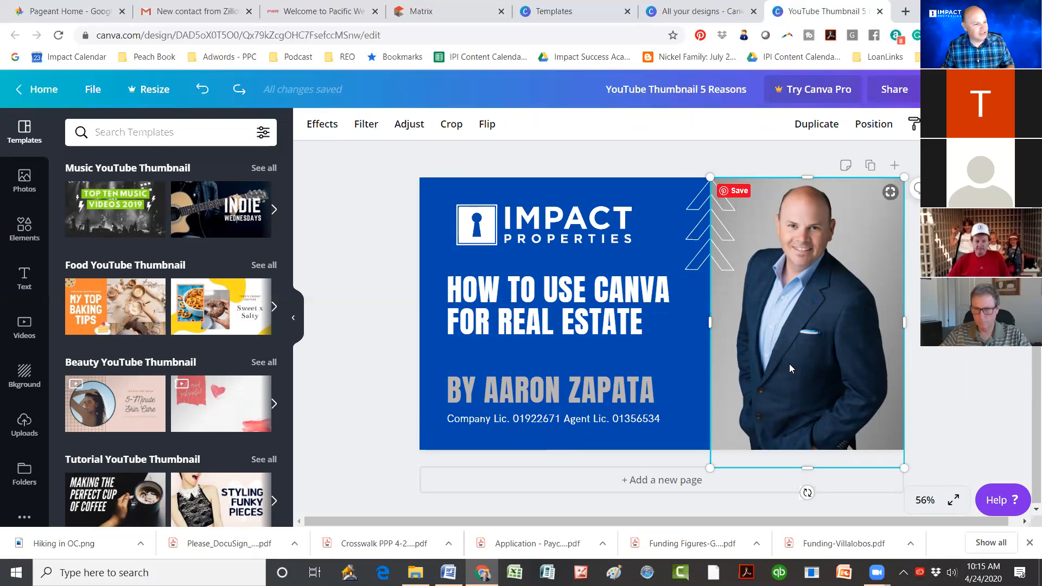
click(643, 319)
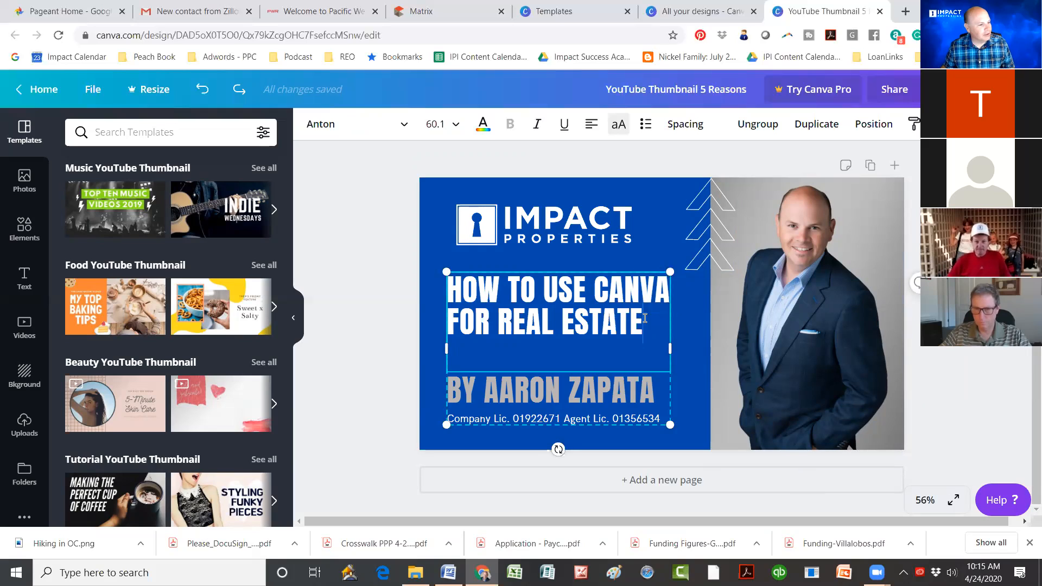
drag(645, 319, 444, 277)
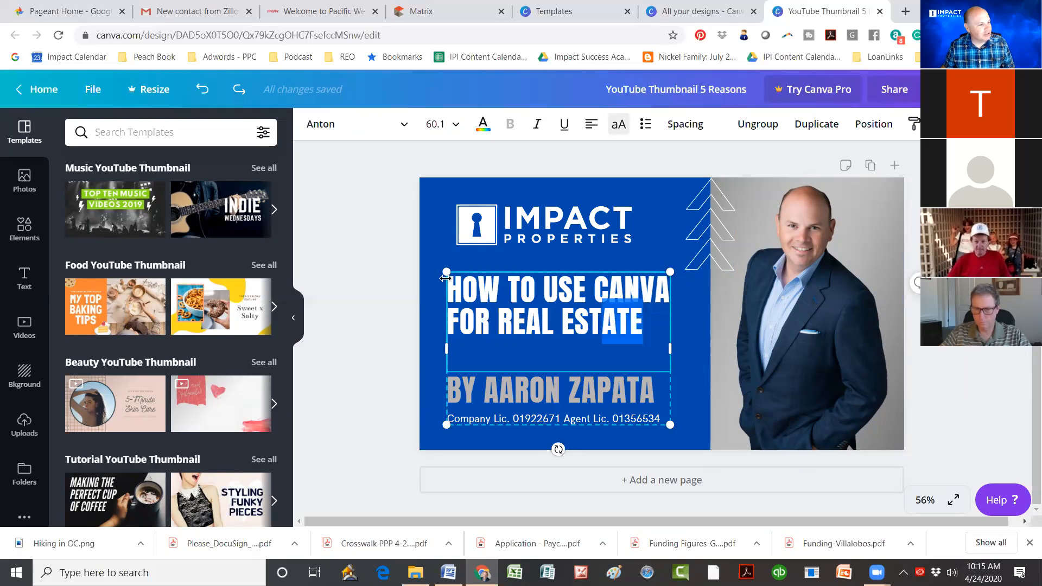
click(403, 129)
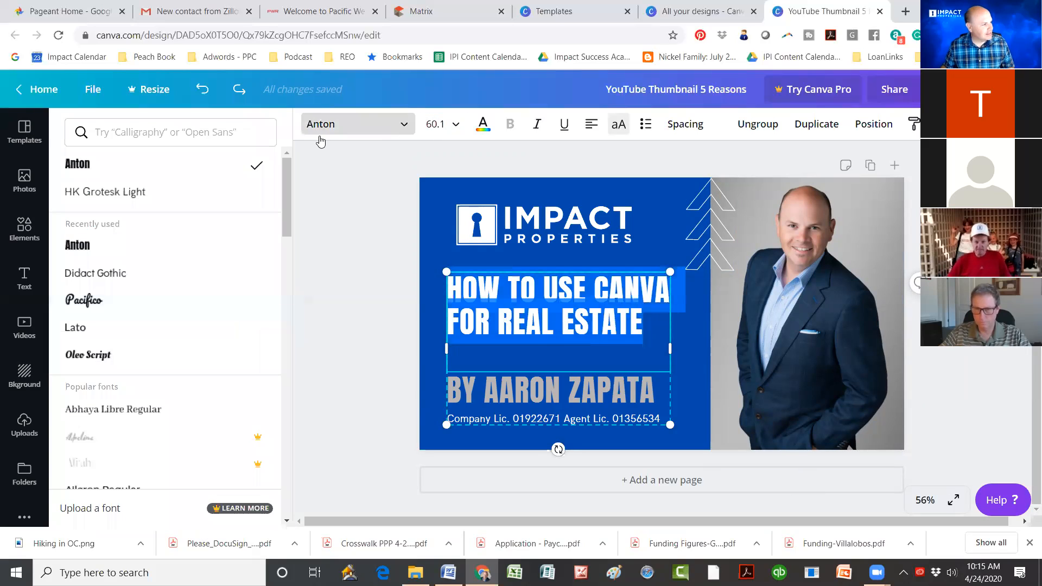
click(109, 272)
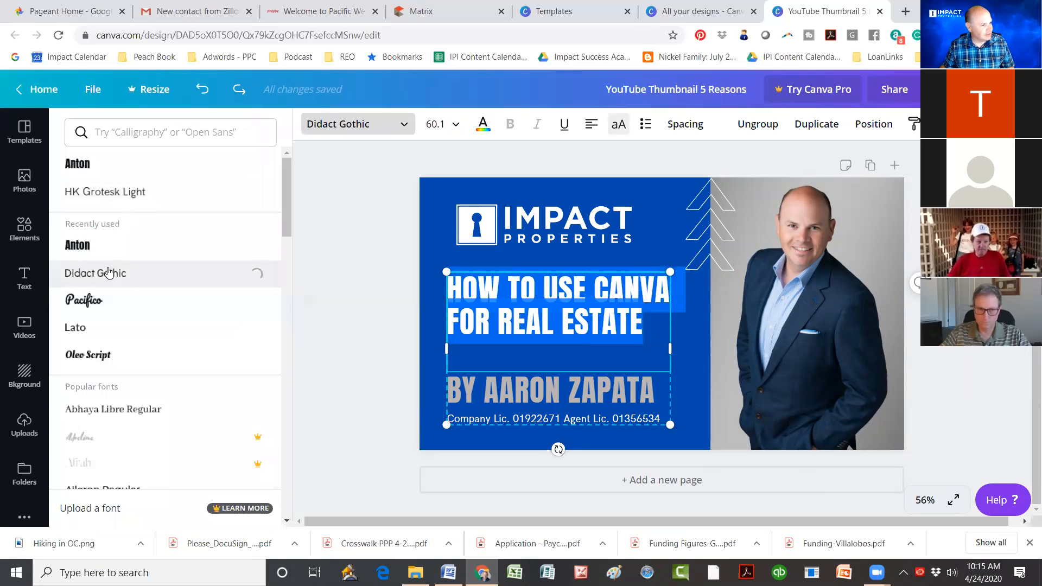
click(110, 311)
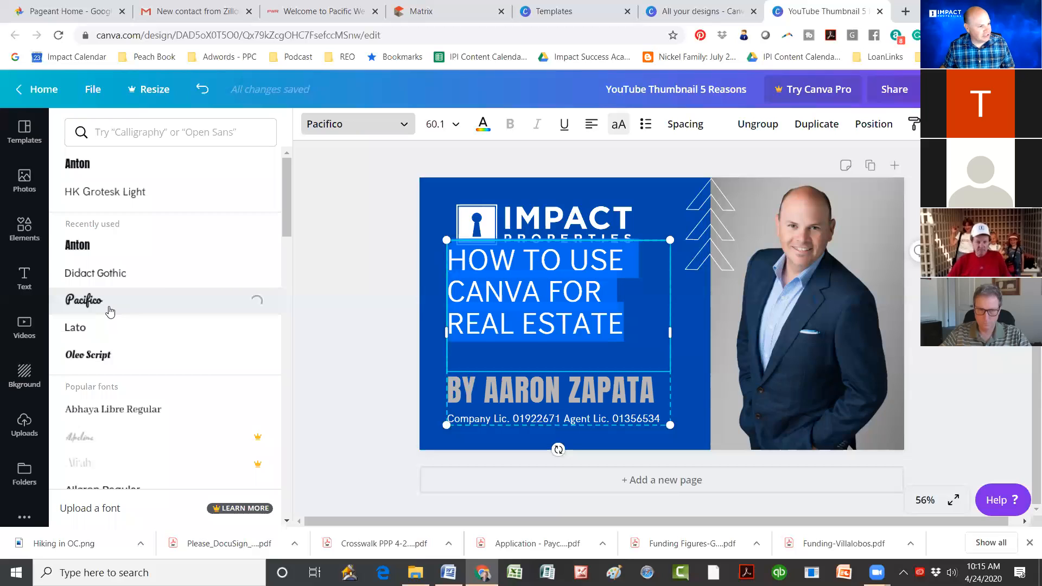
click(98, 334)
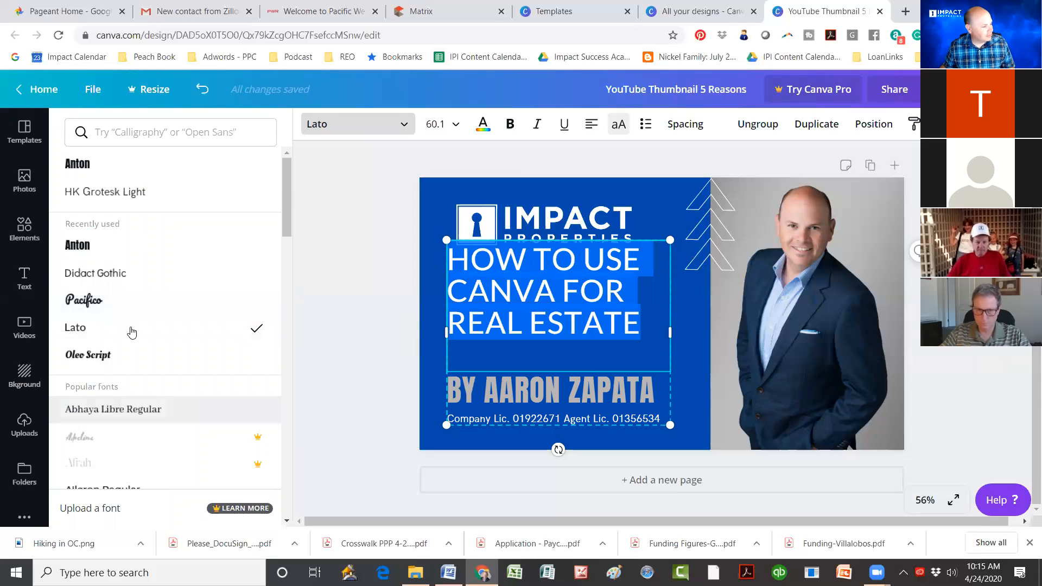
scroll(132, 332, down, 4)
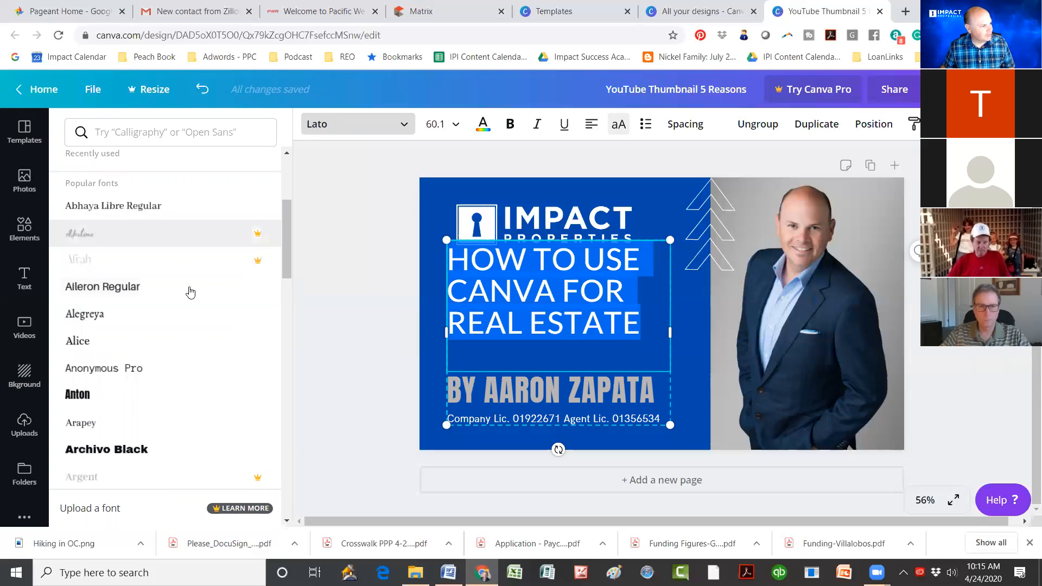
click(95, 321)
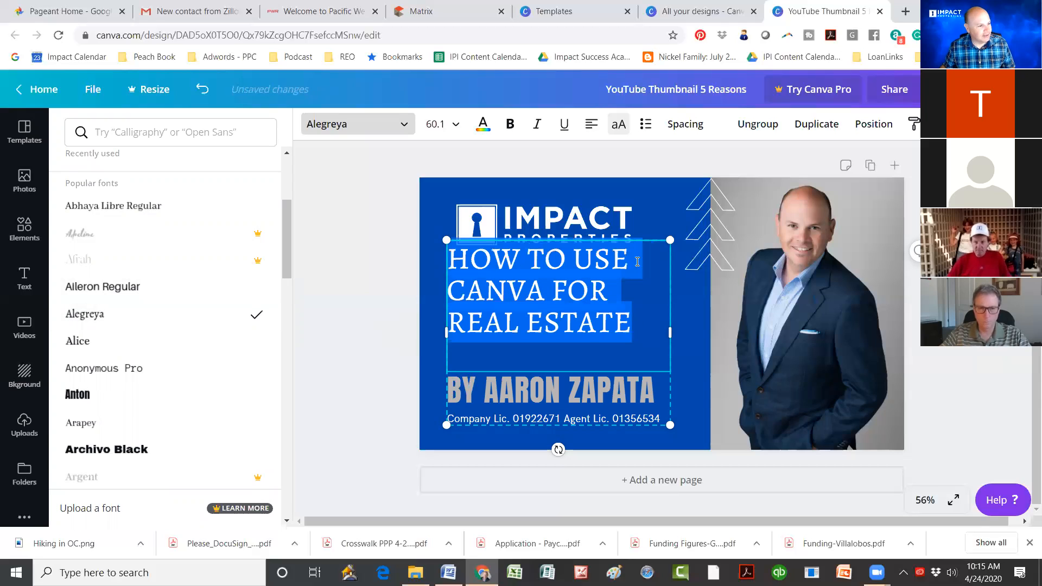
click(537, 387)
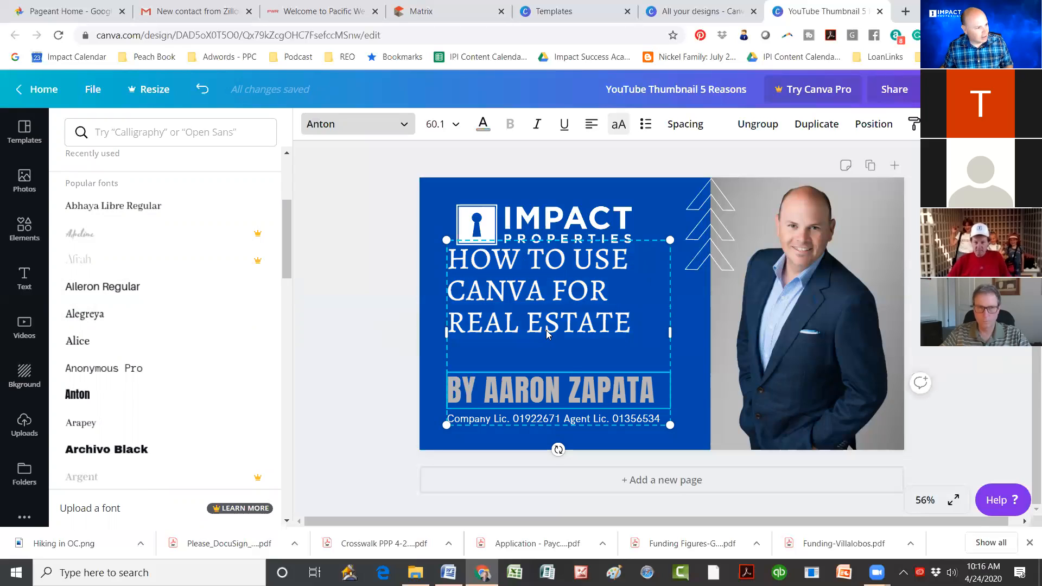
key(ctrl+z)
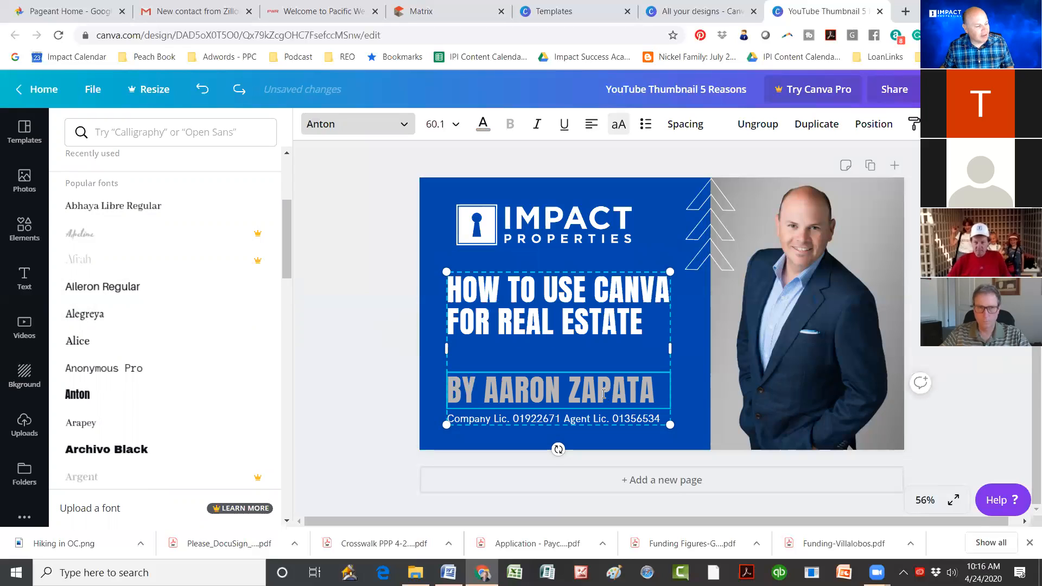
Step: Set the byline under the headline to the Cardo font at size 42
click(406, 126)
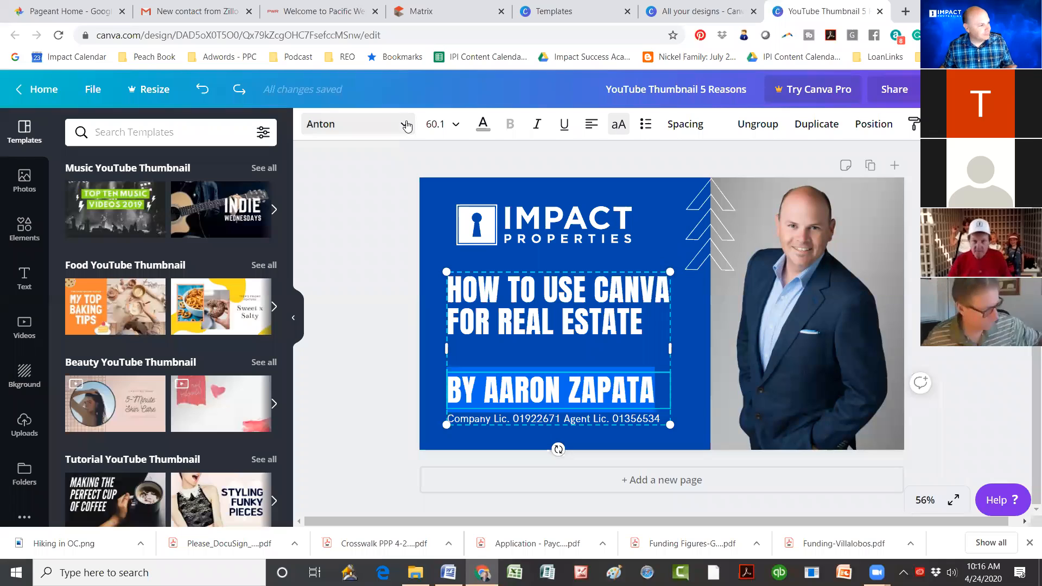
click(406, 126)
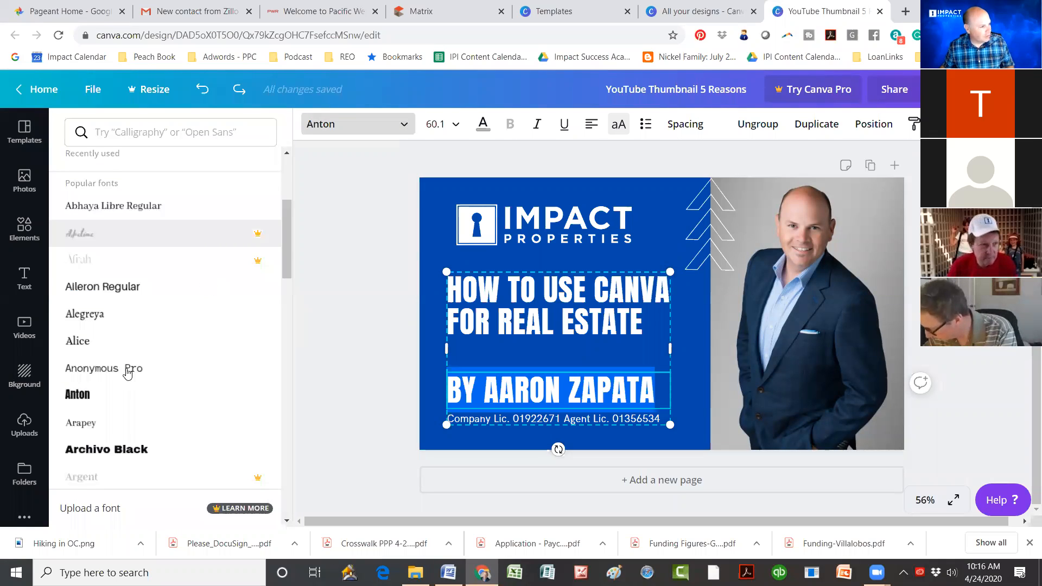
scroll(130, 369, down, 5)
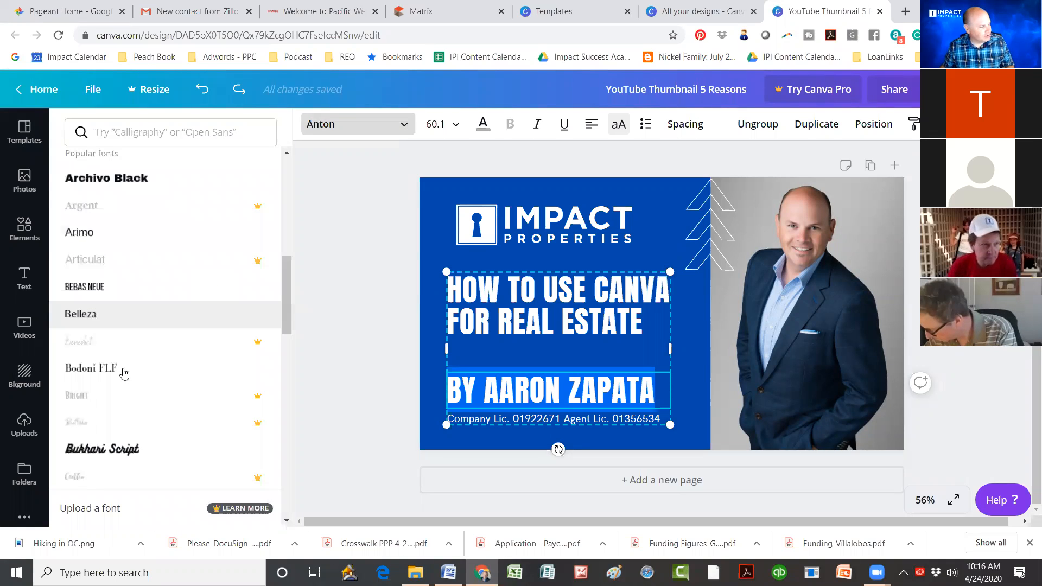
scroll(115, 405, down, 3)
click(113, 403)
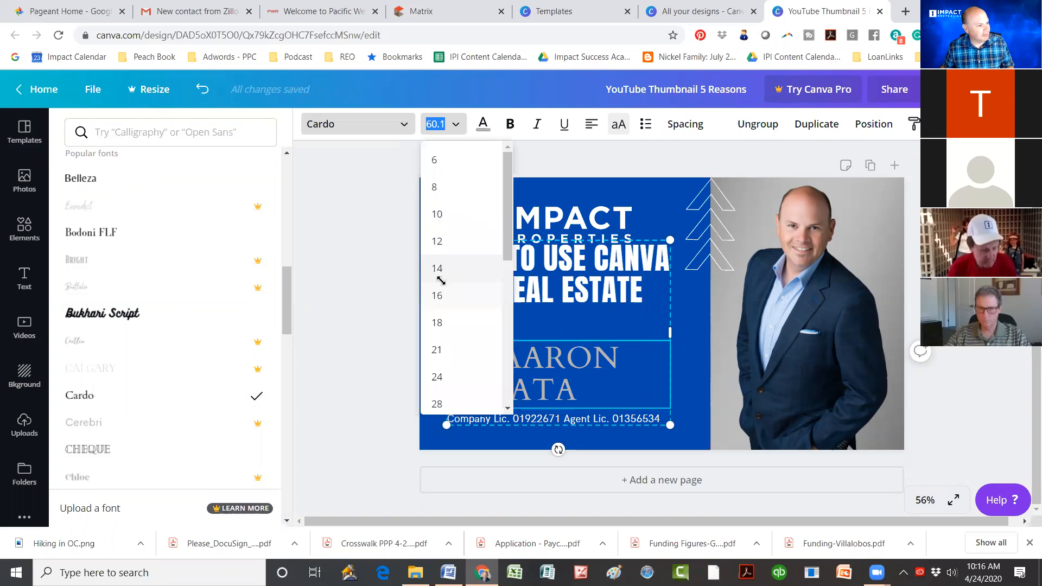
scroll(441, 281, down, 5)
click(437, 279)
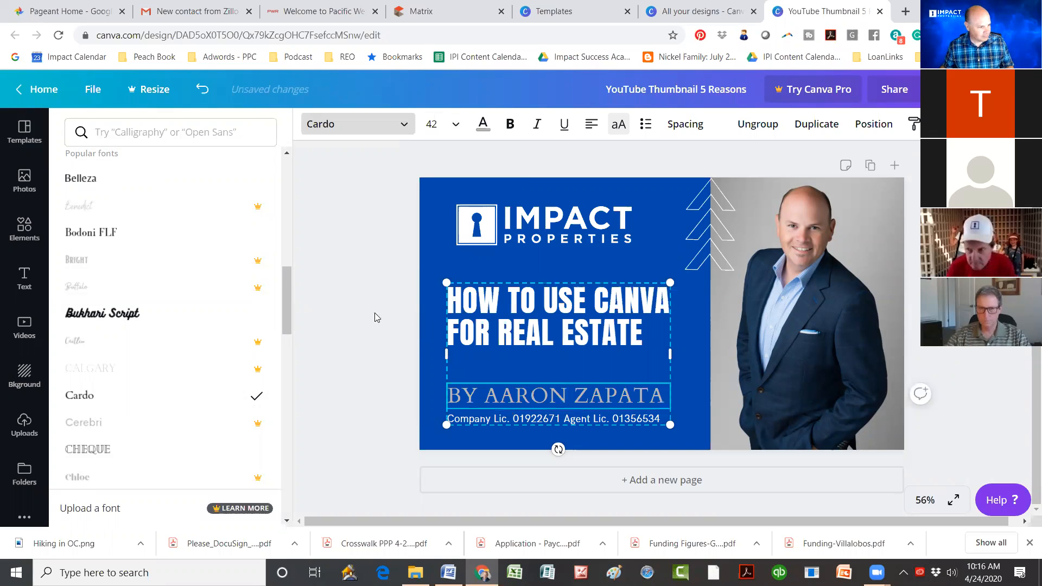
click(375, 314)
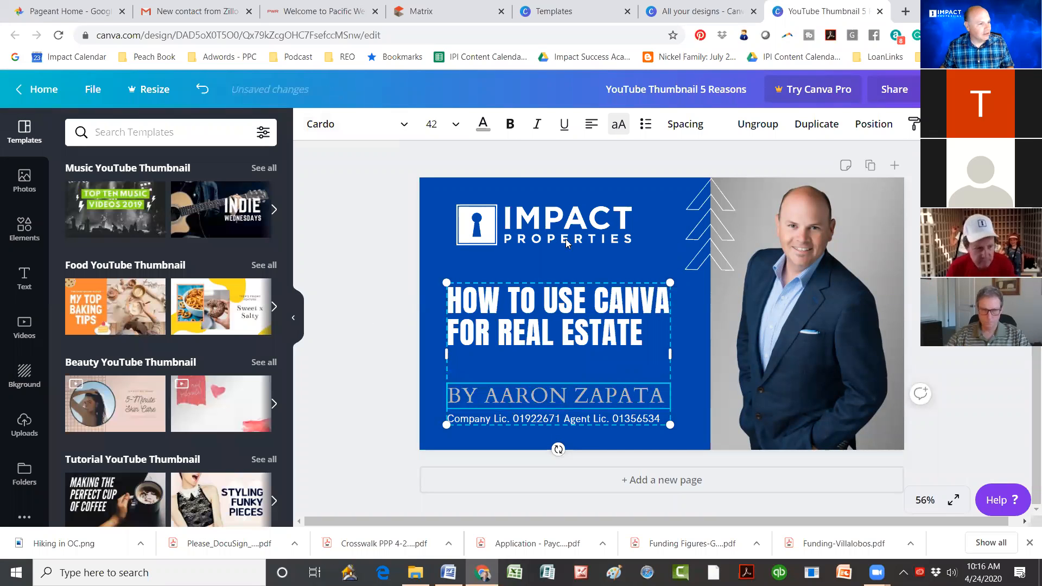
Step: Nudge the IMPACT PROPERTIES logo slightly right, then select the agent's headshot photo
drag(566, 241, 581, 237)
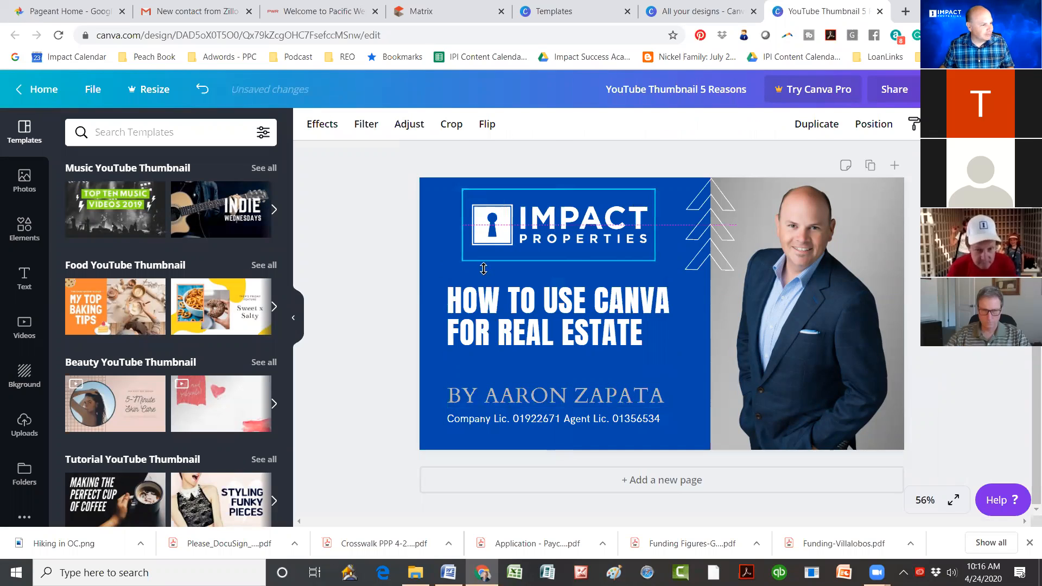
click(835, 306)
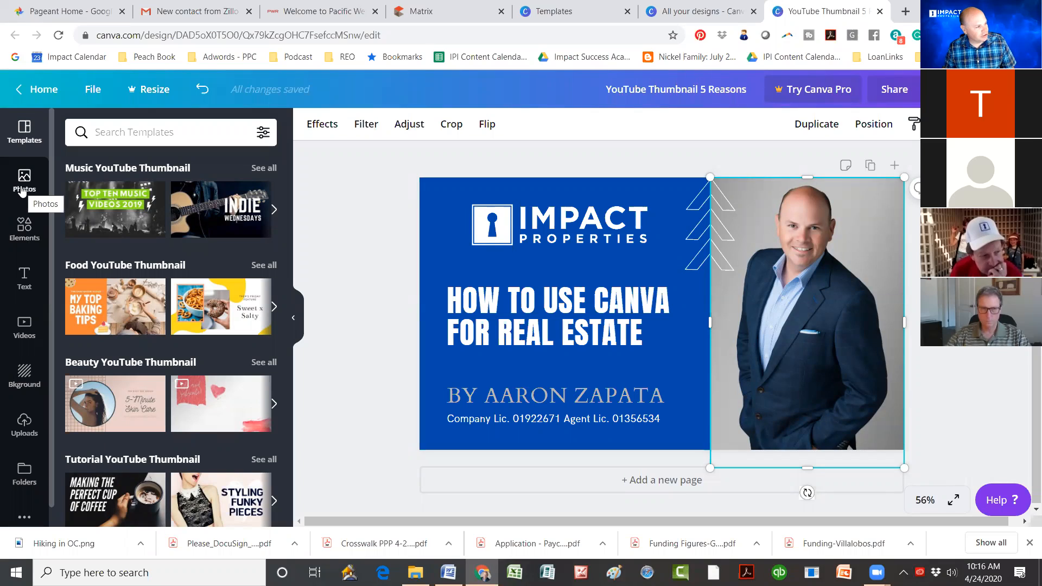
Step: Browse the Elements library categories and start a search for icons and shapes
click(25, 232)
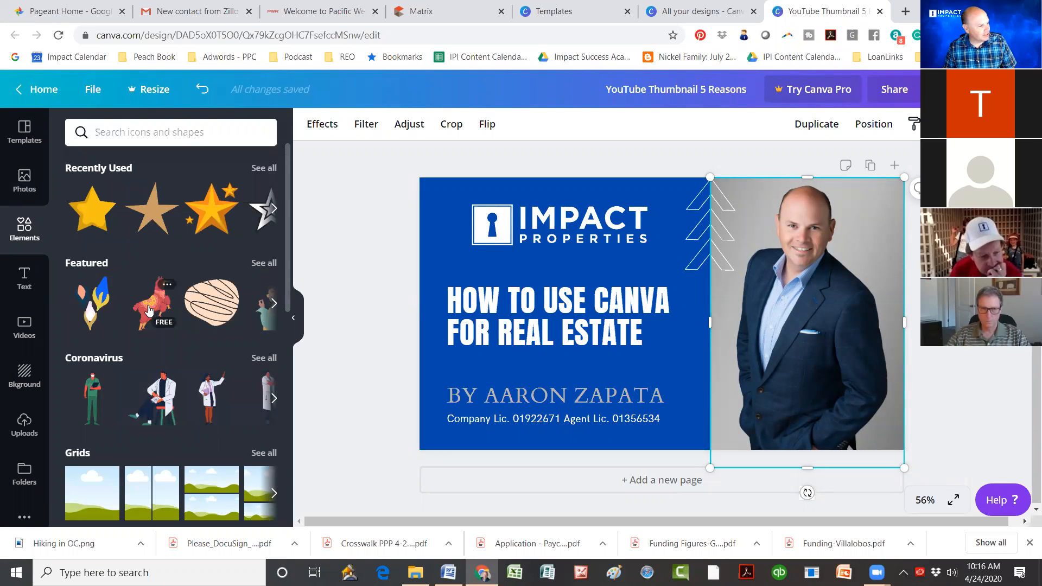
scroll(179, 296, down, 3)
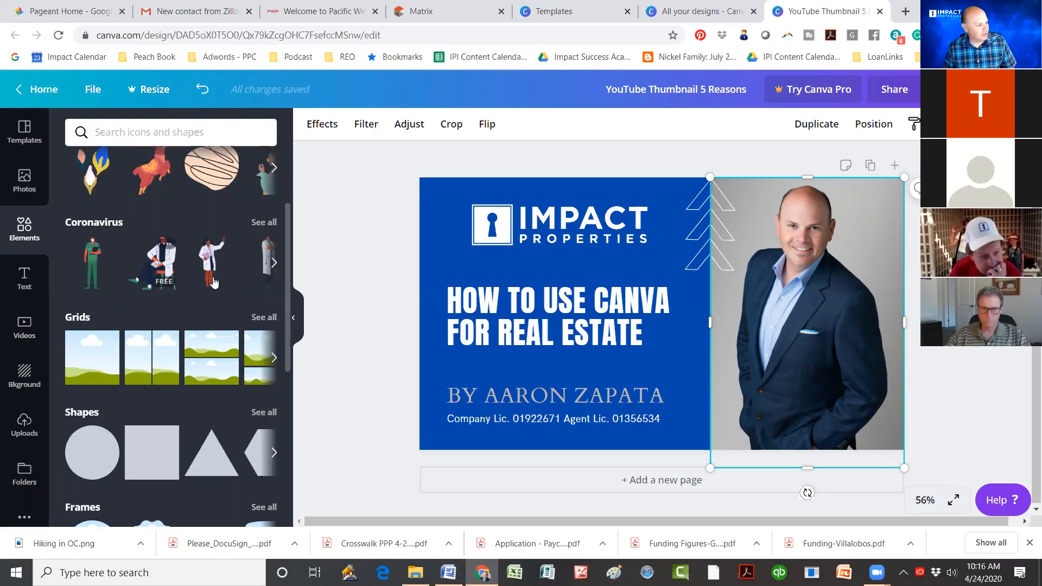
scroll(213, 281, down, 2)
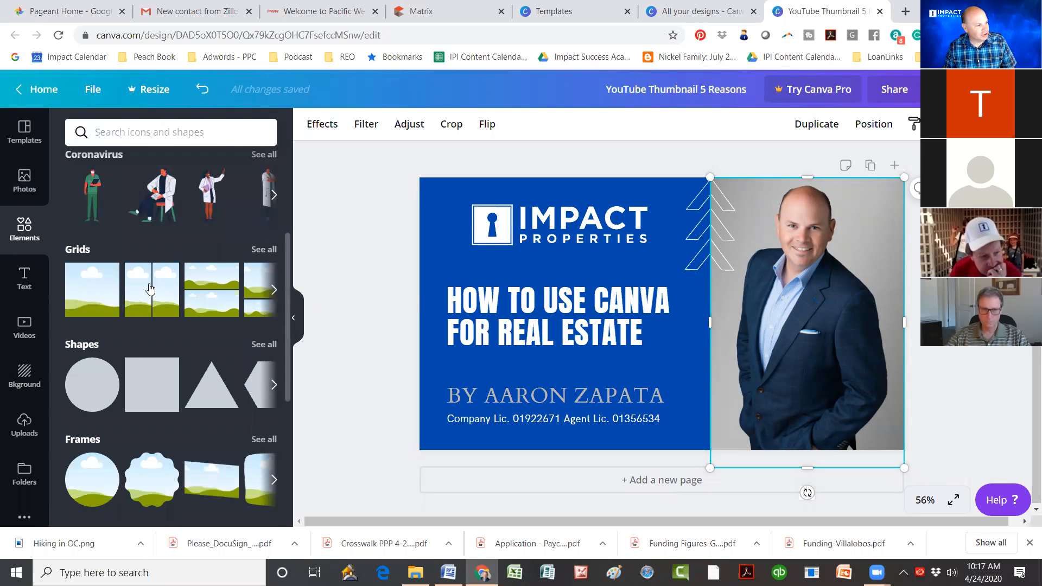
scroll(160, 326, down, 1)
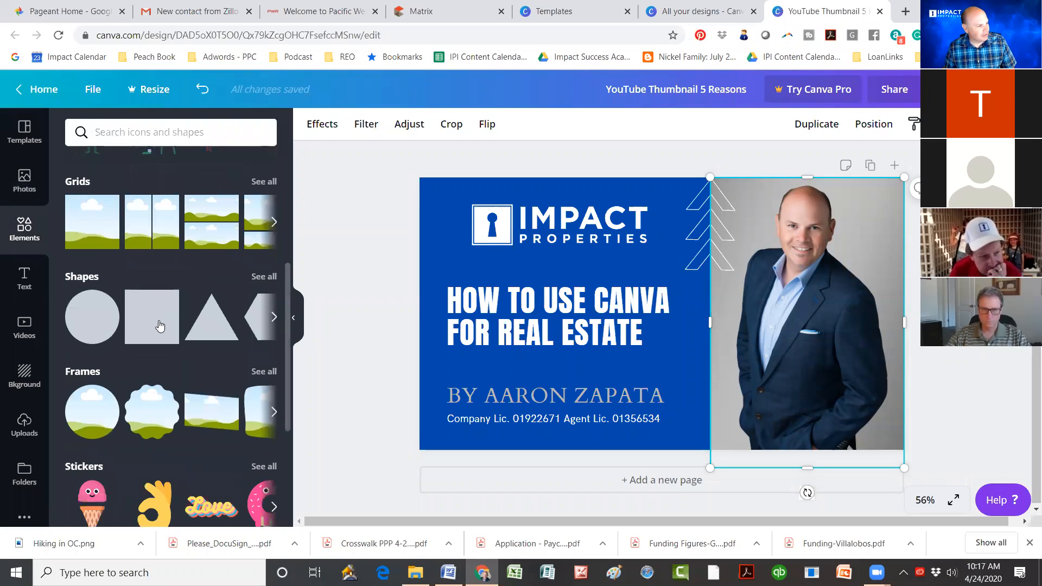
scroll(148, 279, down, 1)
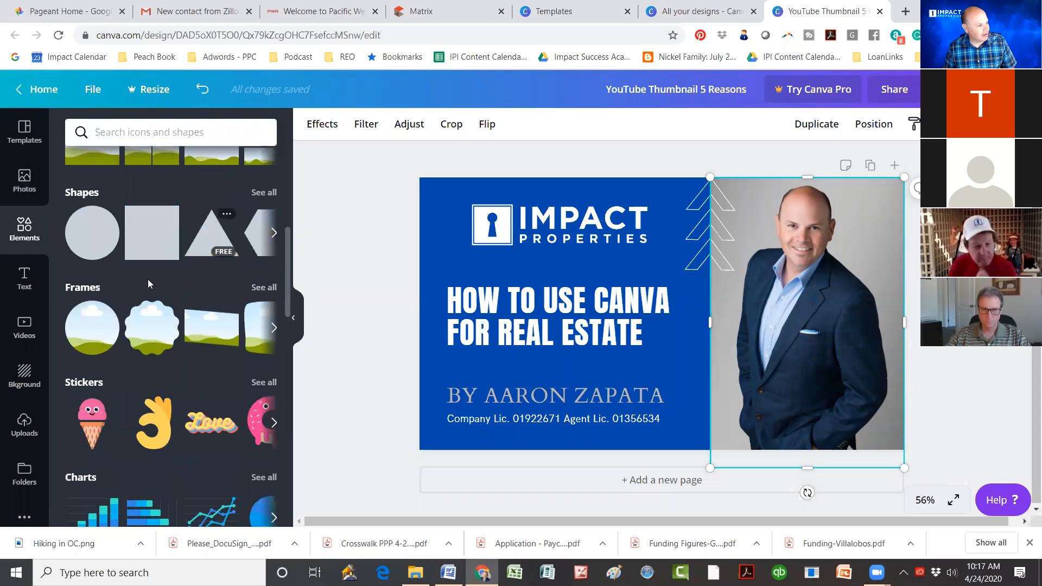
scroll(148, 279, down, 1)
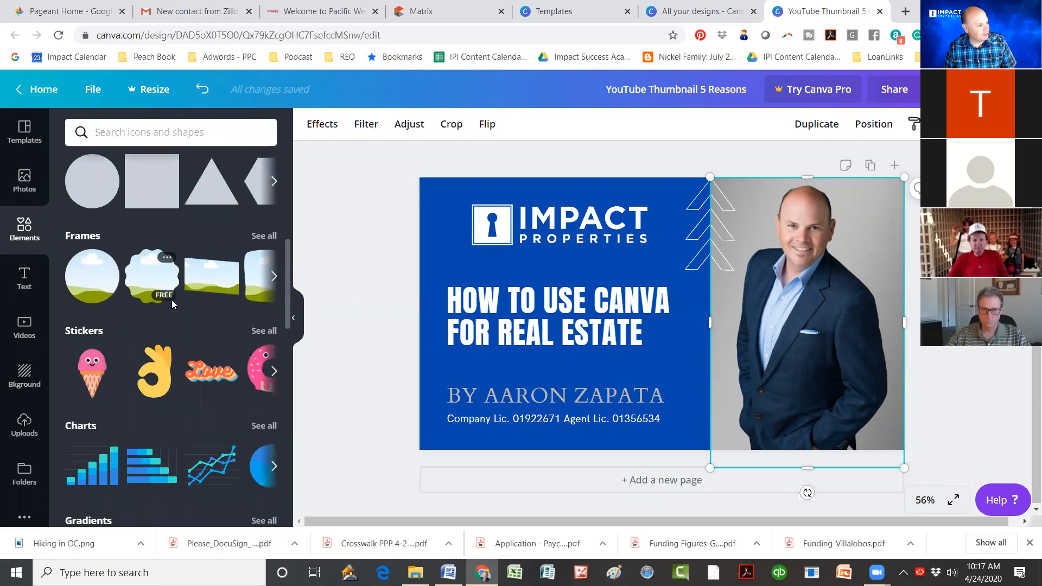
scroll(131, 330, down, 2)
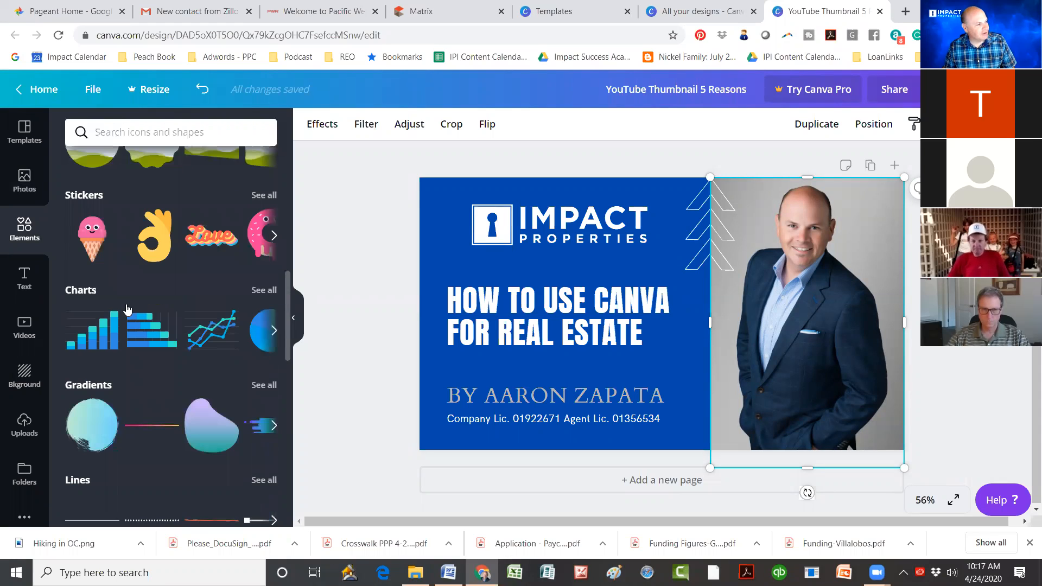
scroll(146, 280, up, 2)
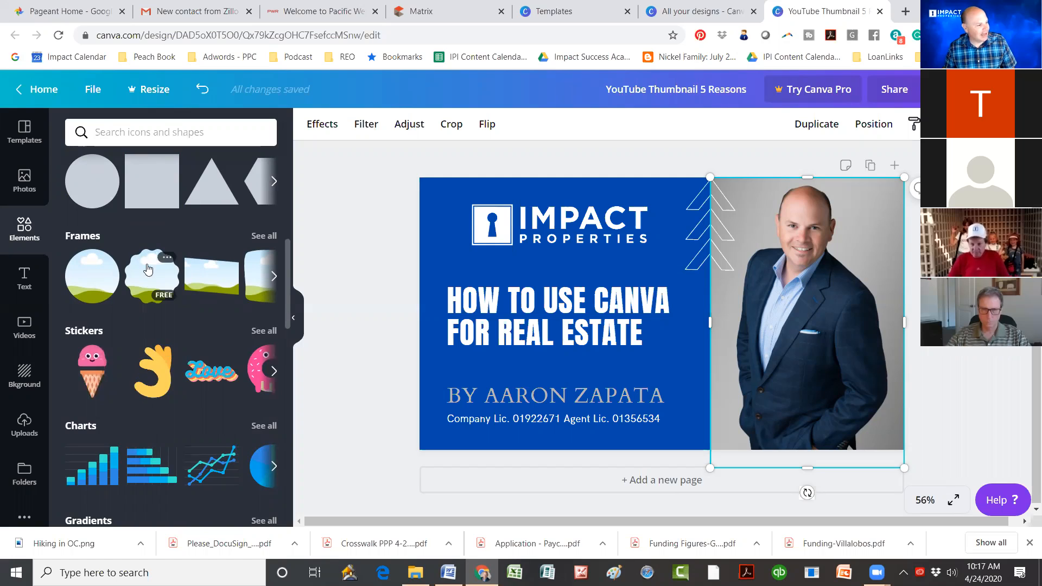
scroll(136, 266, down, 6)
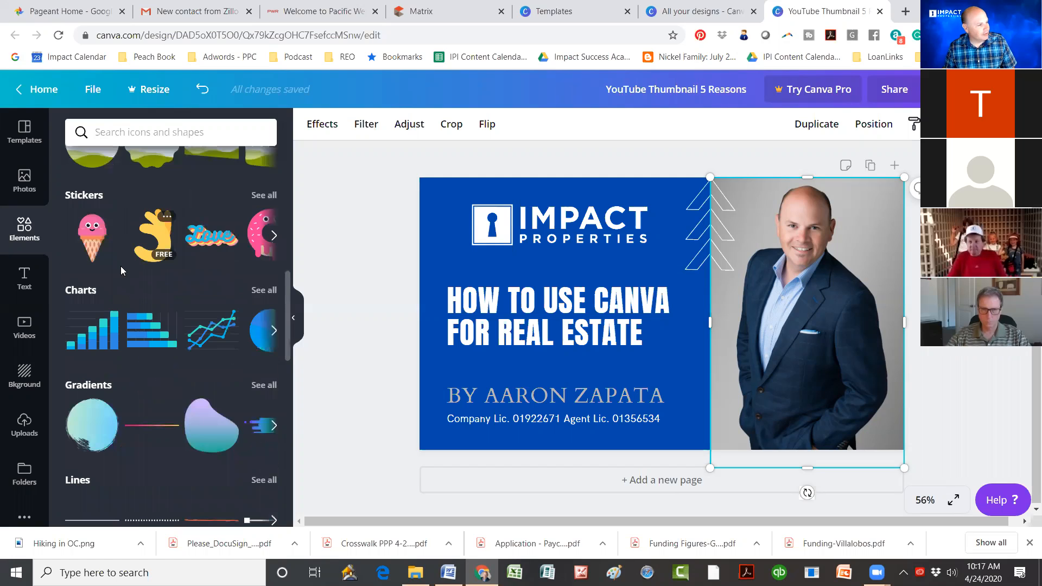
scroll(135, 245, down, 3)
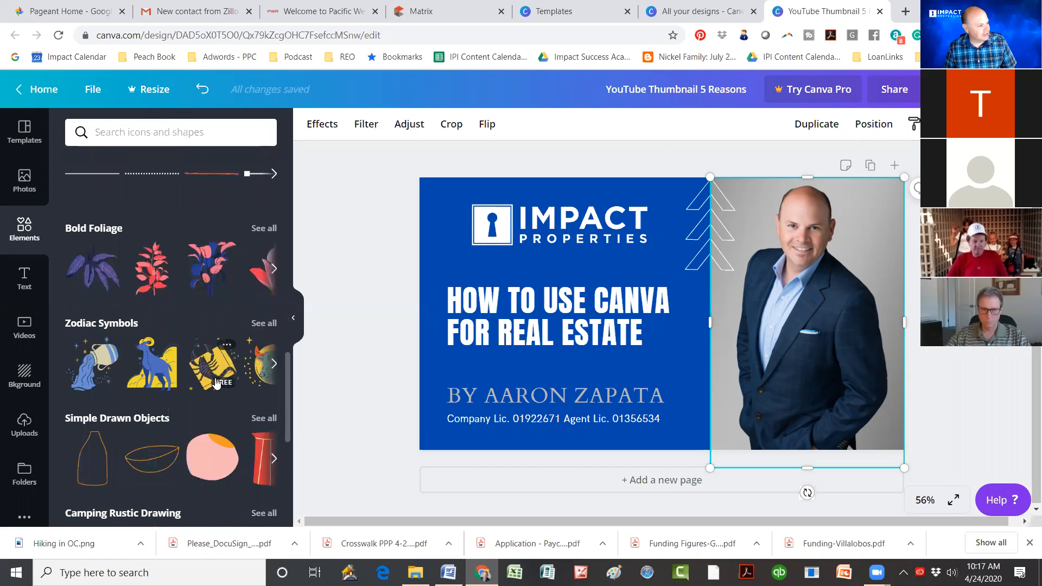
scroll(135, 216, down, 4)
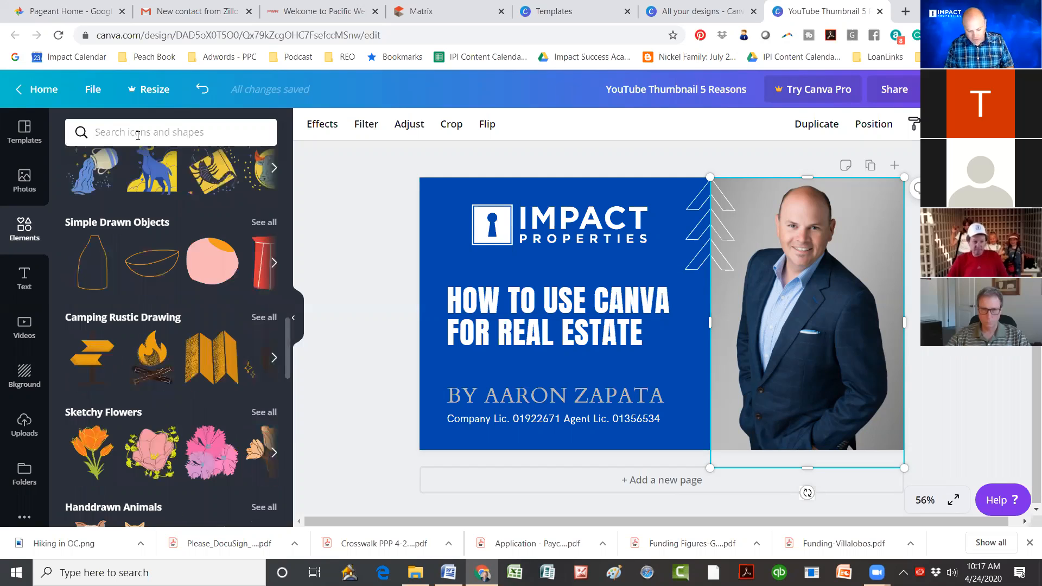
click(138, 135)
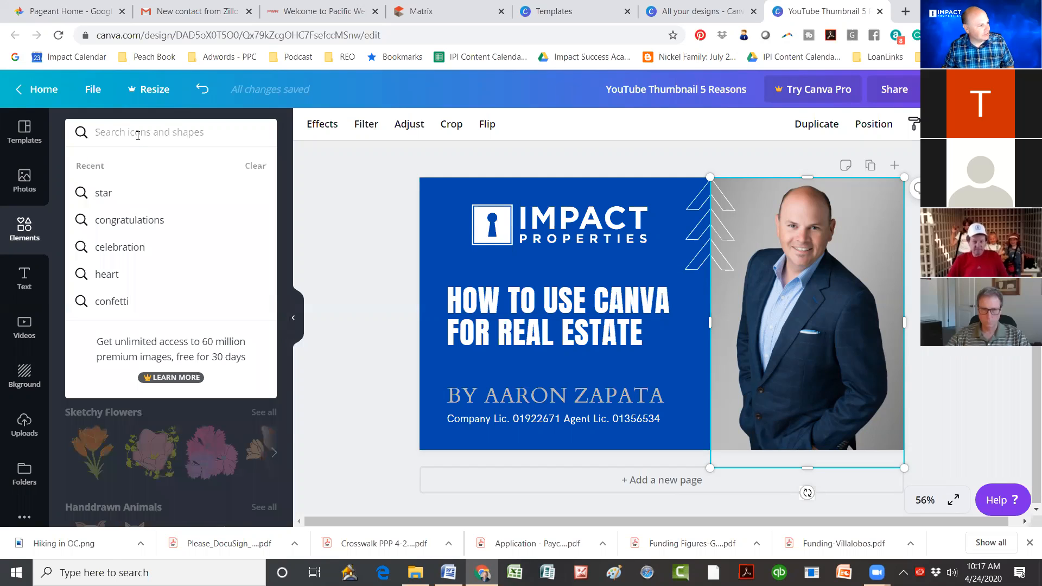
Step: Add the 'love, peace, and joy' text combination and move it onto the photo's upper right
click(23, 287)
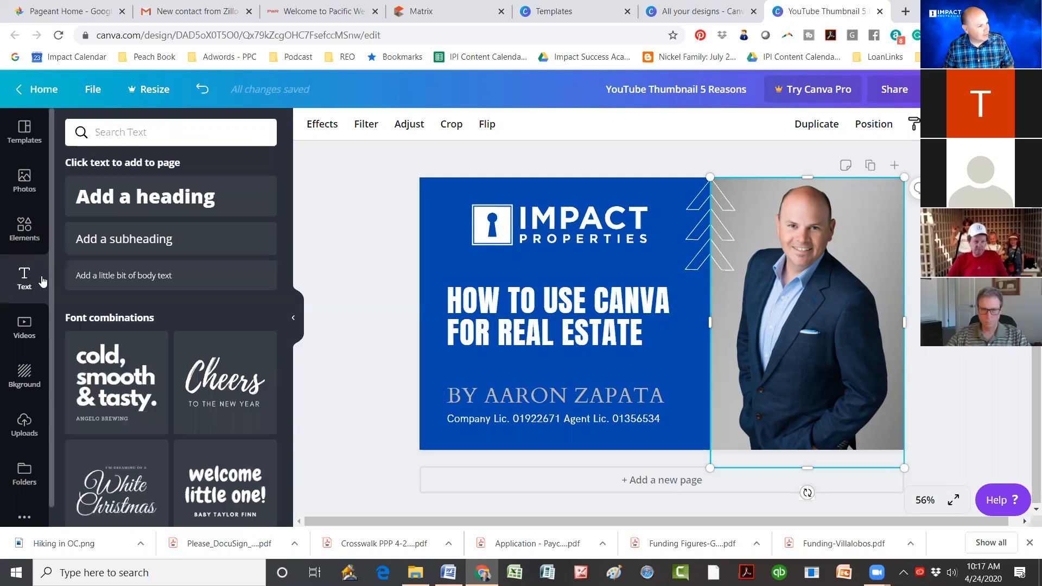
scroll(189, 398, down, 3)
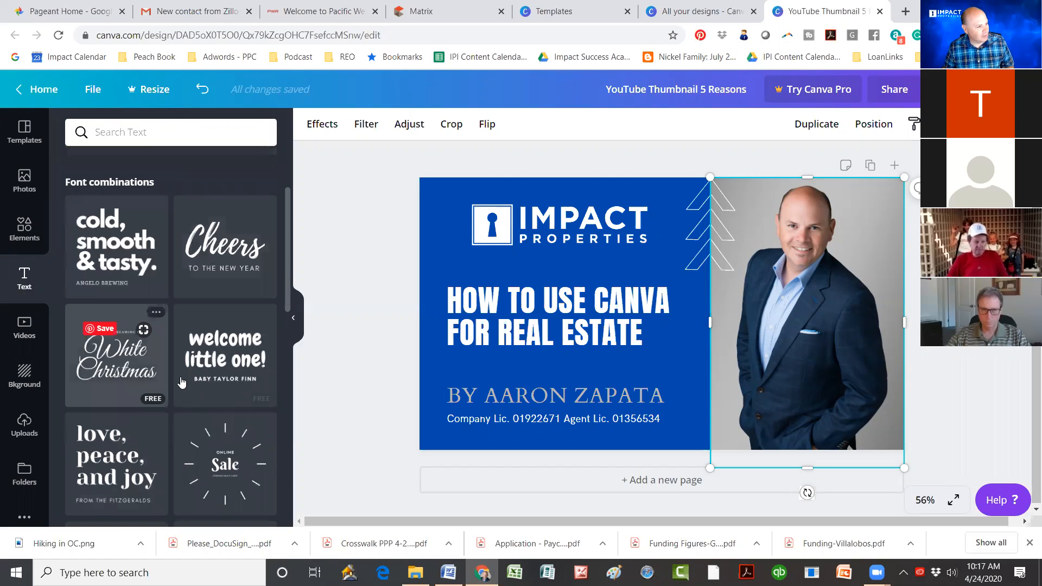
scroll(130, 343, down, 3)
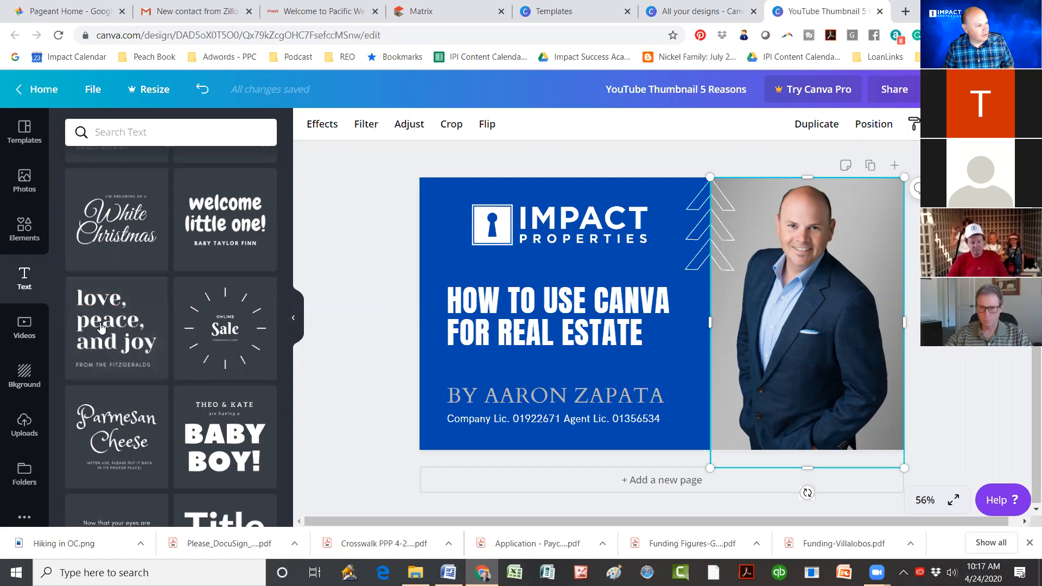
click(88, 325)
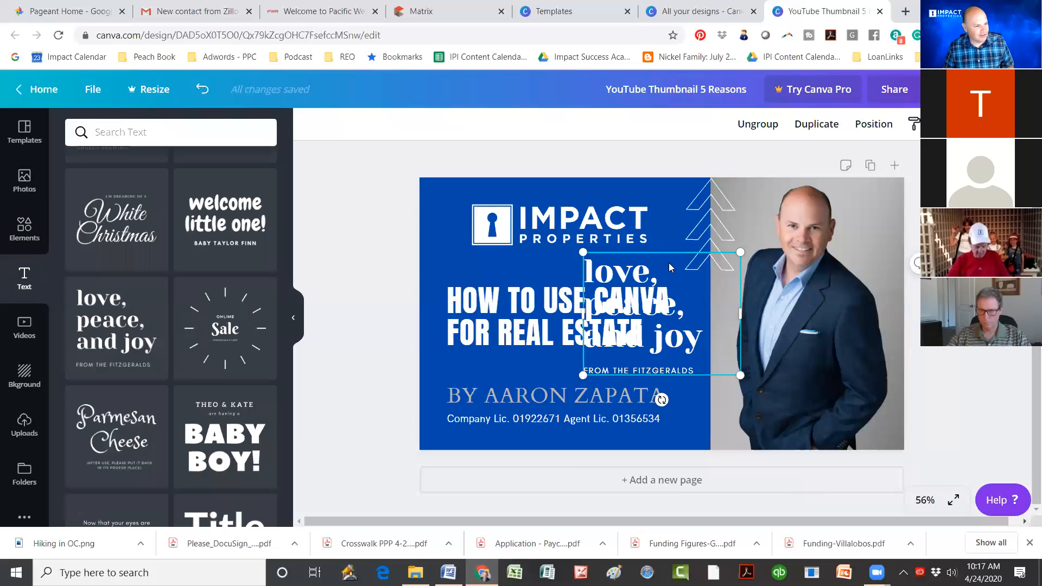
drag(669, 263, 893, 203)
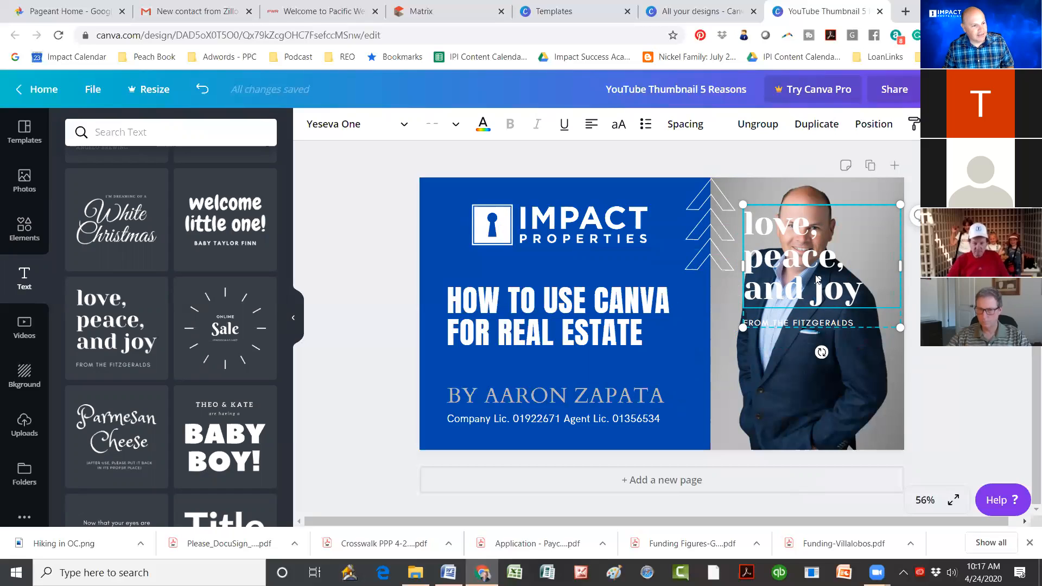
Step: Overwrite the quote text as a test, then delete its heading and subtitle
click(829, 322)
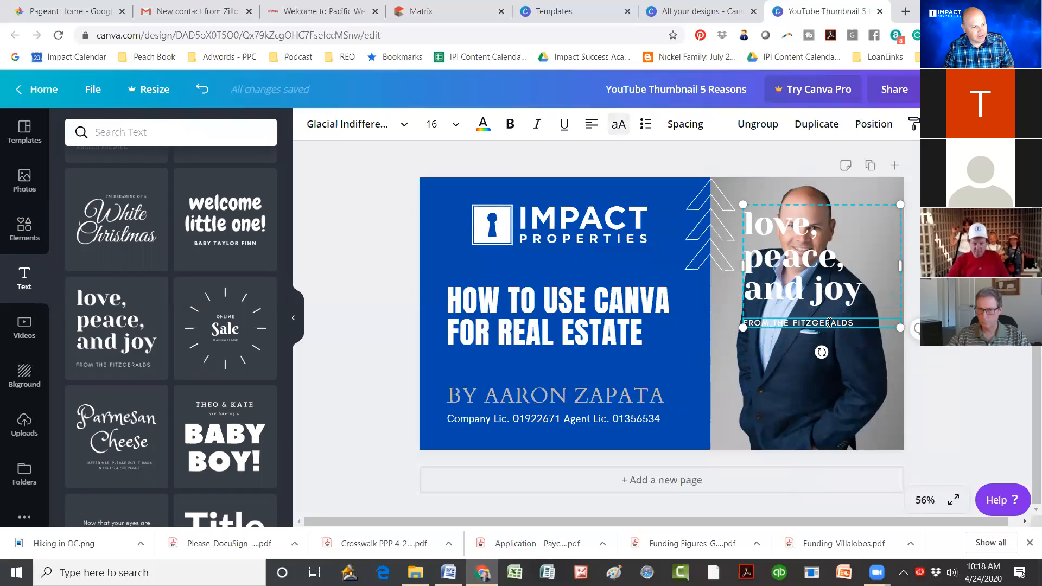
click(828, 322)
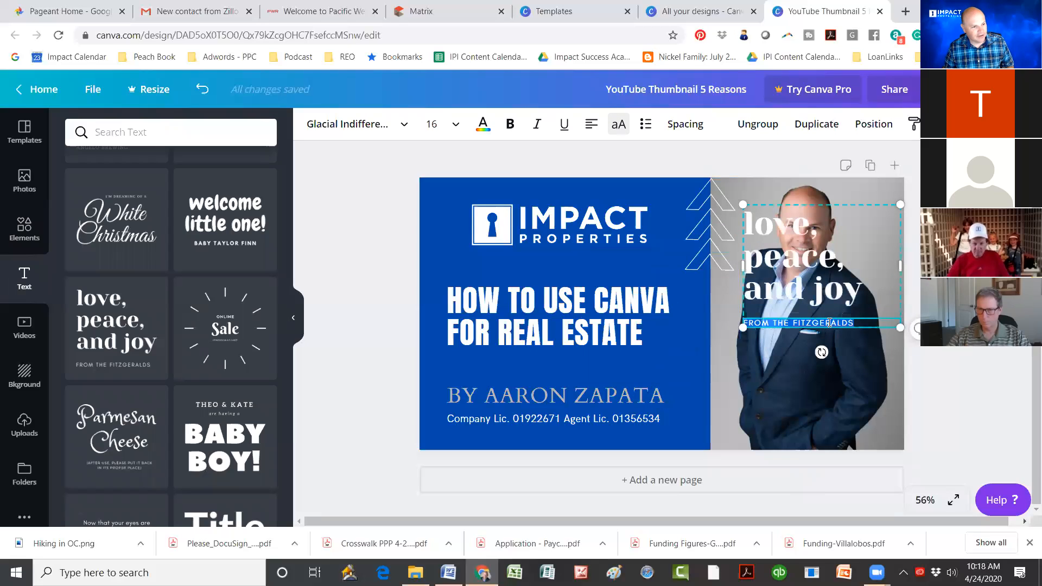
triple_click(823, 287)
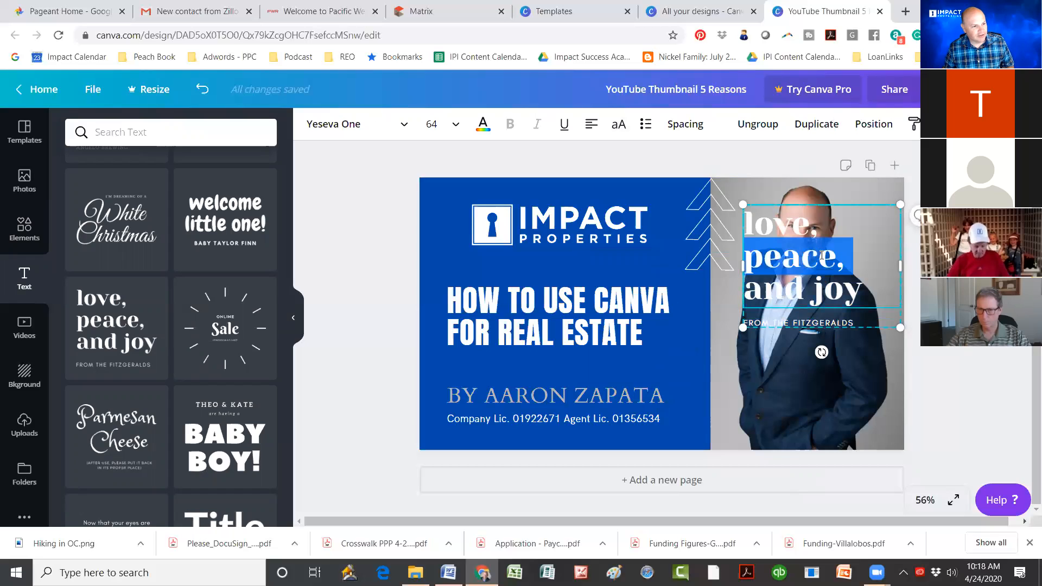
click(863, 288)
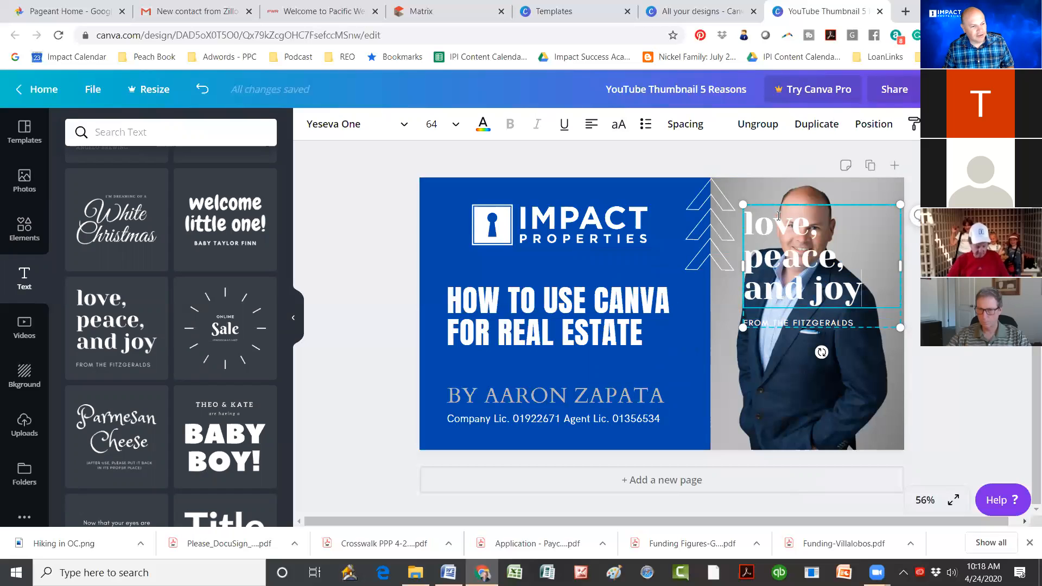
key(ctrl+a)
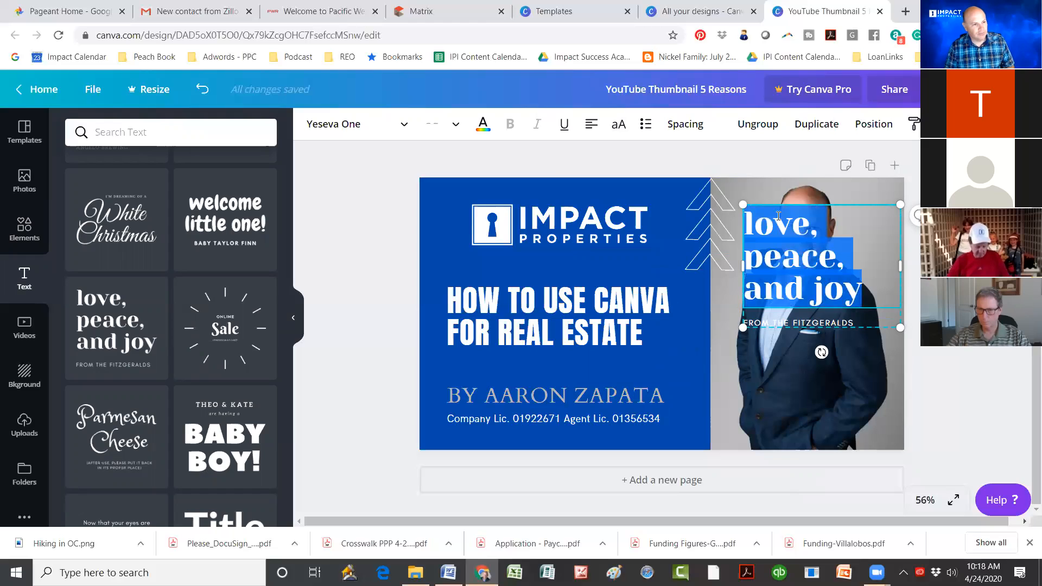
text(ltjal;jdlaj)
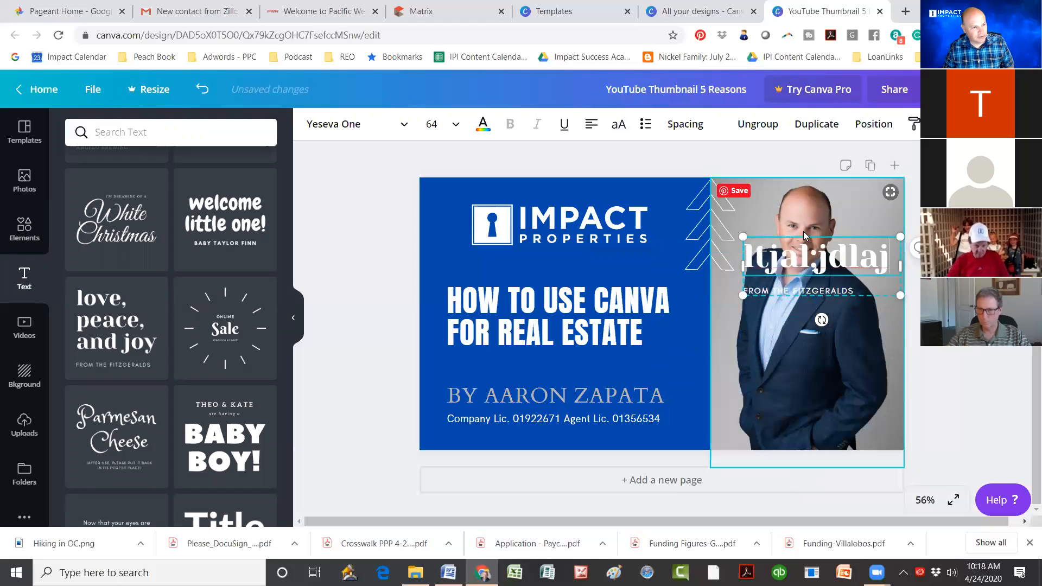
click(842, 253)
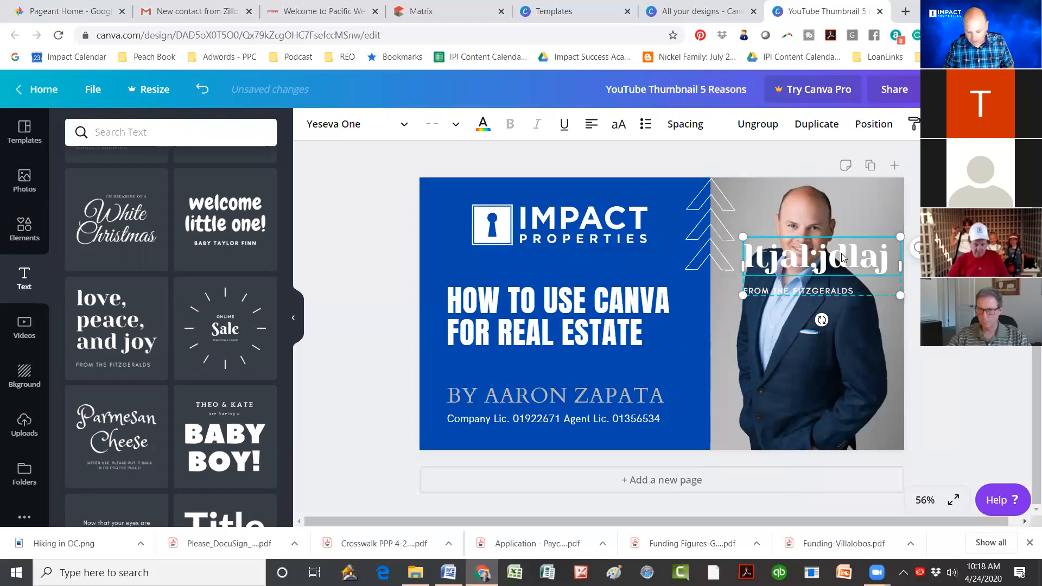
key(Delete)
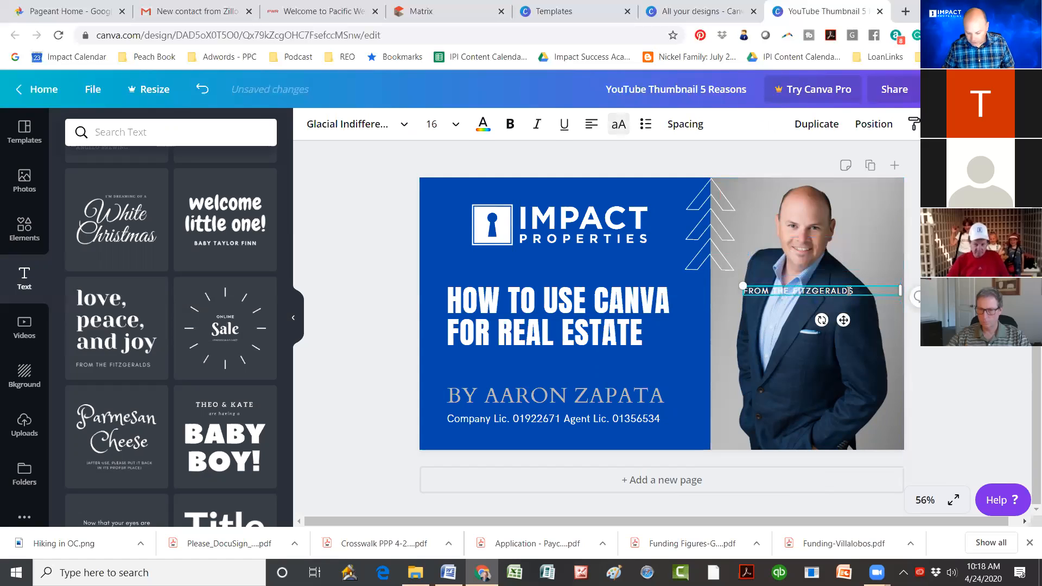
click(891, 290)
key(BackSpace)
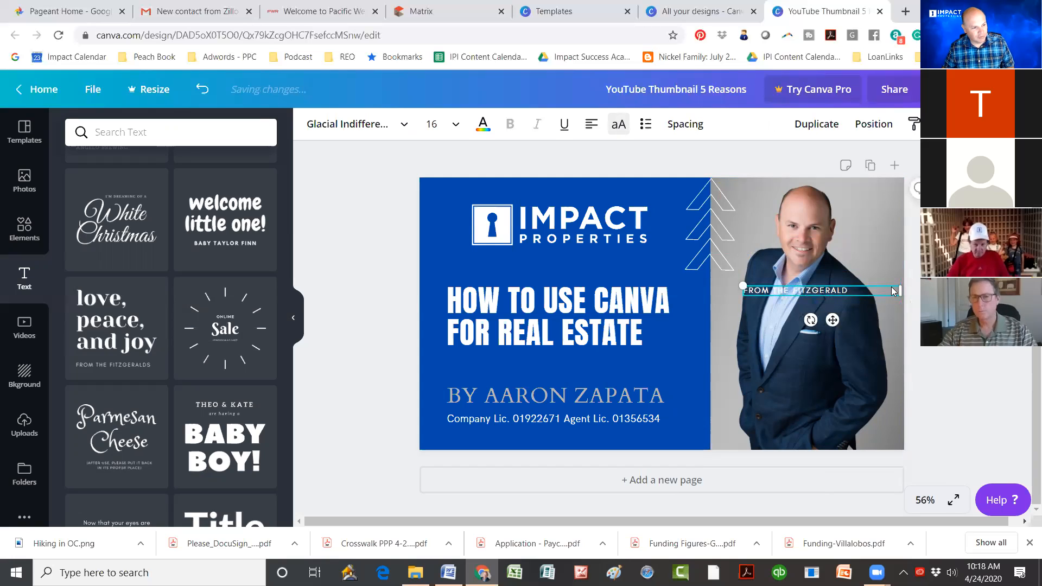
key(Delete)
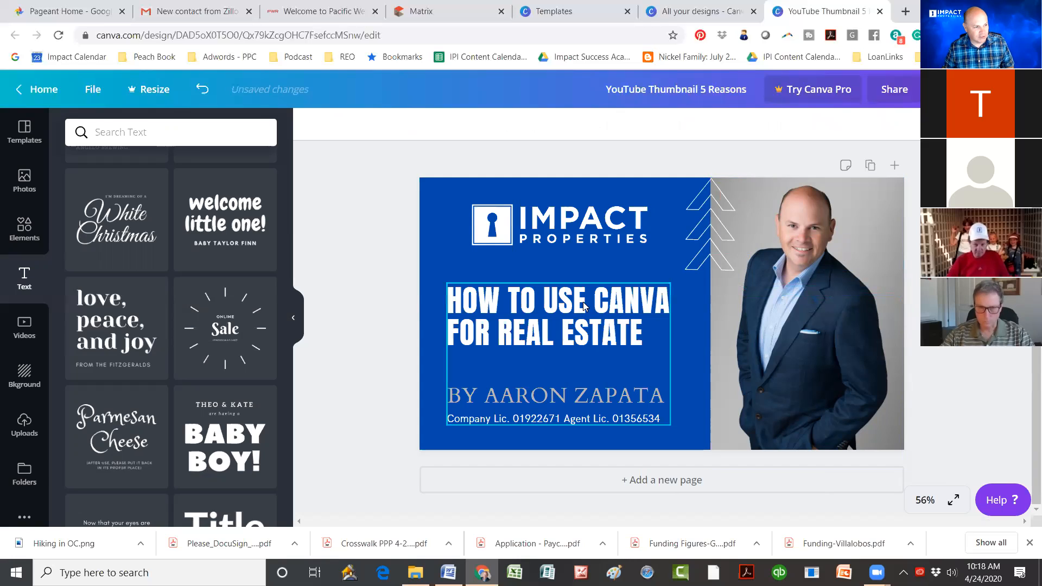
Step: Align the IMPACT Properties logo with the headline's left edge
click(518, 236)
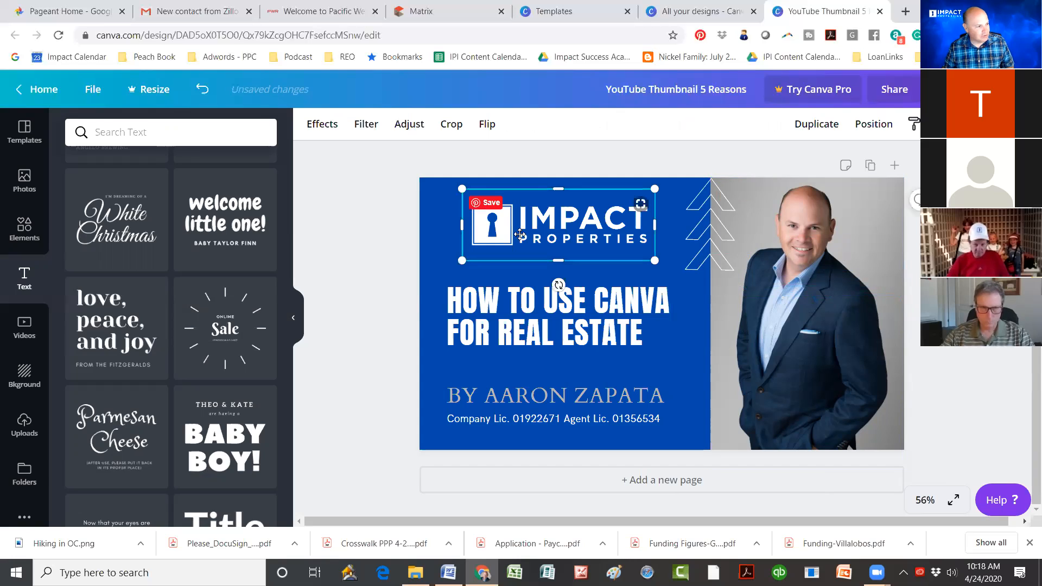
drag(520, 235, 506, 235)
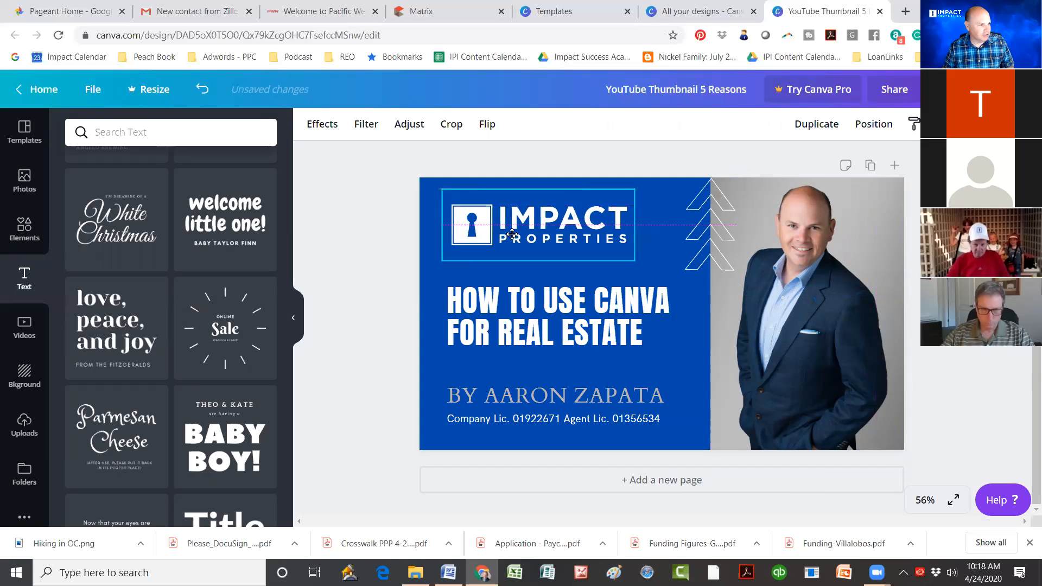
click(353, 301)
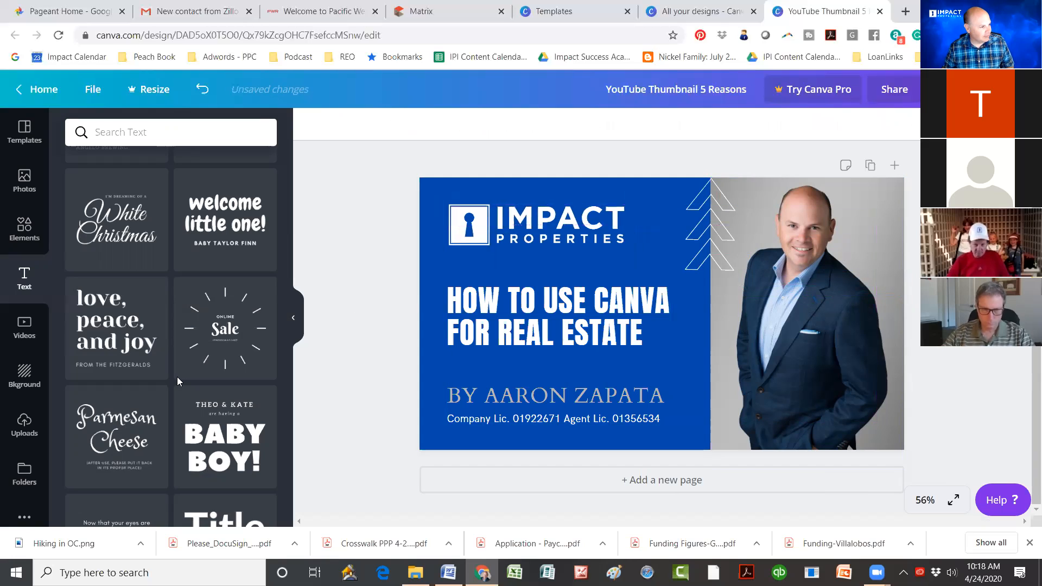
Step: Check the Background options, then show the previously uploaded images
scroll(210, 341, down, 5)
scroll(120, 375, down, 5)
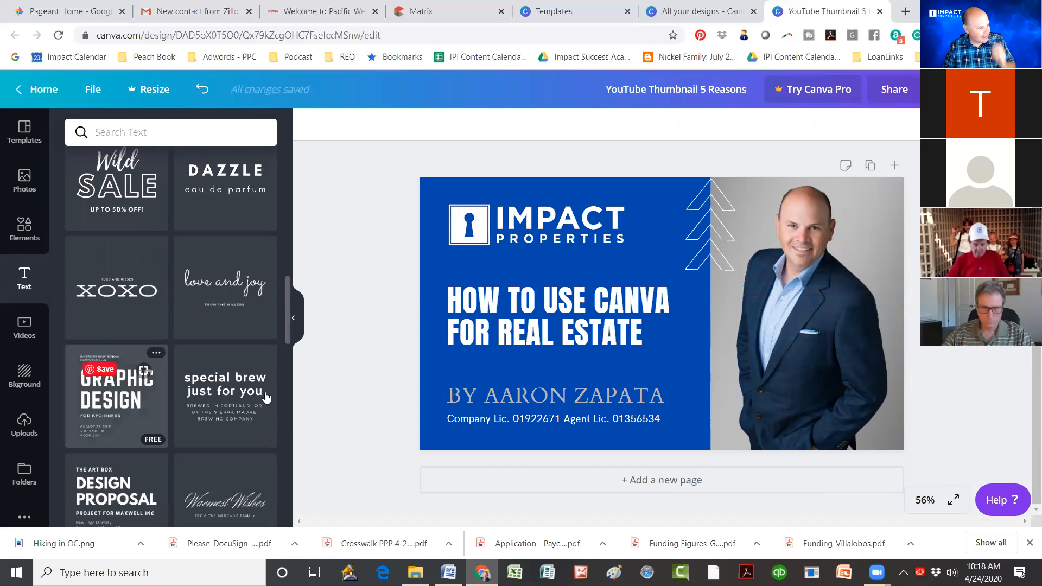
scroll(130, 385, down, 3)
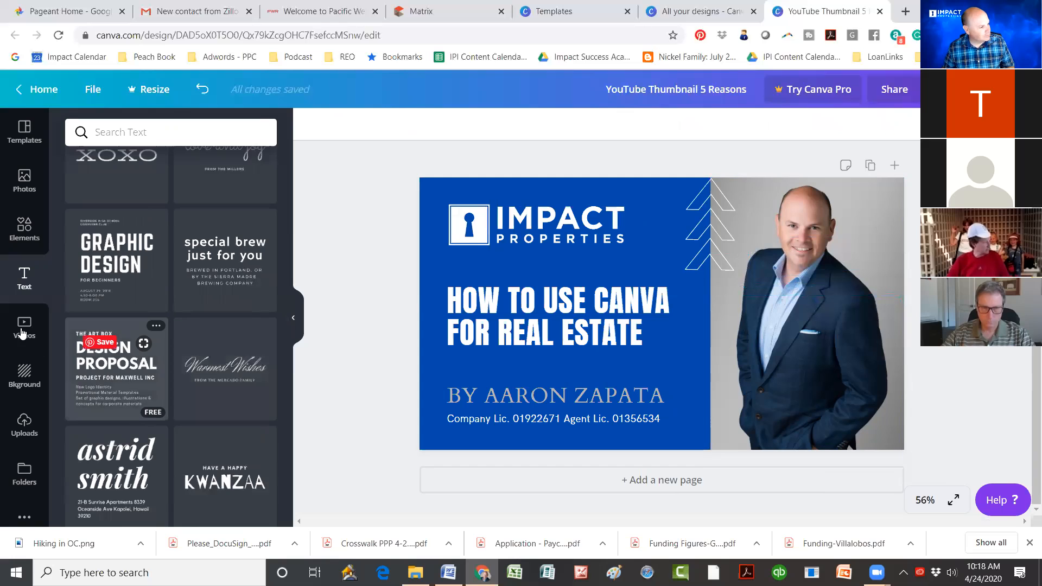
scroll(59, 386, down, 1)
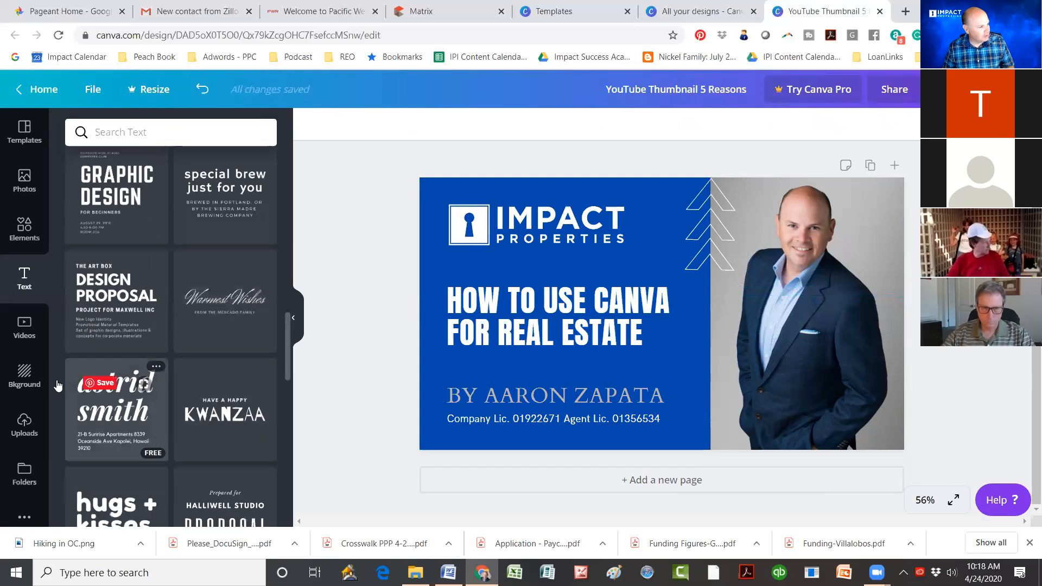
click(25, 375)
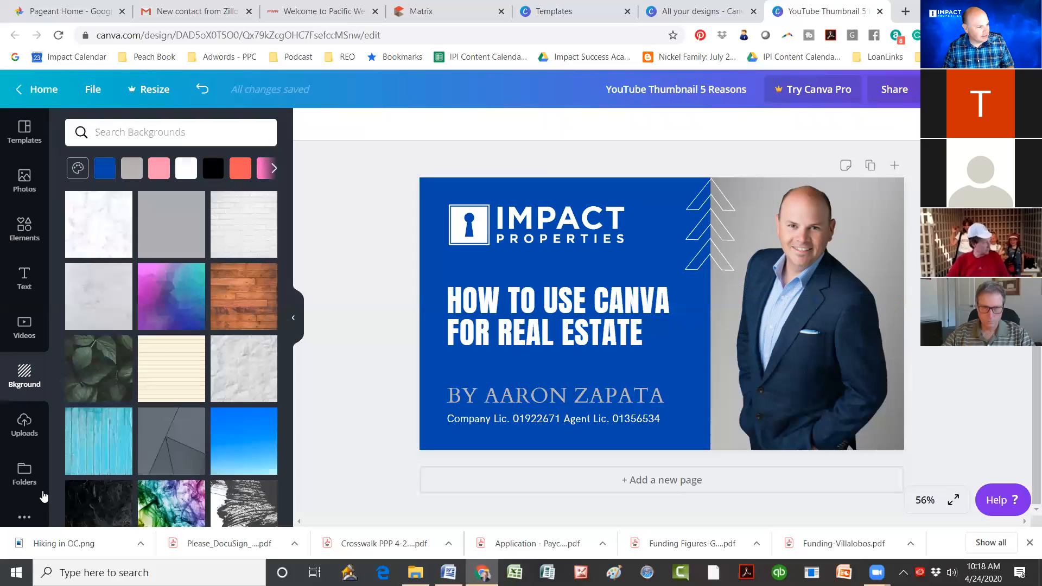
click(23, 433)
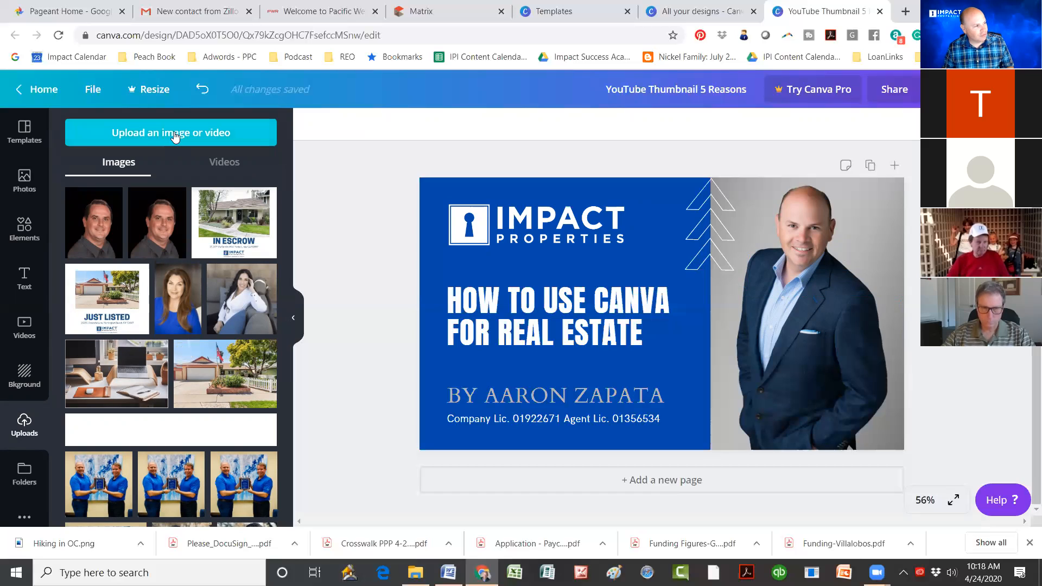
Step: Upload IMG_6510 from the Pictures > Grand Opening folder
click(175, 137)
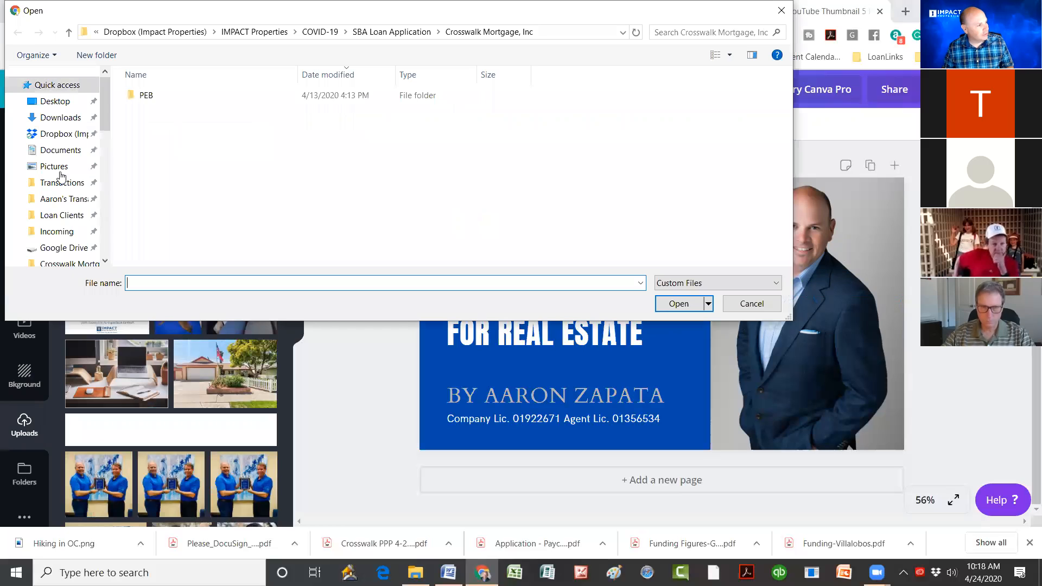
click(71, 167)
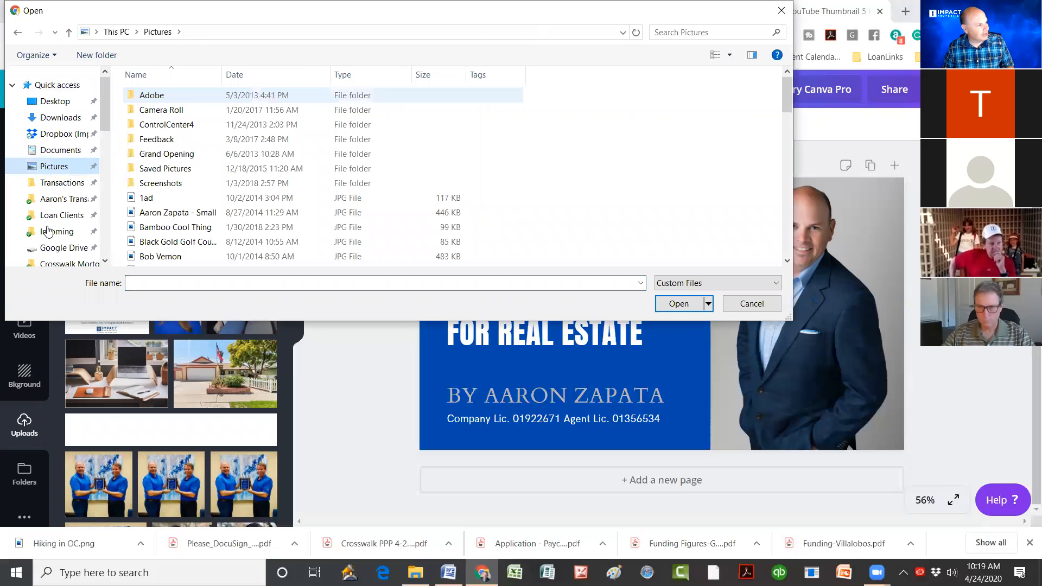
double_click(129, 154)
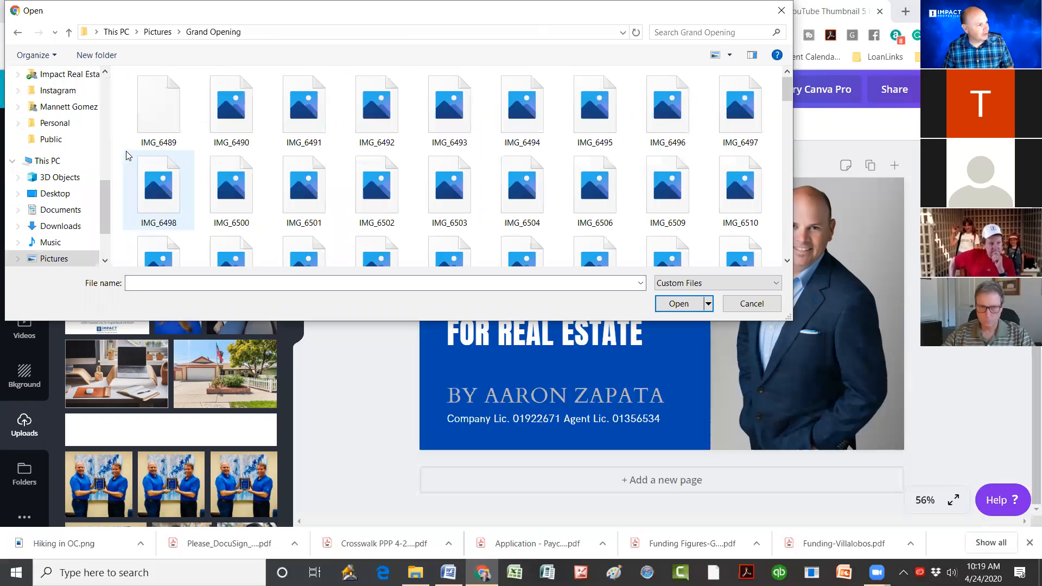
scroll(567, 123, down, 1)
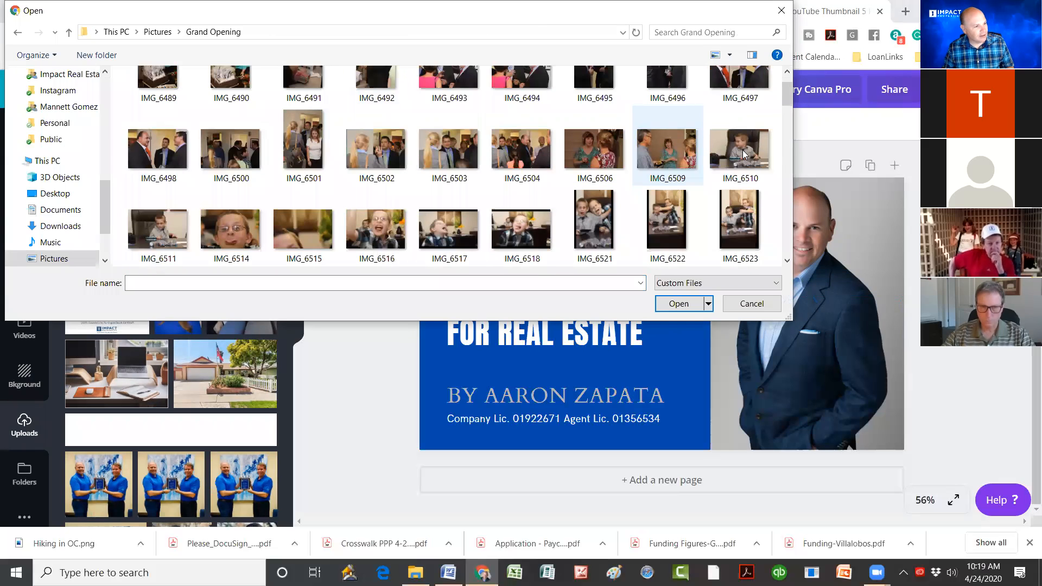
click(722, 163)
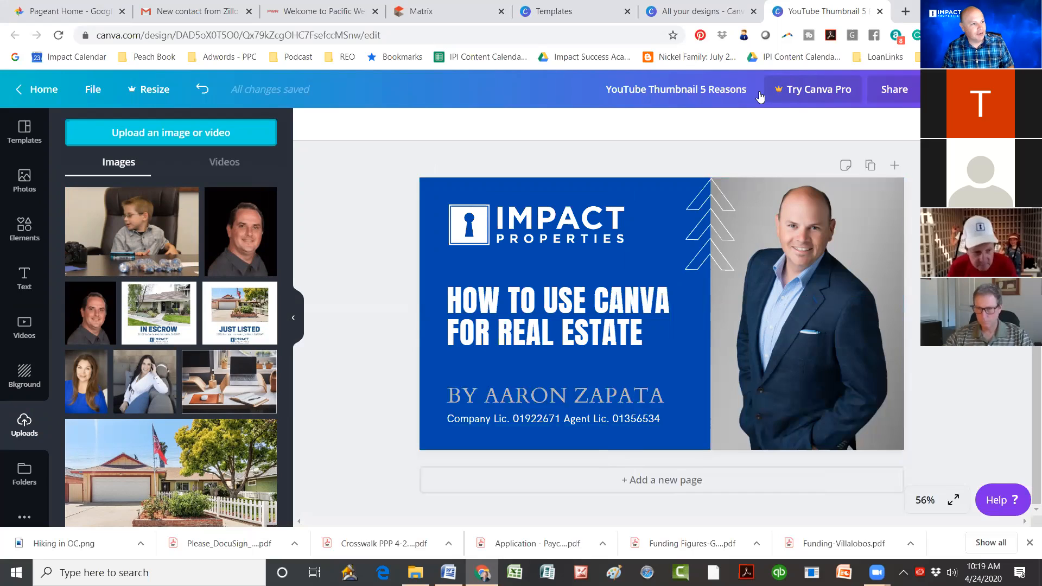
Step: Replace '5 Reasons' in the design title with 'Canva and Real Estate', fixing typos
click(710, 91)
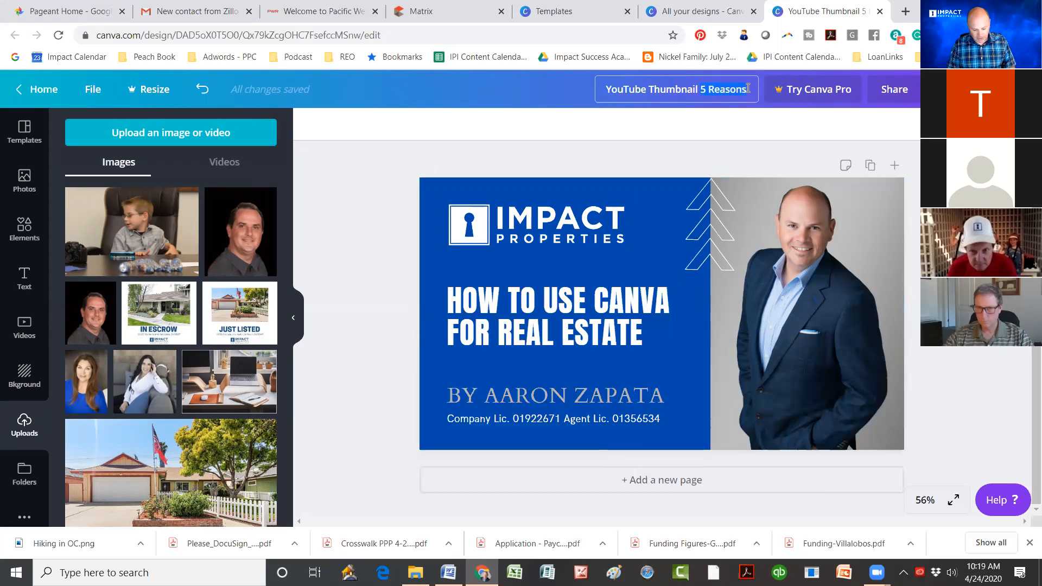
text(Canva a)
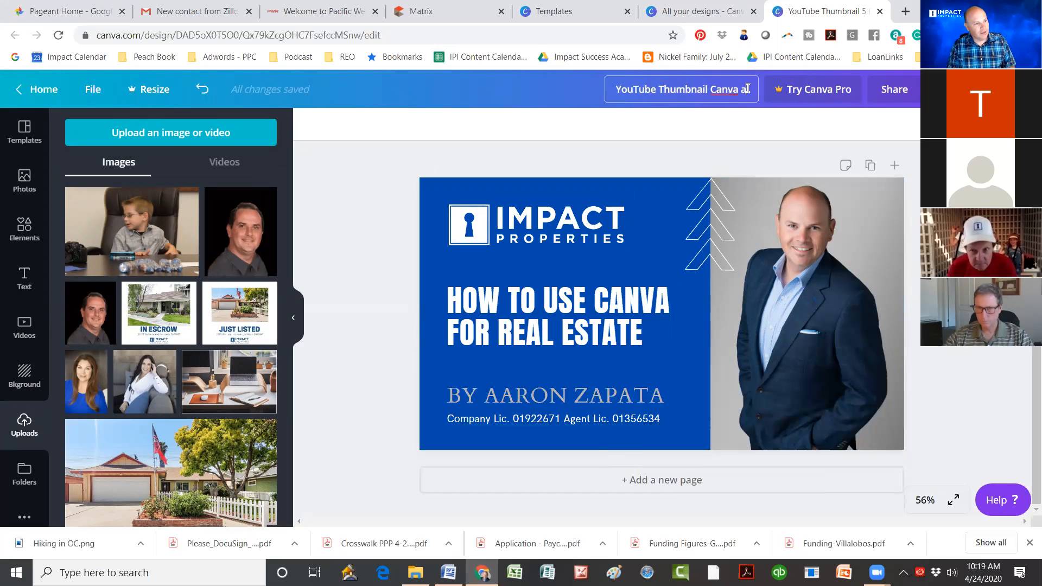
text(nd REa)
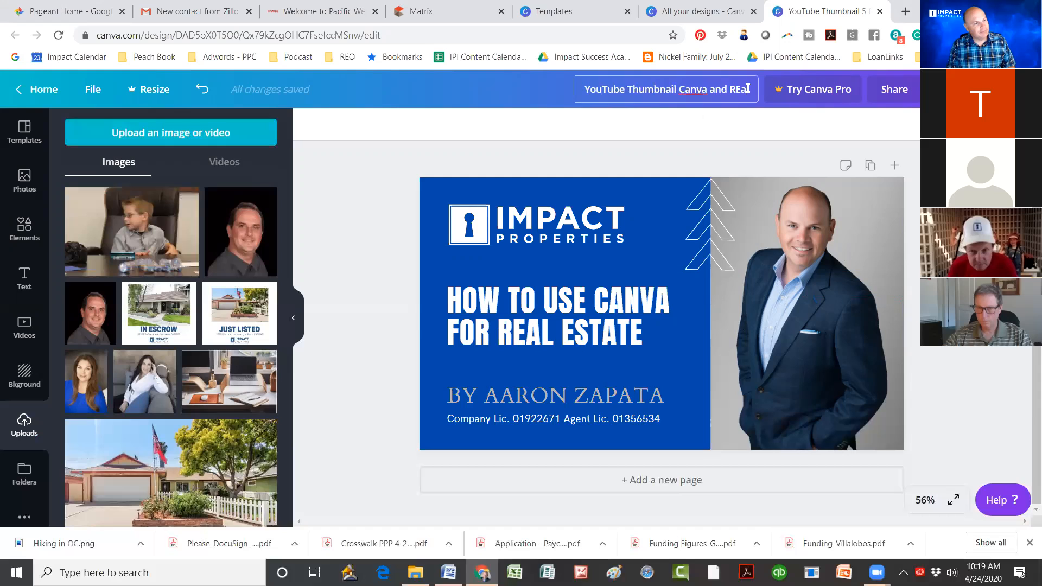
key(BackSpace)
key(BackSpace)
key(BackSpace)
text(ea)
key(BackSpace)
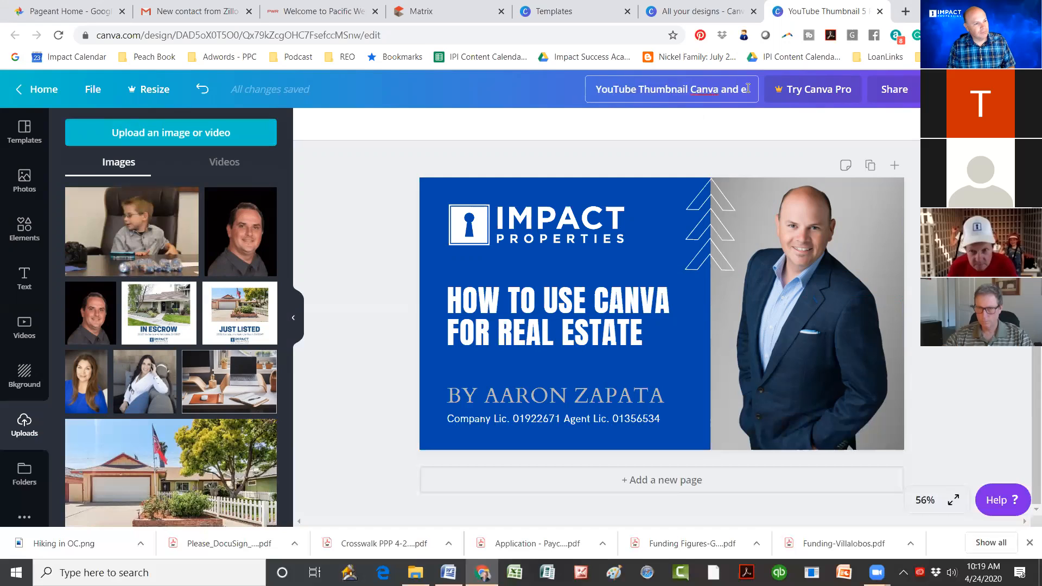
key(BackSpace)
text(Real Est)
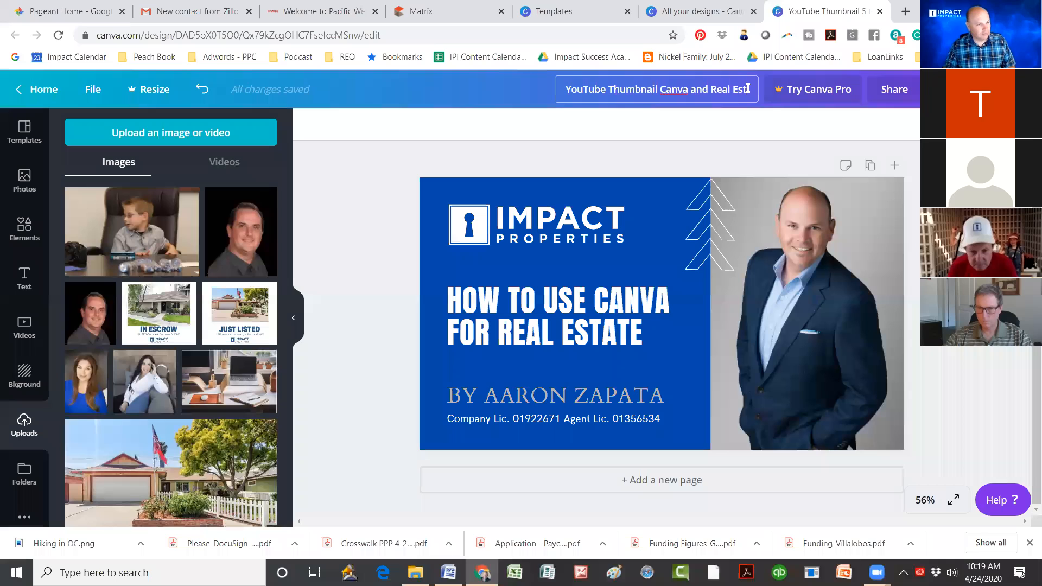
text(ate)
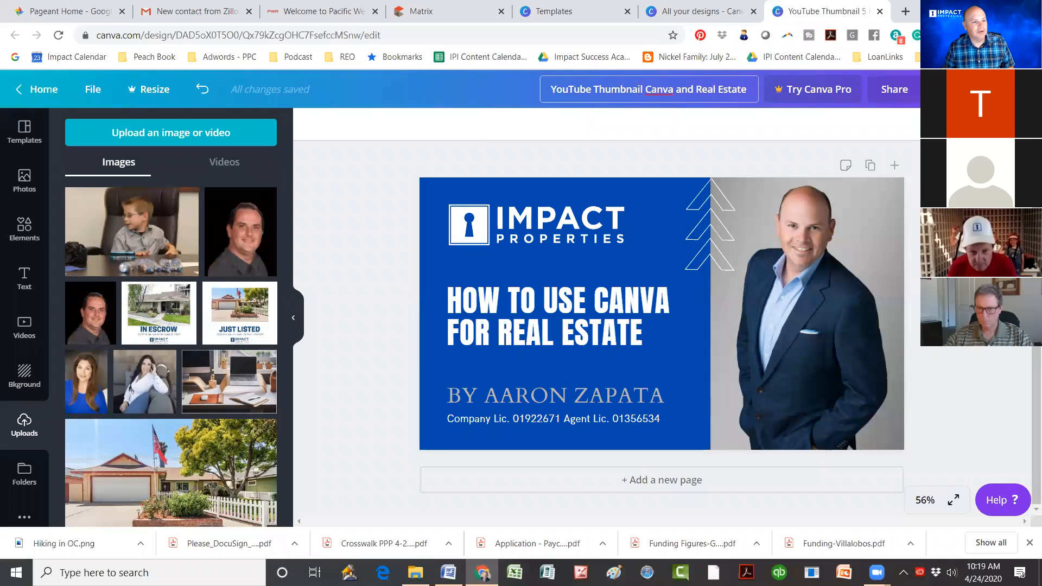
Step: Download the thumbnail as a PNG and dismiss the Canva Pro trial popup
click(941, 89)
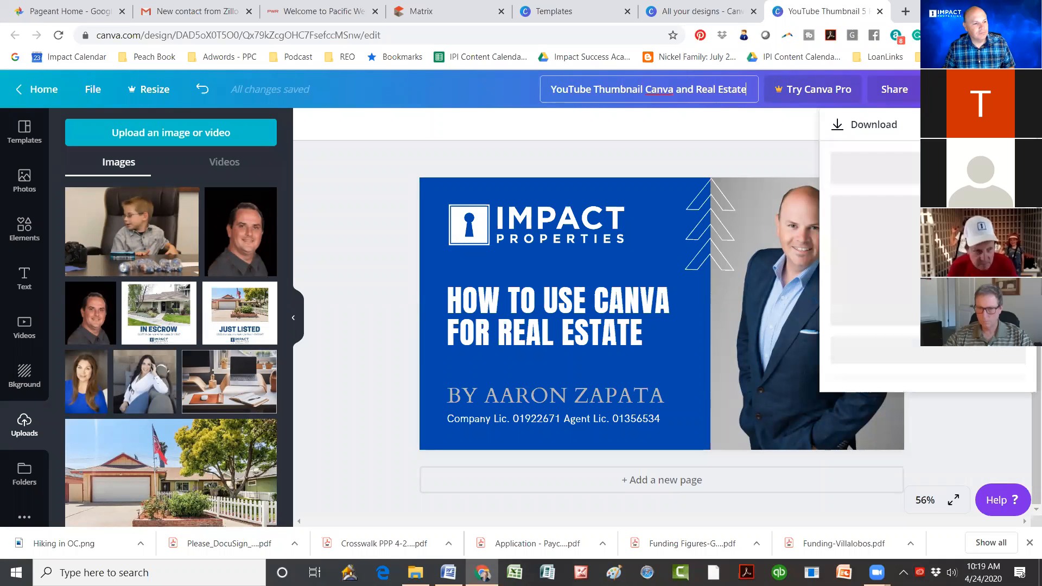
click(915, 328)
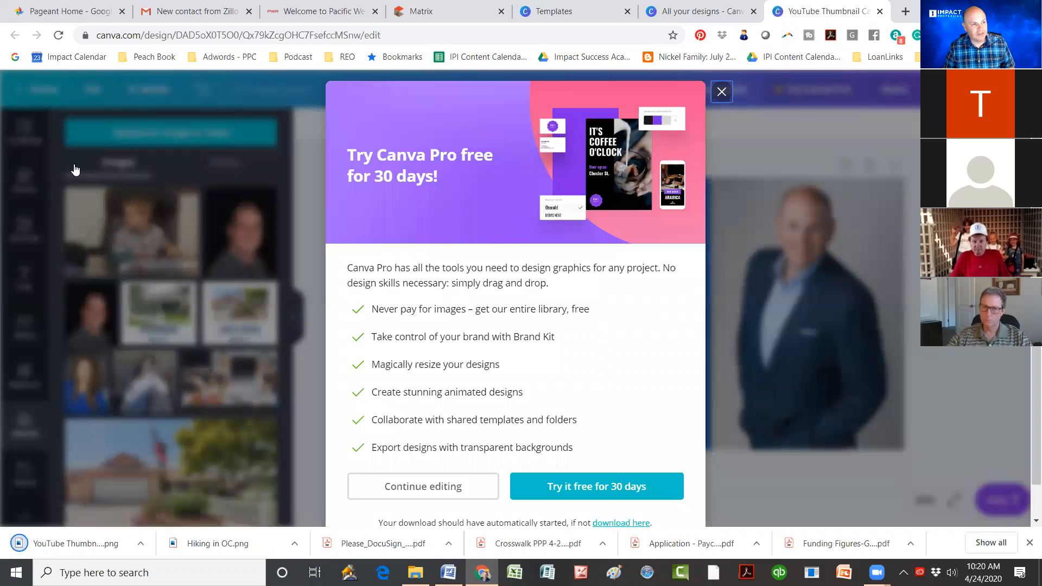
key(Escape)
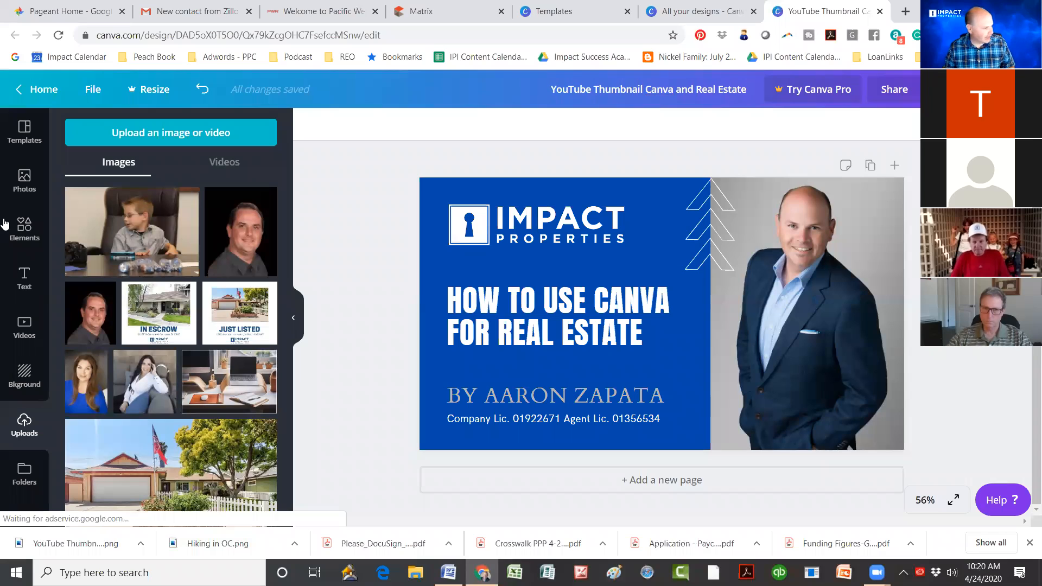
Step: From Home, search 'flyer' and open the Just Listed real-estate flyer template
click(31, 91)
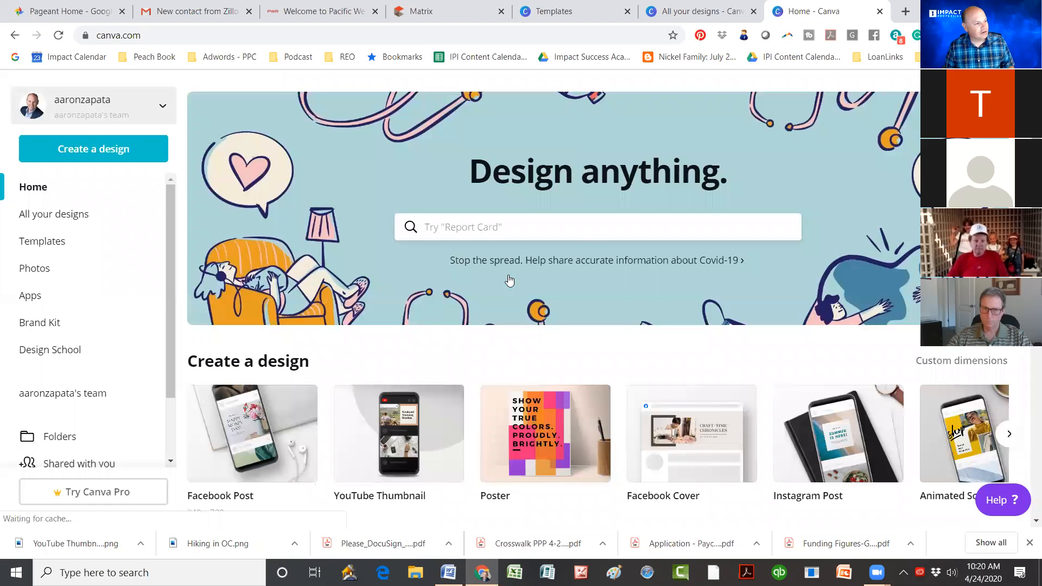
scroll(509, 280, down, 3)
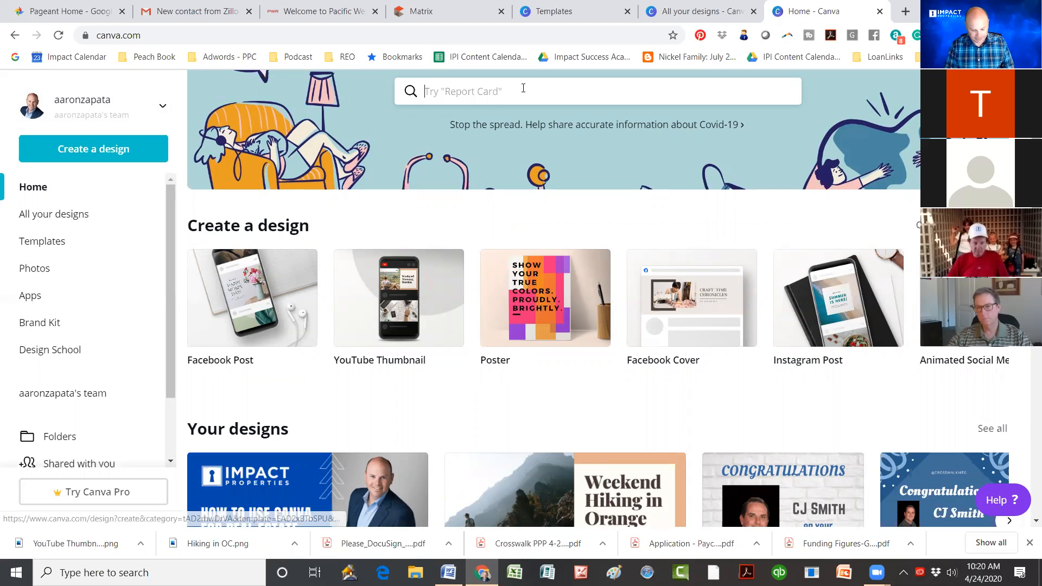
click(523, 88)
text(flyer)
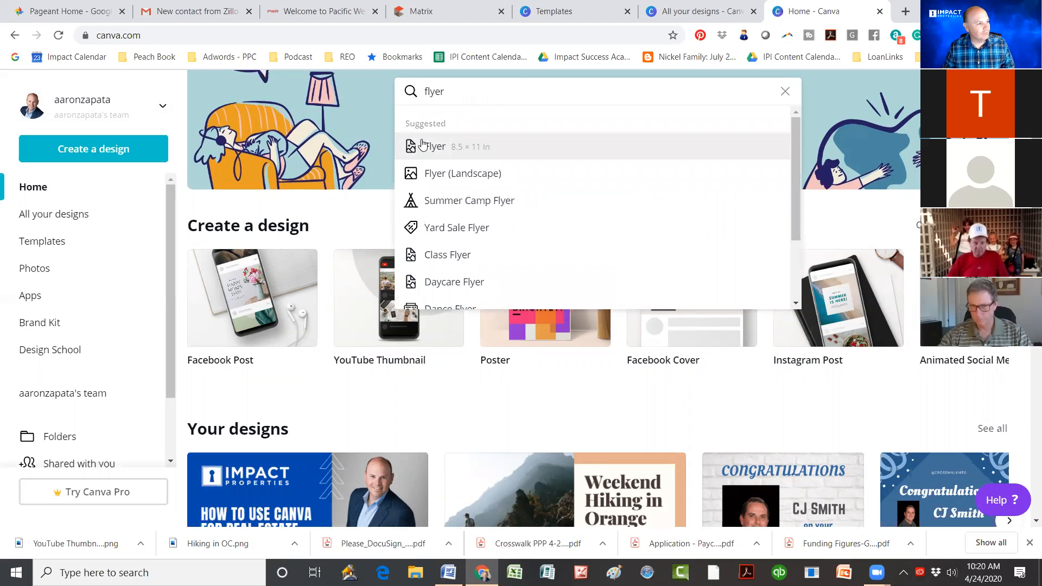
key(Return)
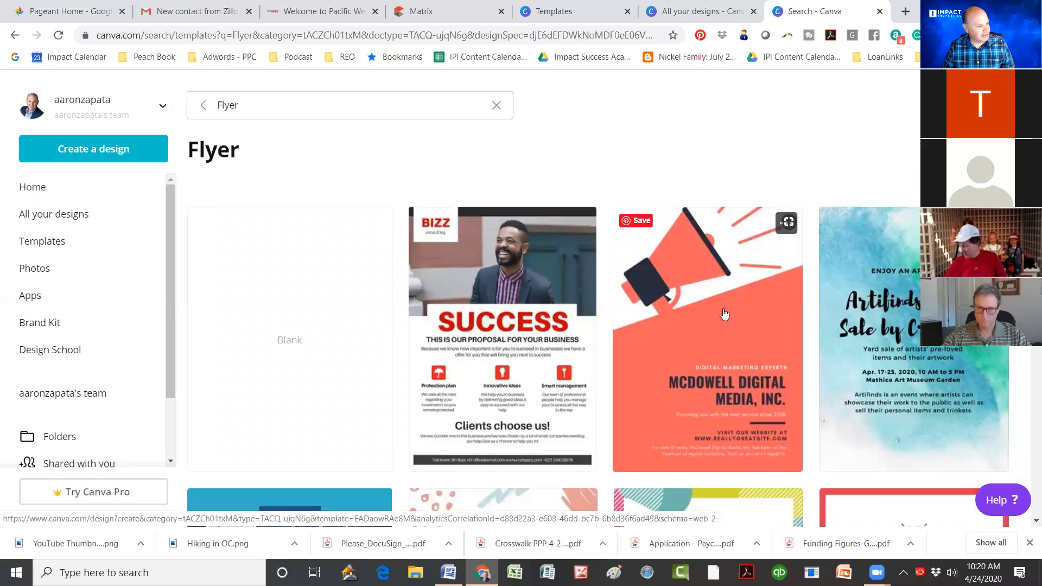
scroll(300, 180, down, 3)
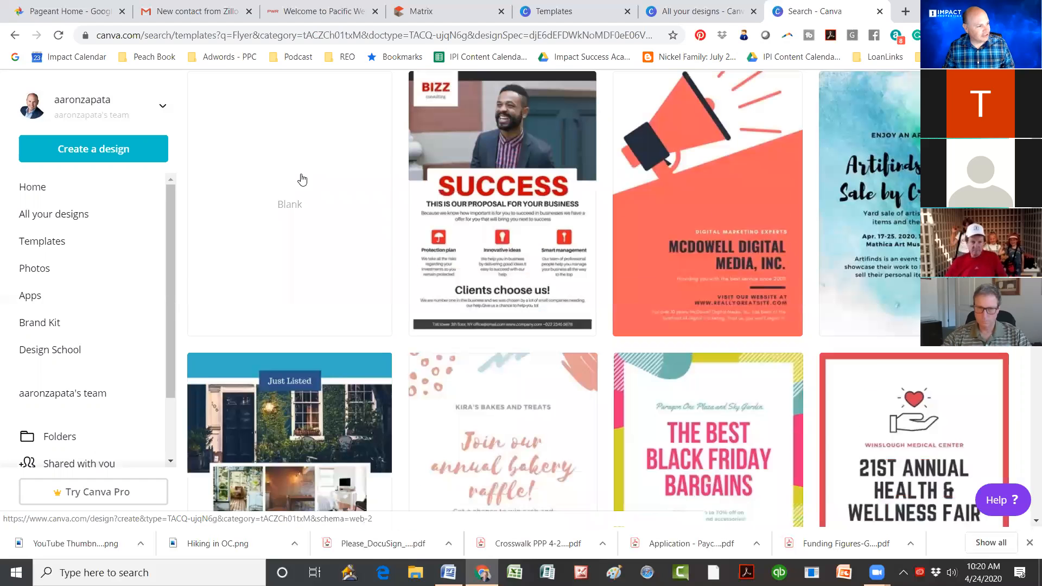
scroll(302, 179, down, 4)
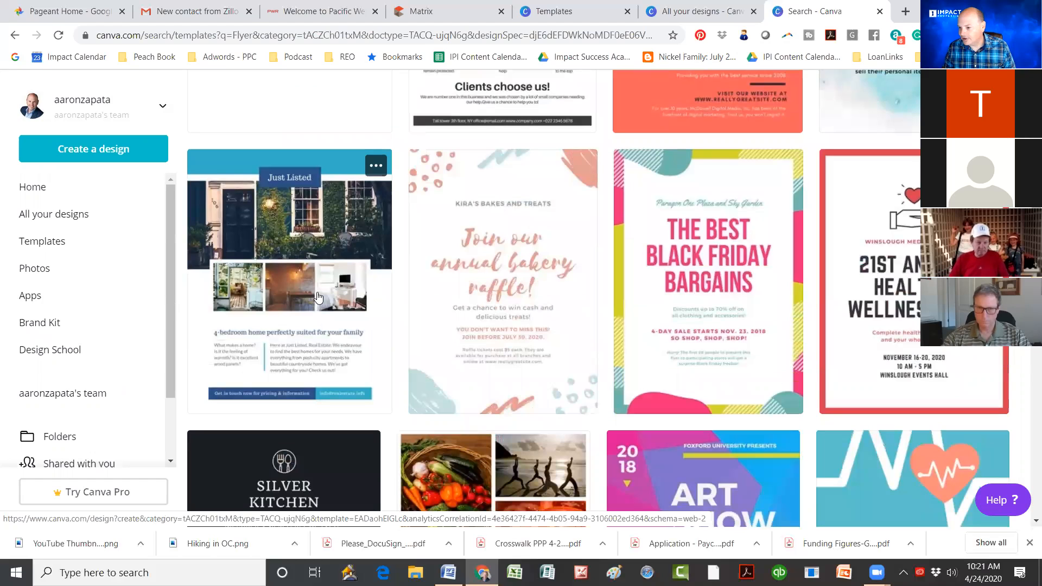
click(317, 292)
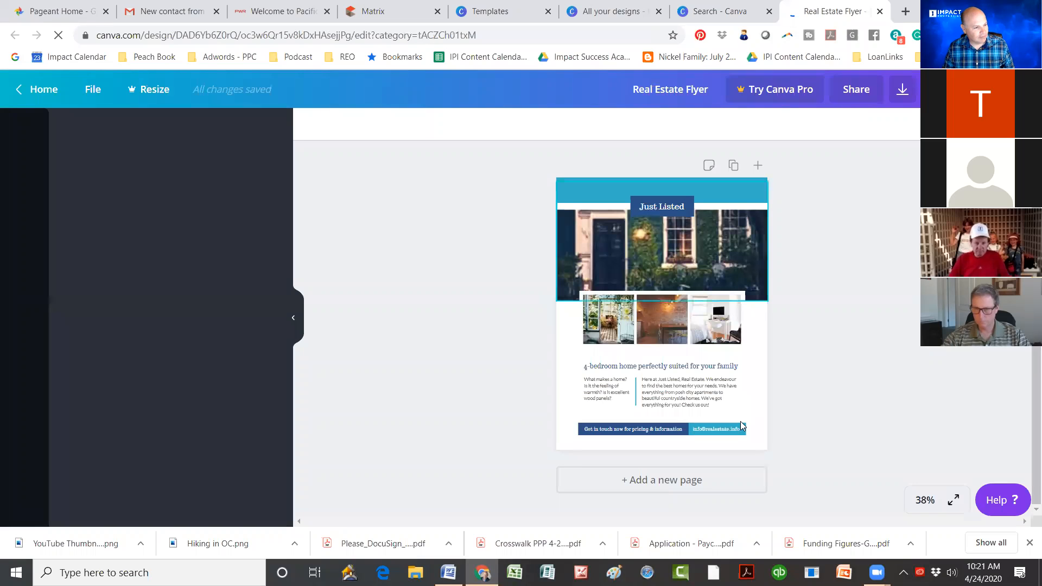
Step: Recolour the flyer's teal header bar grey and open the front-door photo for cropping
click(717, 190)
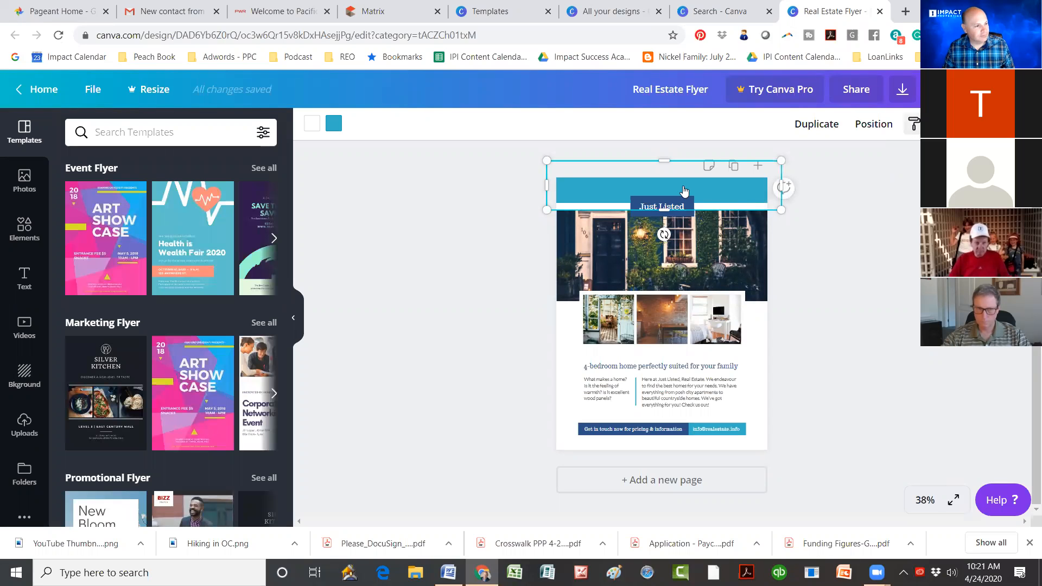
click(334, 126)
click(76, 261)
click(113, 261)
click(152, 262)
click(647, 254)
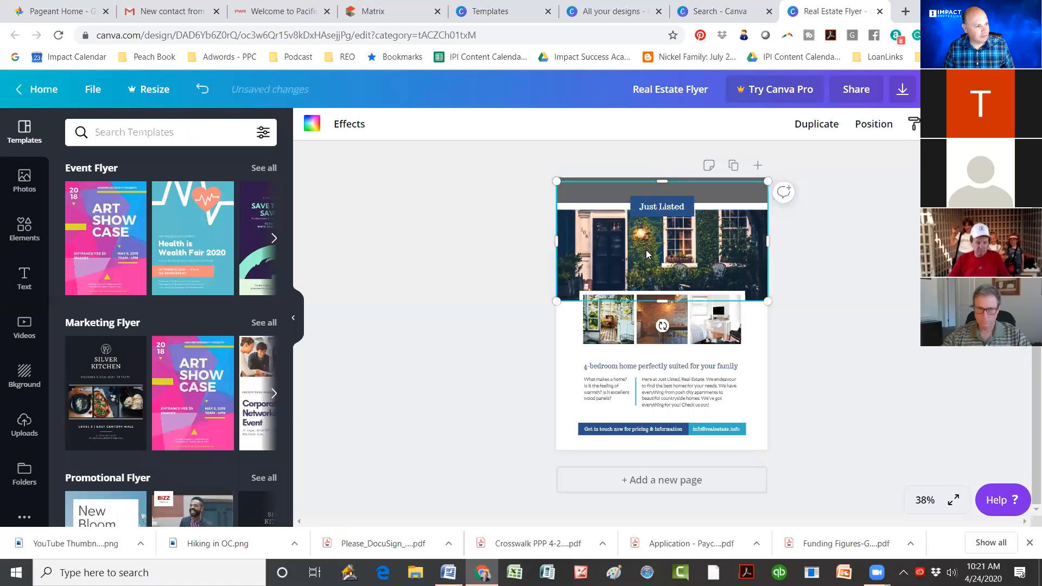
double_click(647, 254)
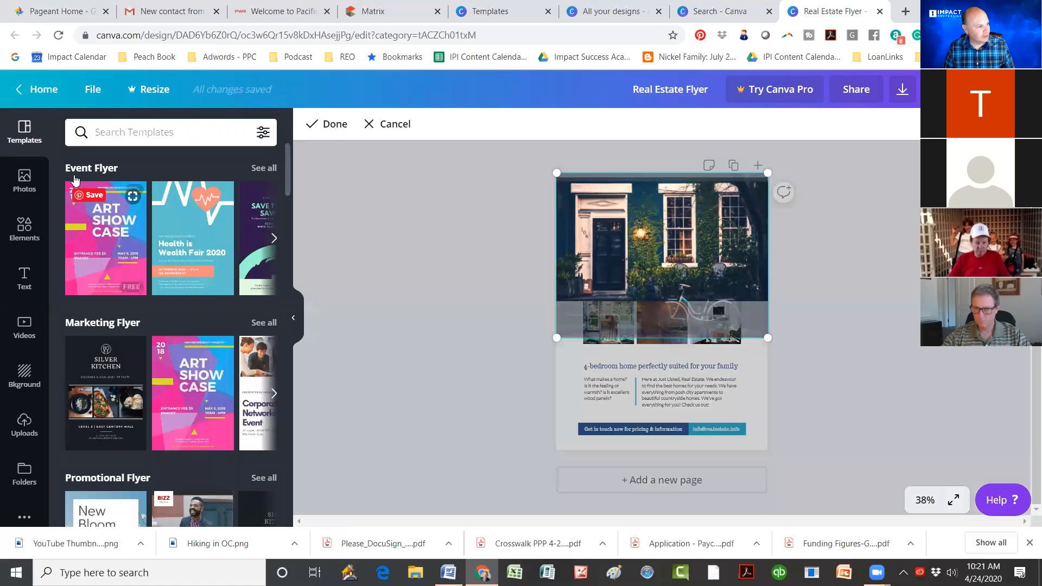
Step: Replace the top front-door photo with the uploaded ranch house with picket fence, then reposition it in the frame
click(31, 188)
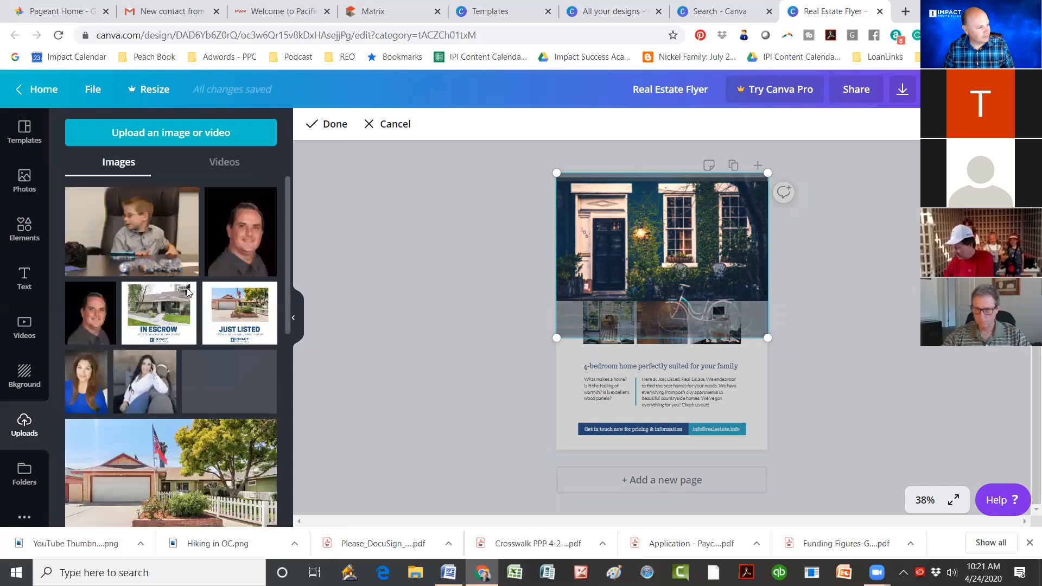
click(245, 461)
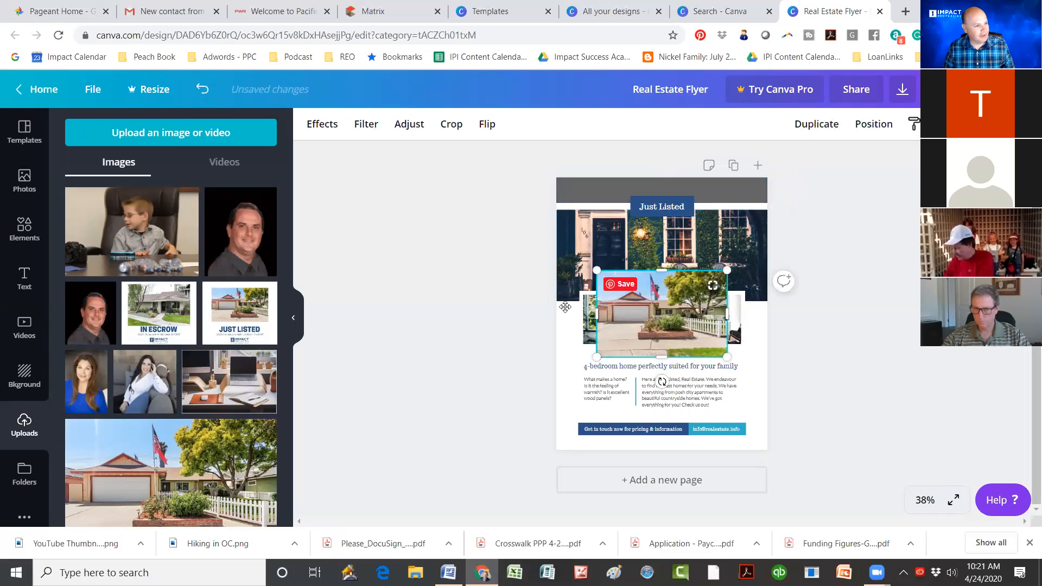
drag(625, 256, 635, 266)
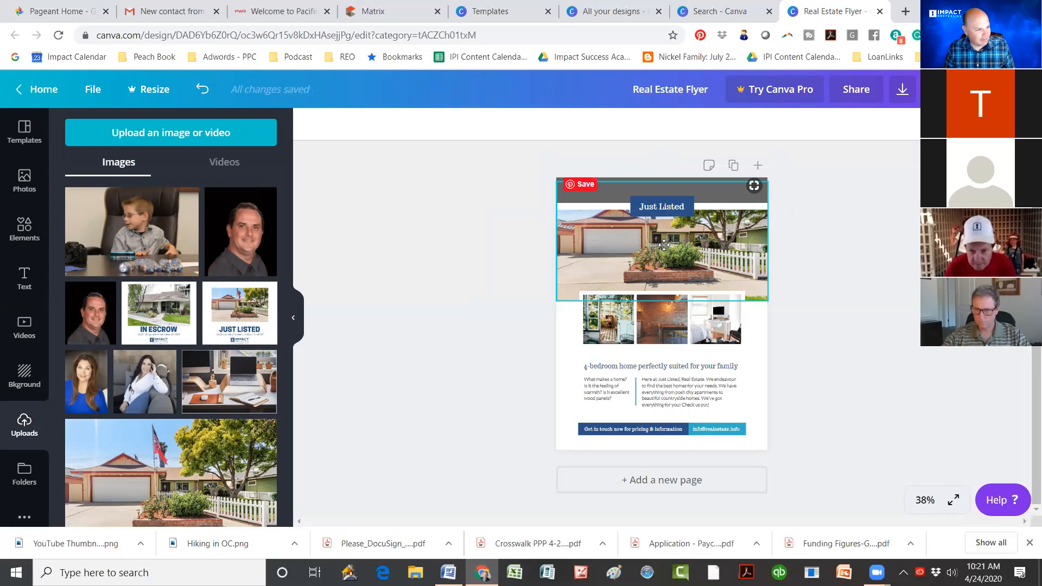
drag(664, 249, 665, 254)
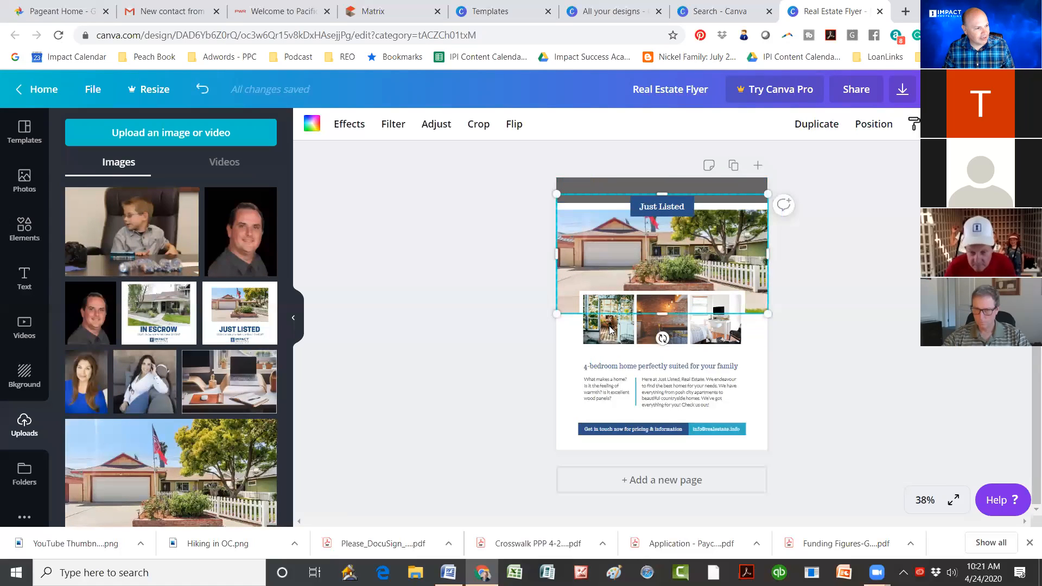
Step: Swap the room interior in the photo row's left frame for the uploaded woman's headshot
click(610, 329)
double_click(610, 326)
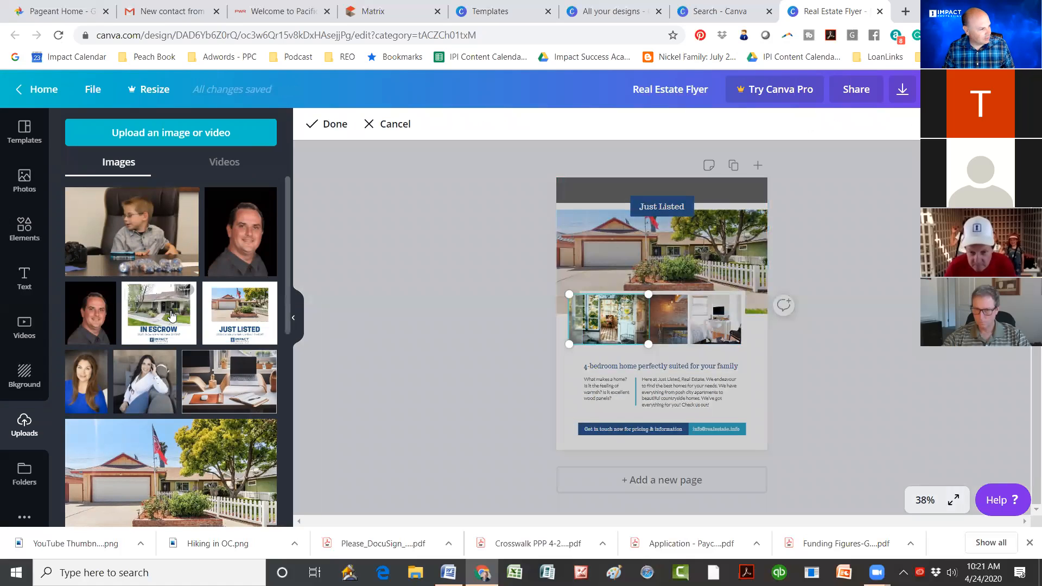
scroll(212, 373, down, 6)
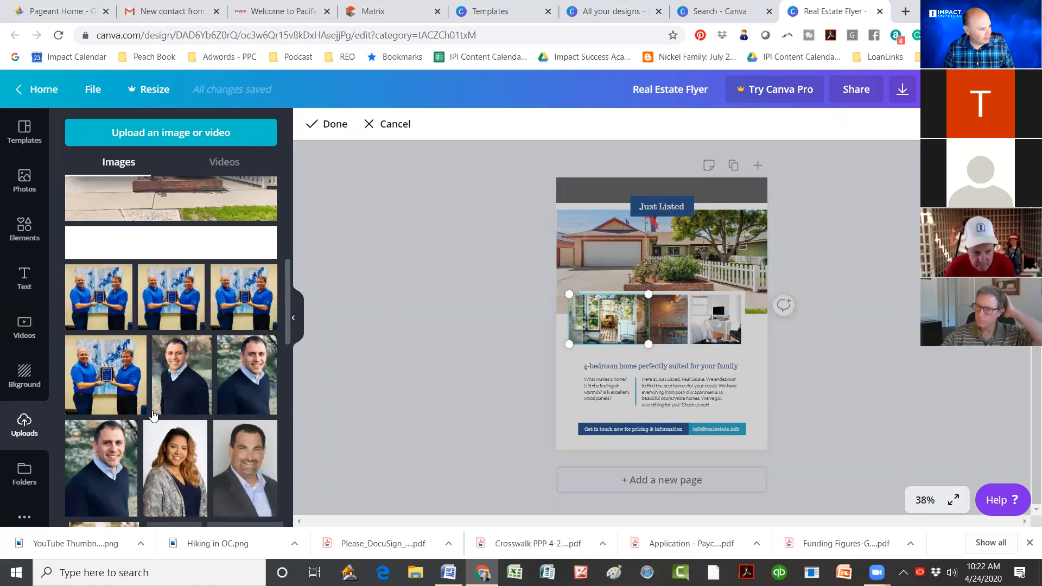
scroll(175, 367, down, 3)
scroll(176, 367, up, 2)
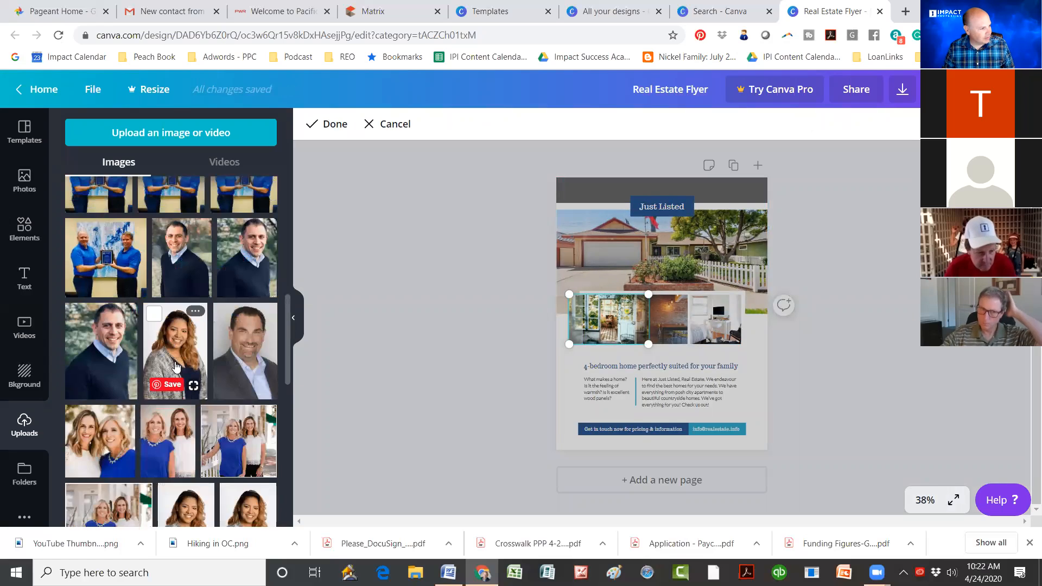
click(181, 404)
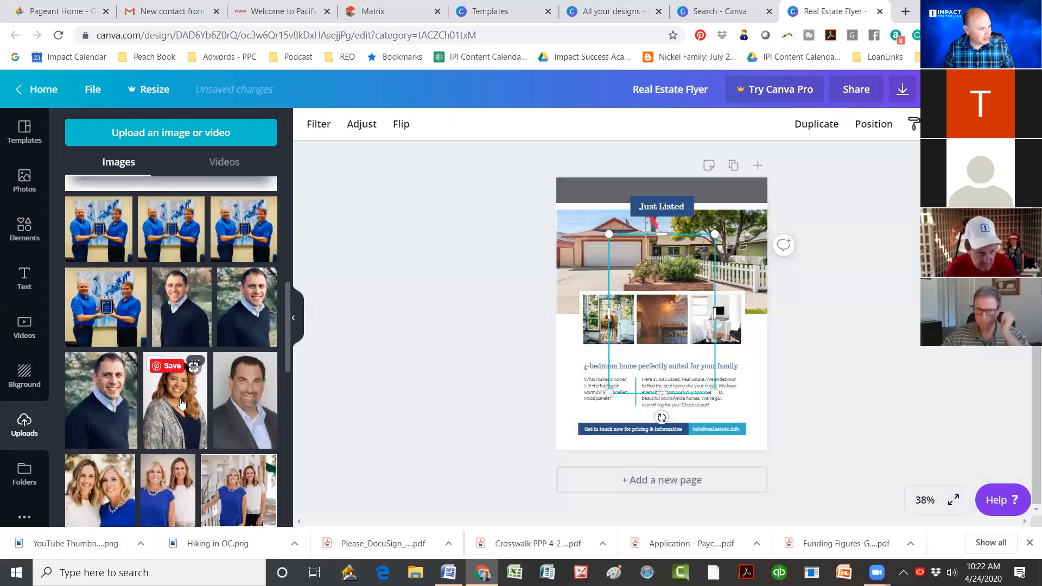
drag(616, 316, 608, 316)
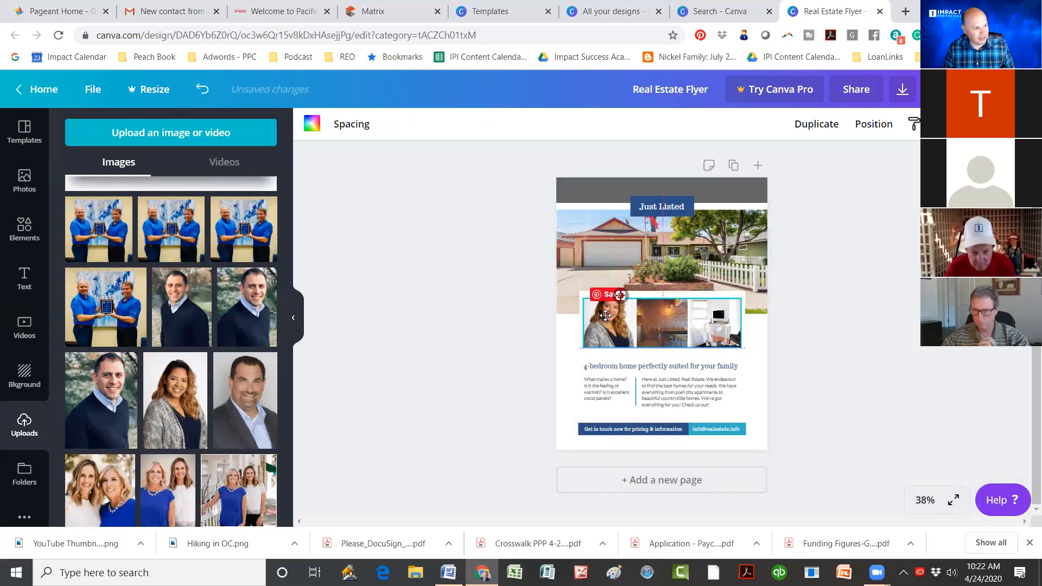
click(665, 315)
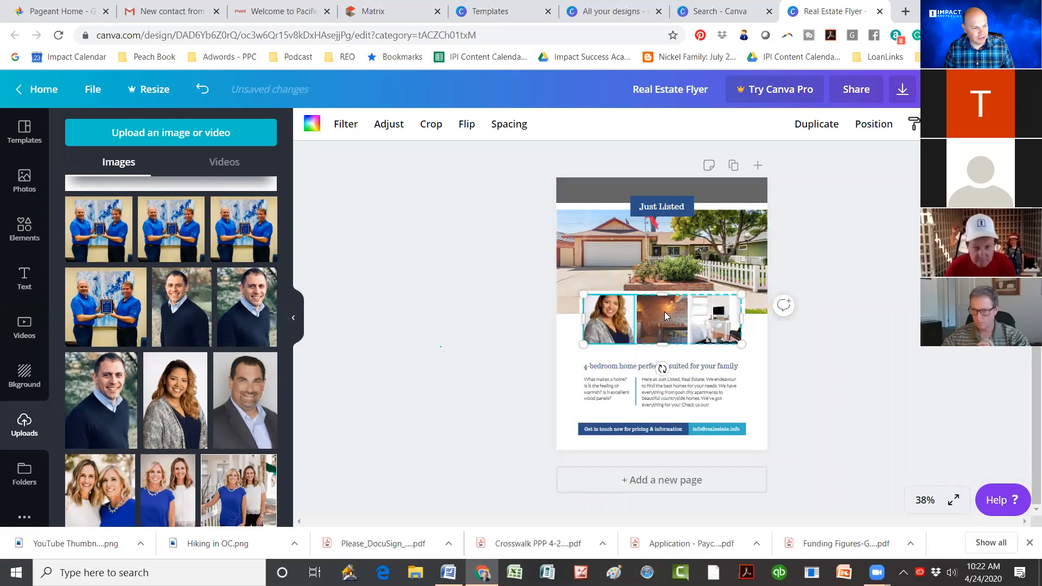
click(659, 370)
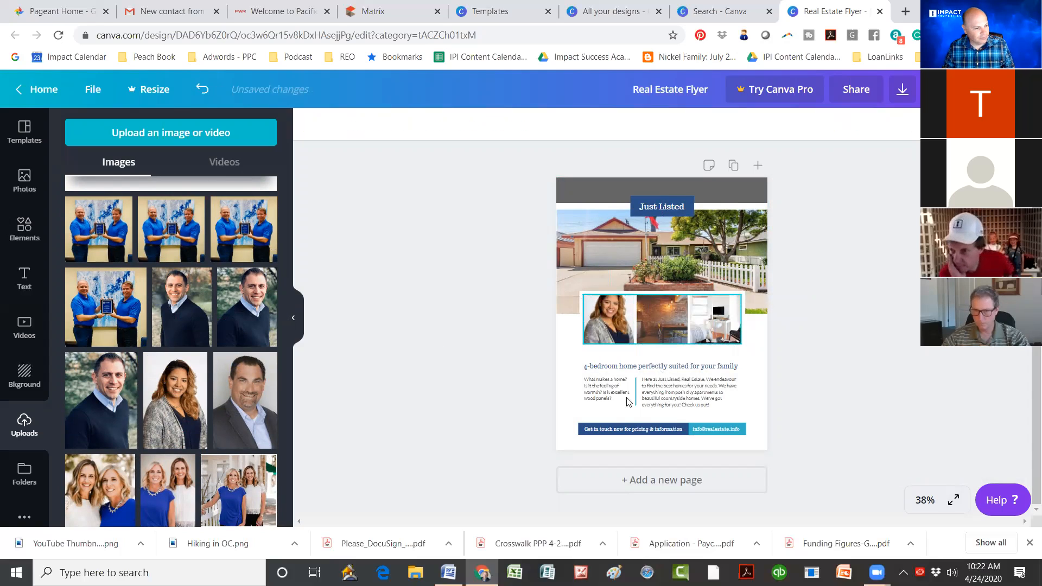
Step: Replace the right-hand template paragraph with the text 'Lovely lovely beach home.'
click(676, 386)
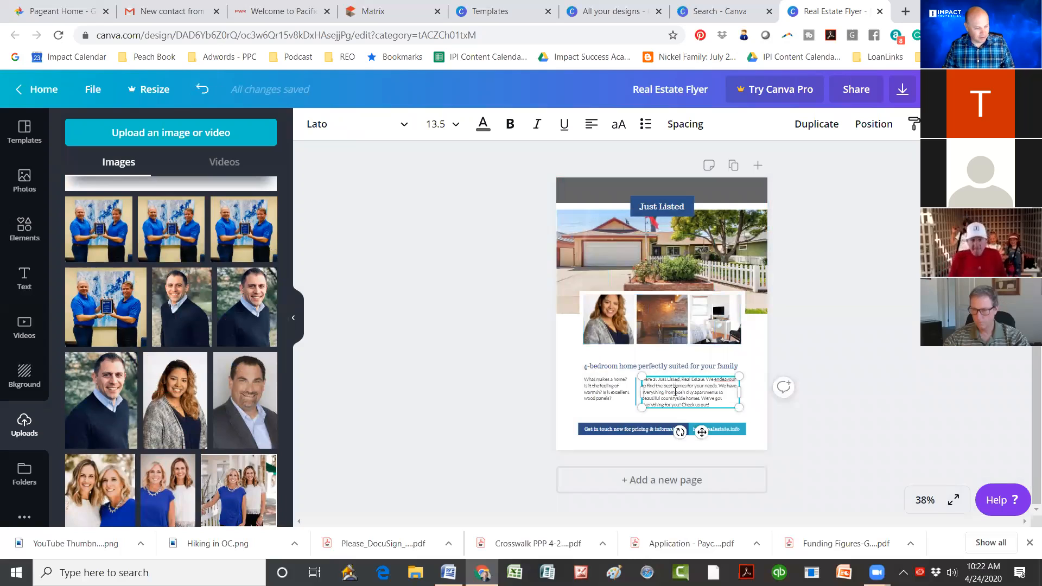
click(675, 392)
key(BackSpace)
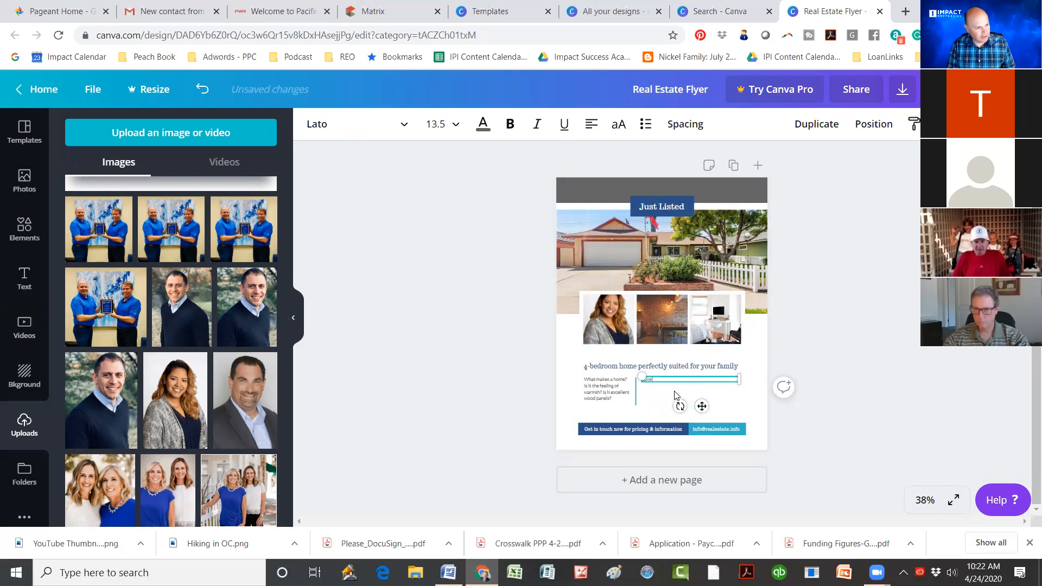
text(ly beach home)
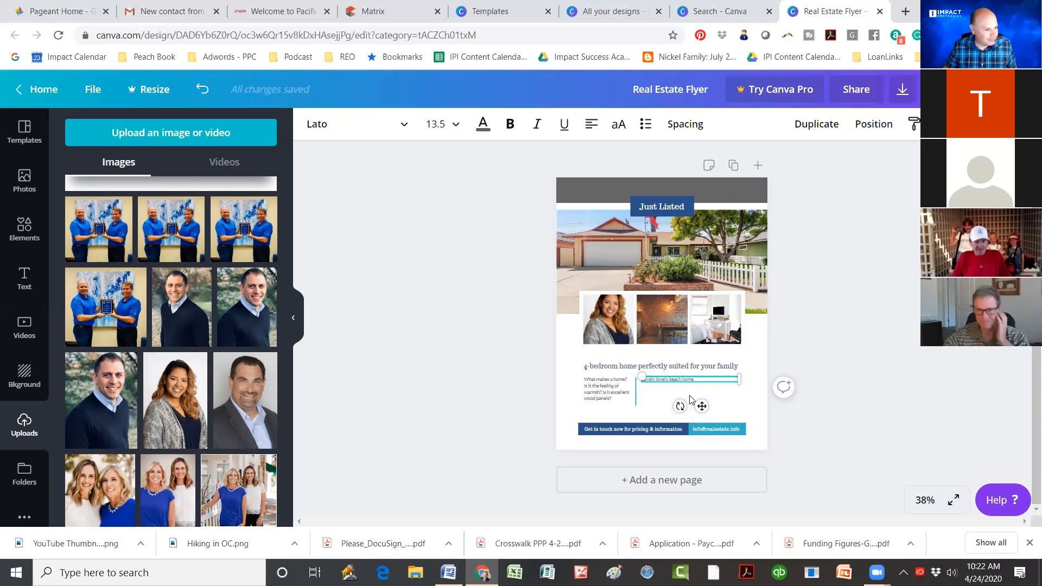
click(742, 407)
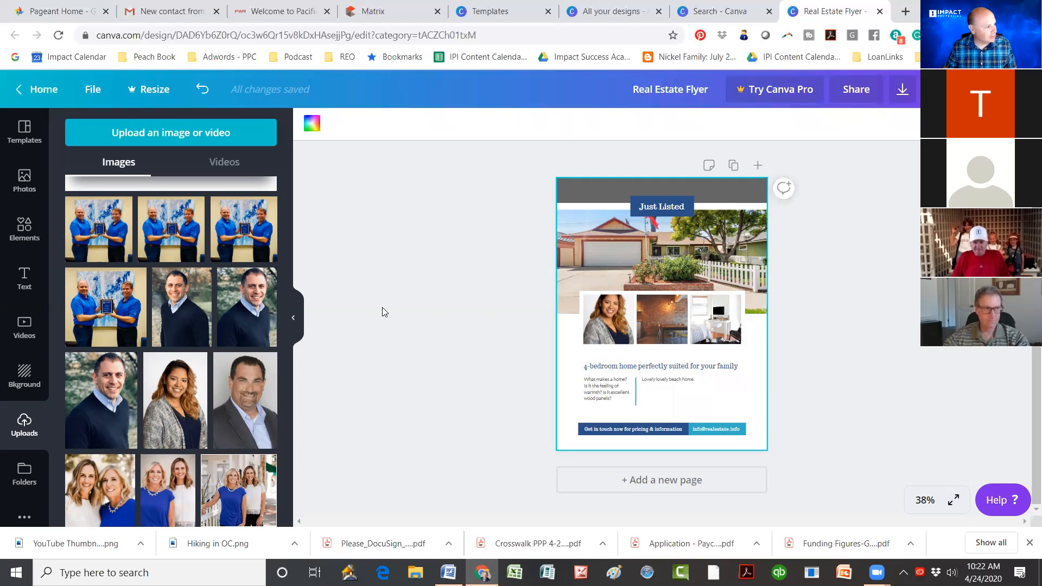
Step: Scroll through the Uploads panel to find the IMPACT Properties logo
scroll(176, 305, up, 5)
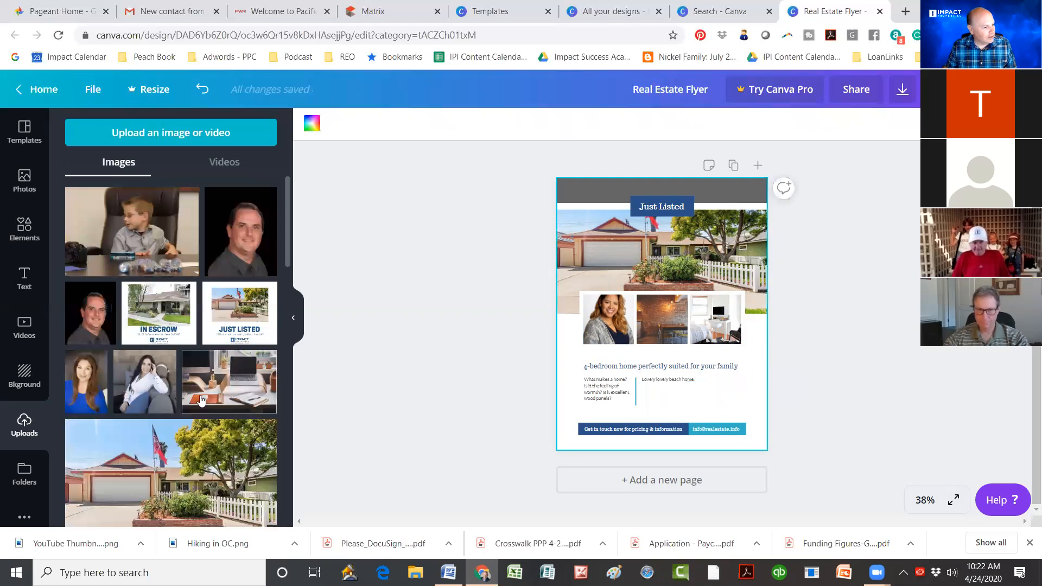
scroll(201, 400, down, 5)
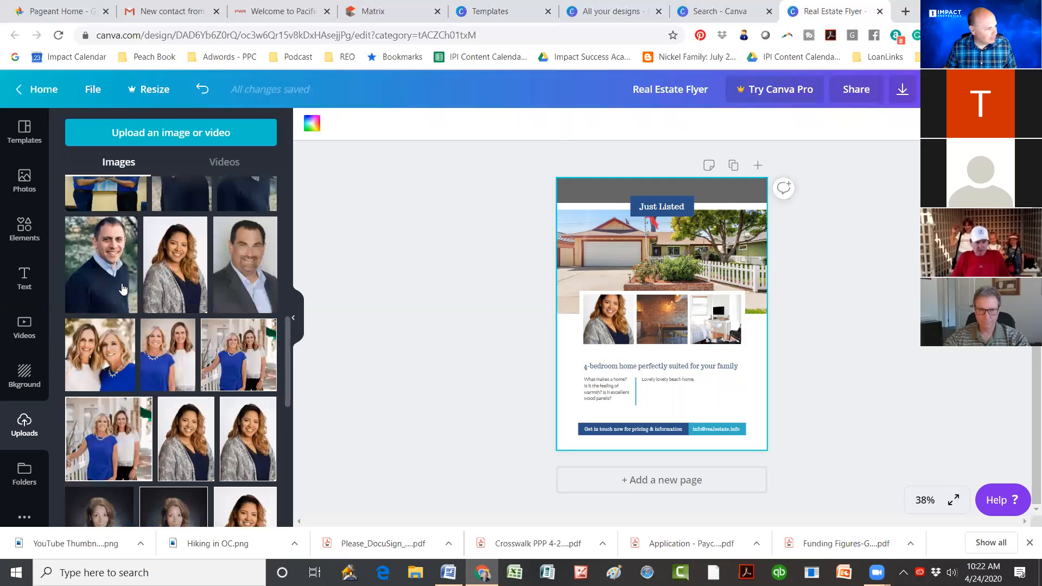
scroll(141, 258, up, 5)
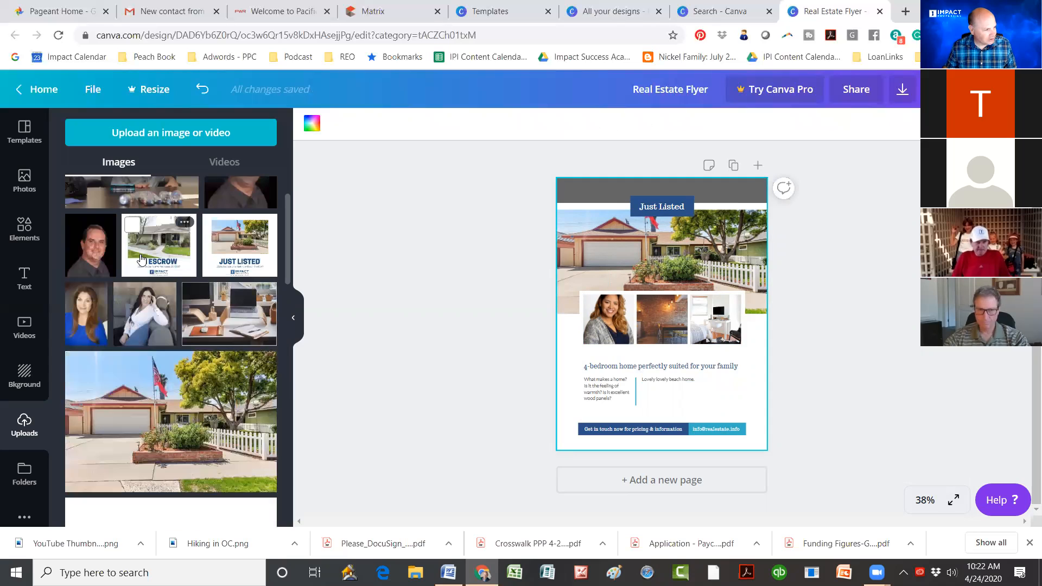
scroll(140, 259, down, 7)
scroll(141, 259, down, 5)
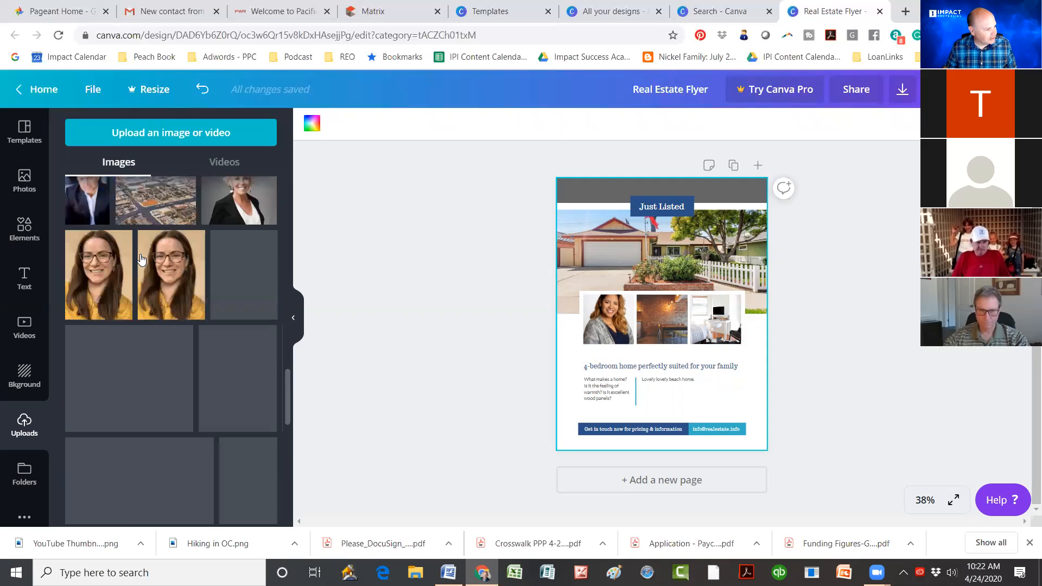
scroll(141, 260, down, 3)
scroll(139, 266, down, 5)
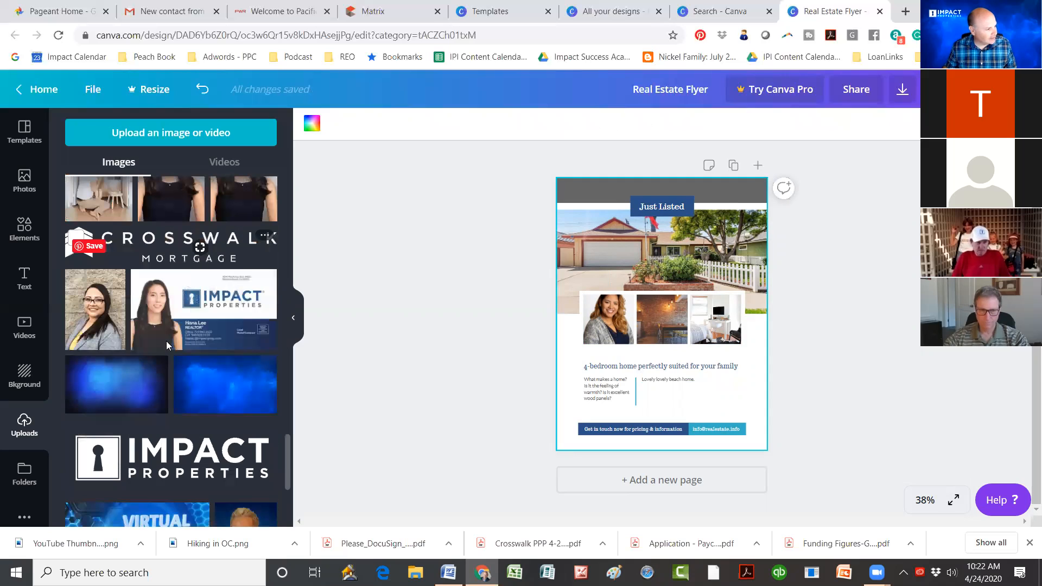
scroll(168, 345, down, 5)
scroll(167, 345, down, 4)
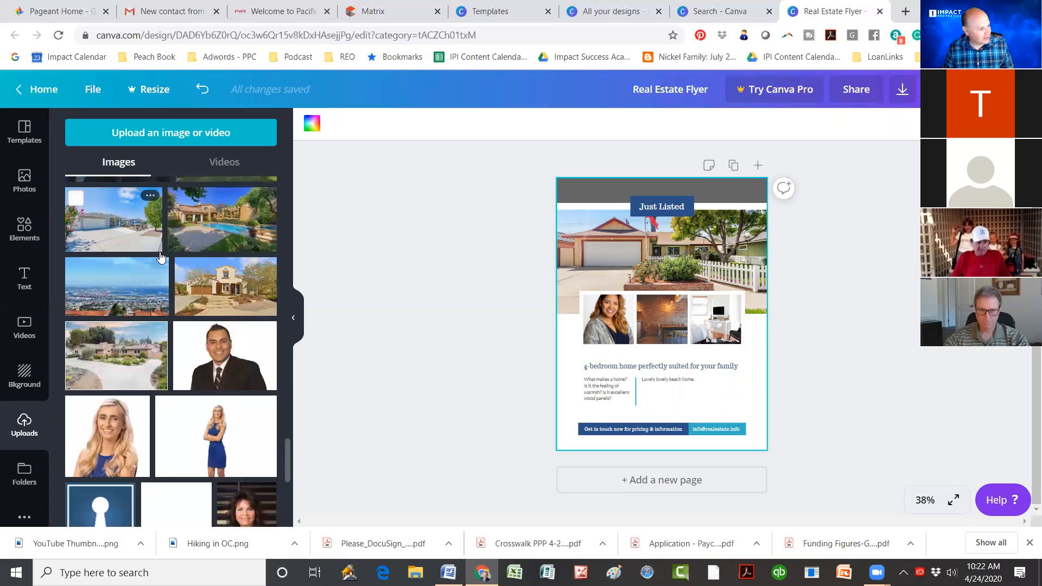
scroll(160, 257, down, 4)
scroll(161, 257, down, 2)
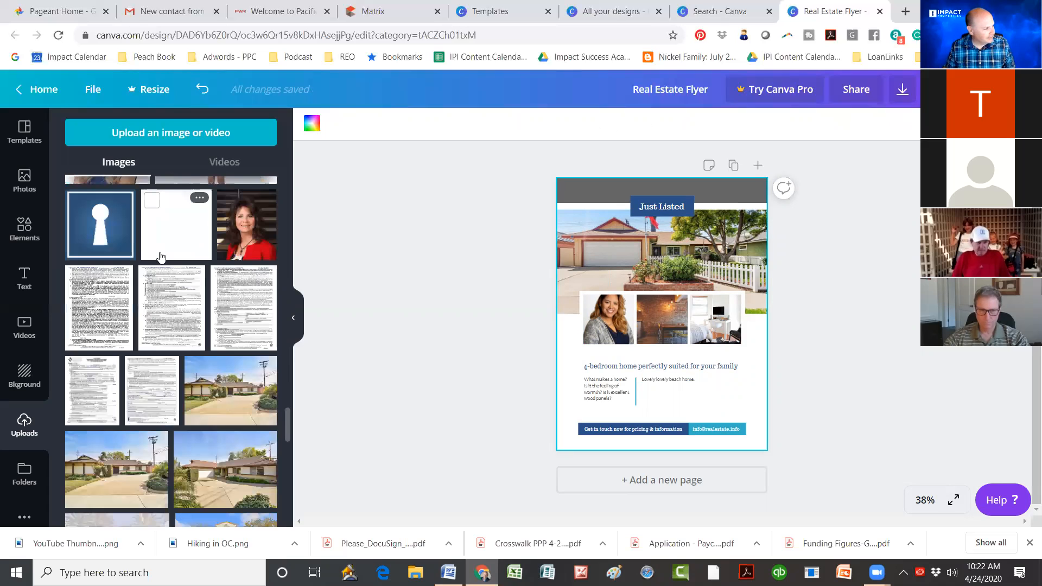
scroll(161, 257, down, 4)
scroll(157, 452, down, 5)
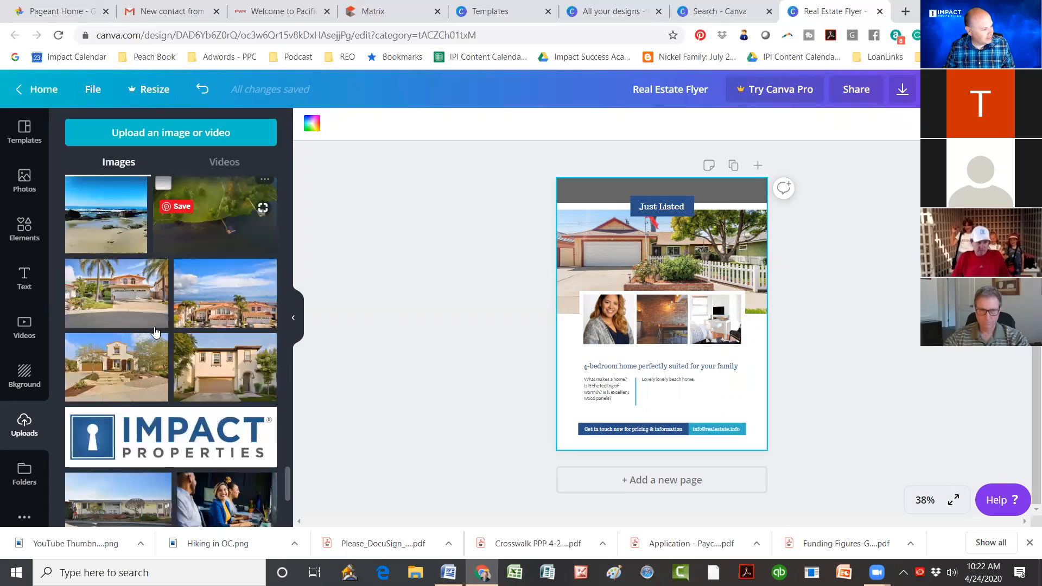
scroll(156, 332, down, 2)
Step: Add the IMPACT Properties logo, move it to the lower right, and shrink it to about 3.3 by 0.9
click(628, 330)
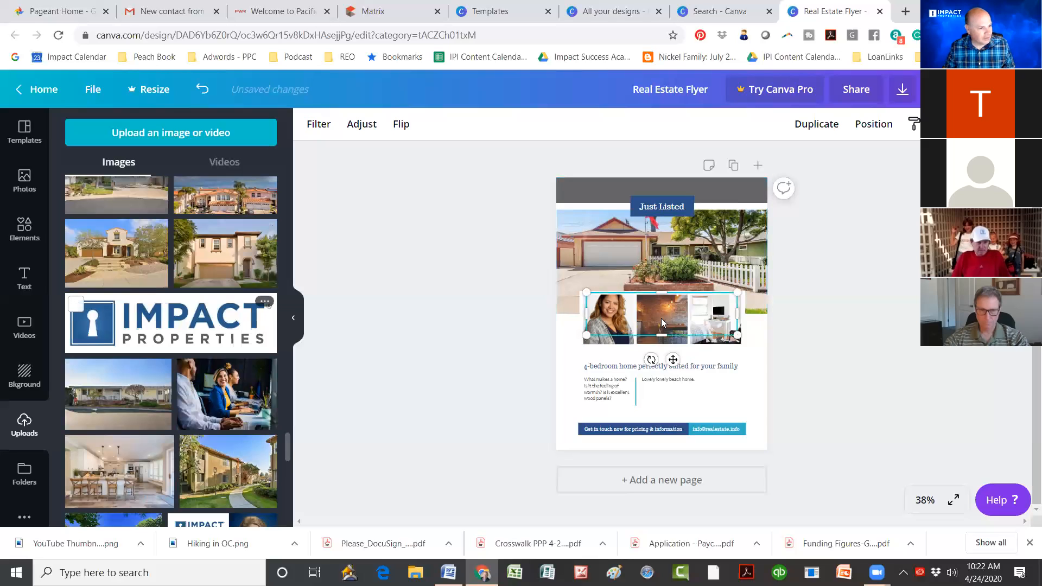
drag(661, 322, 662, 323)
drag(673, 360, 704, 450)
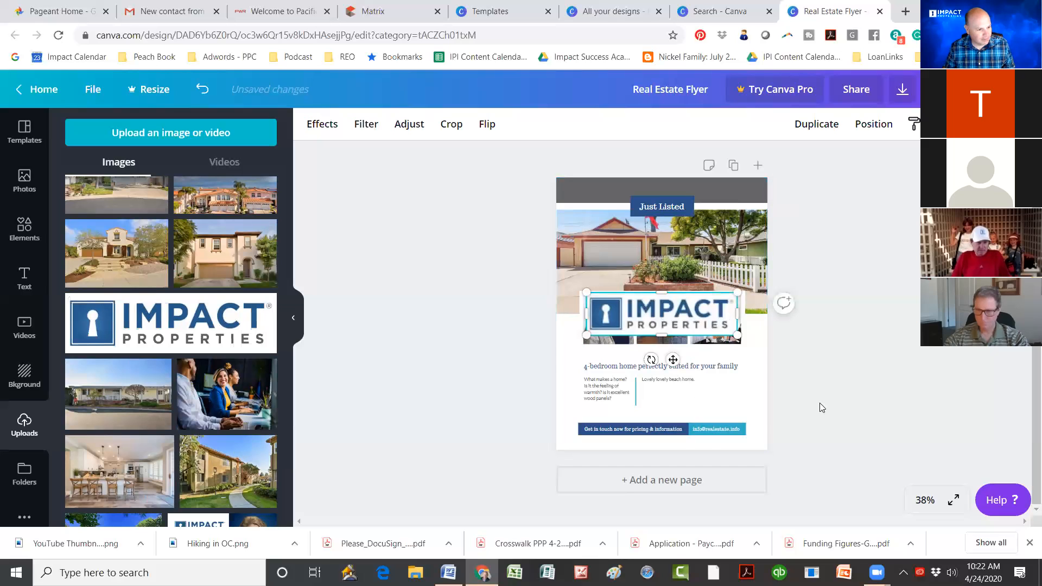
drag(774, 376, 743, 406)
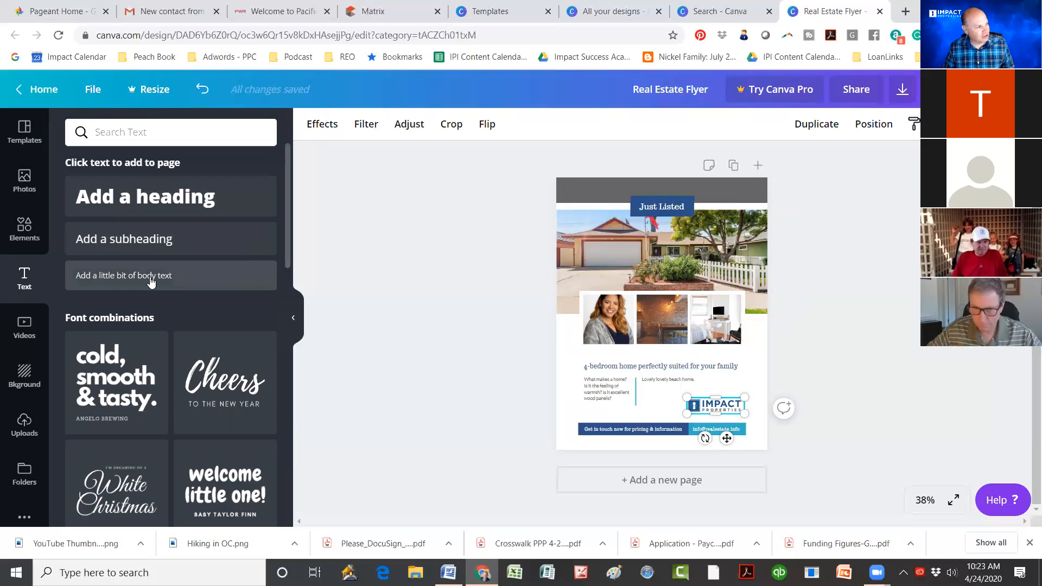
Step: Add a subheading text box and type the agent's full name into it
click(147, 242)
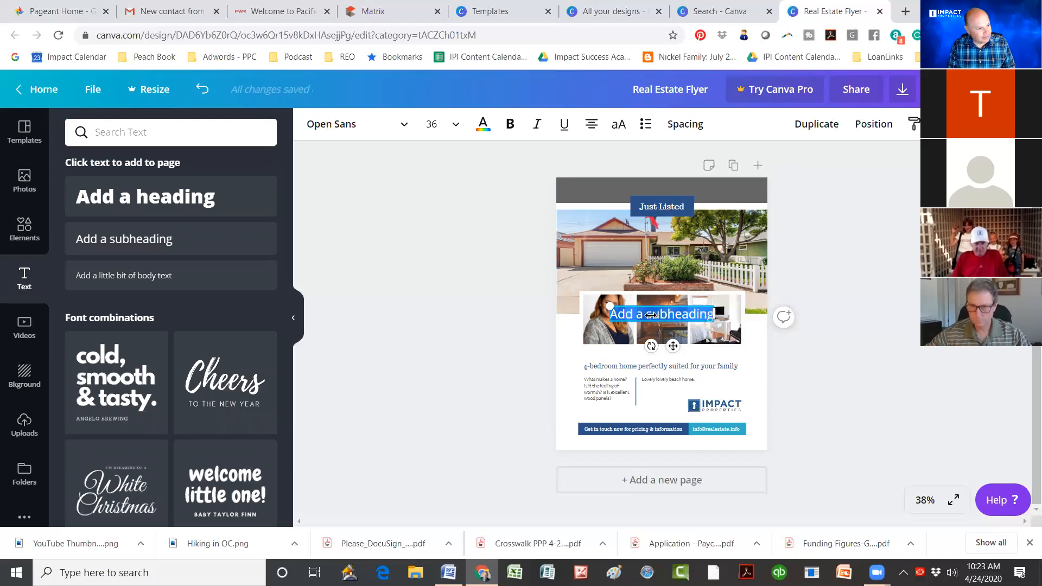
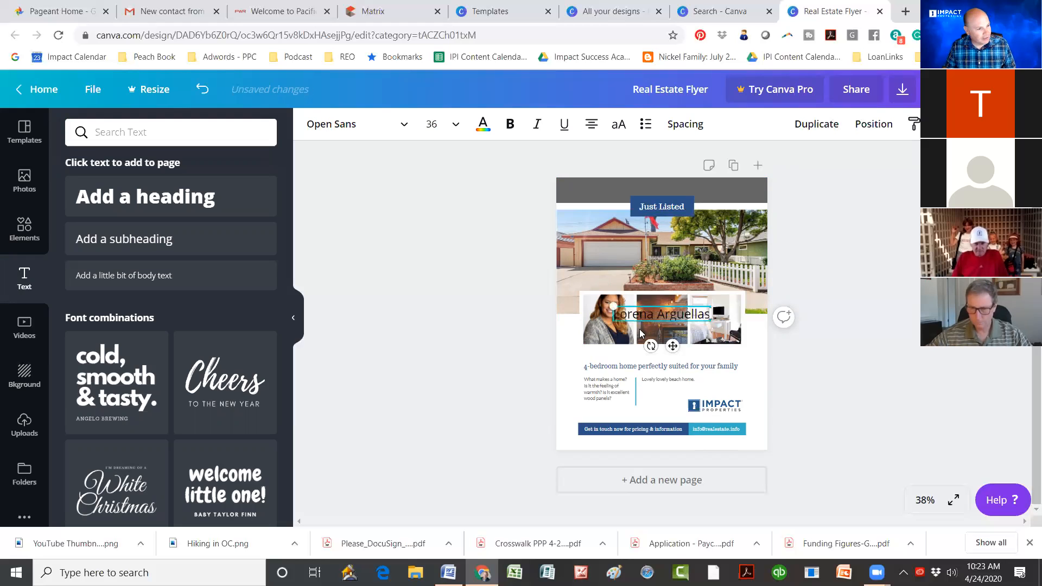
Step: Move the agent's name beside the lower text column and place the Impact logo beneath it
drag(674, 400, 707, 402)
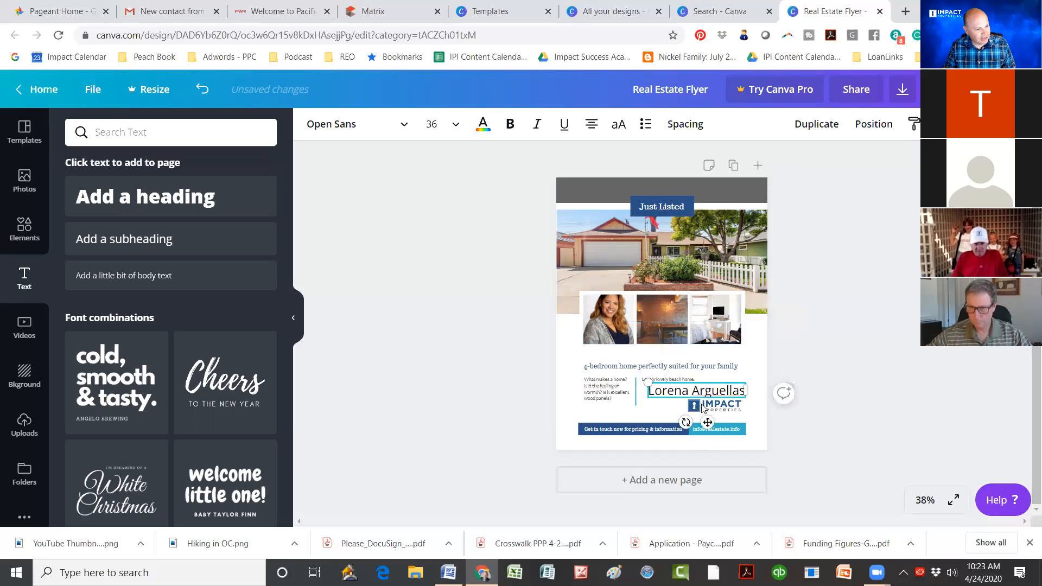
click(722, 404)
drag(722, 404, 619, 404)
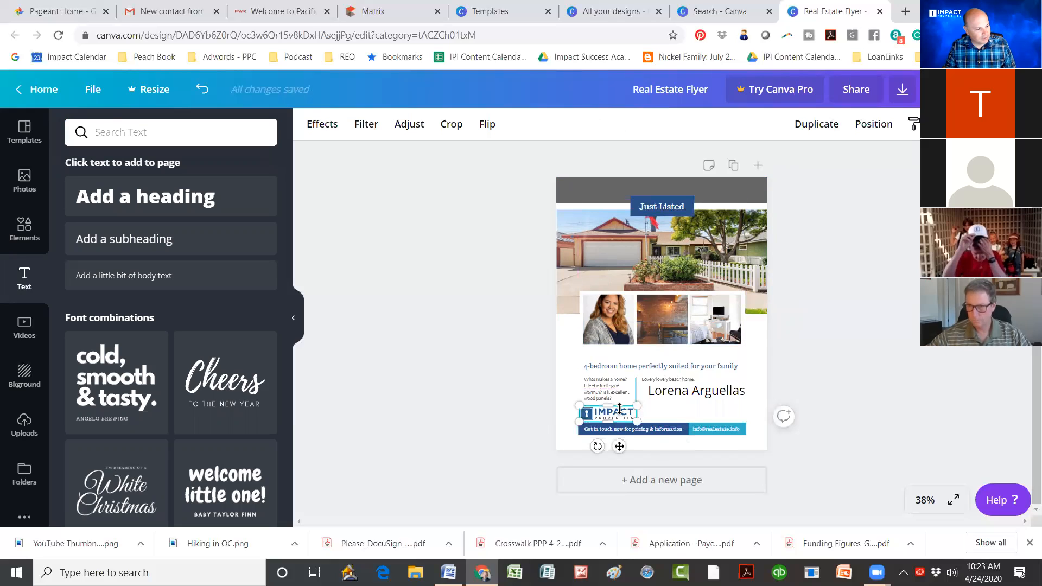
click(664, 430)
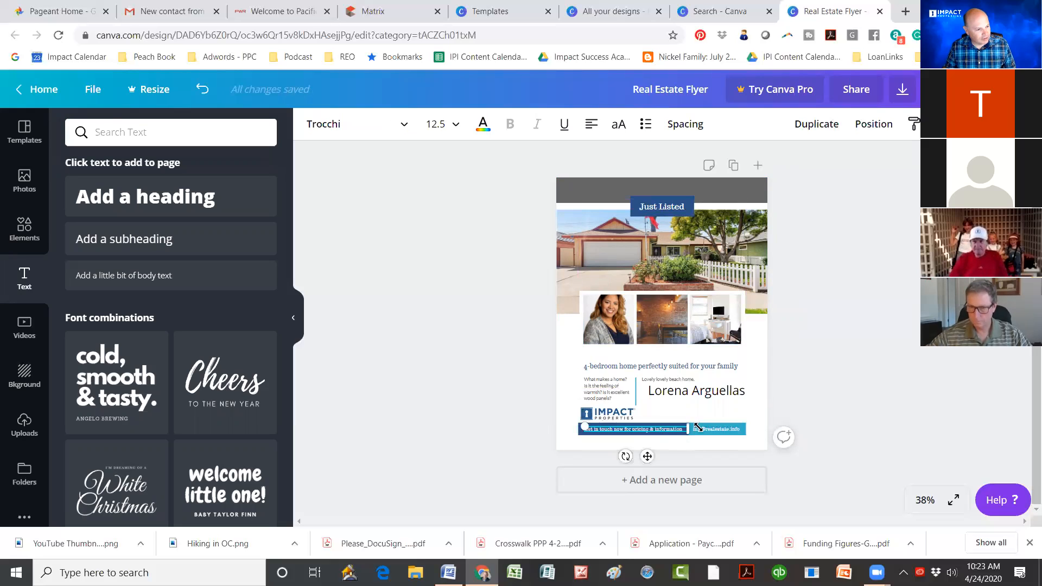
click(626, 416)
drag(663, 412, 666, 413)
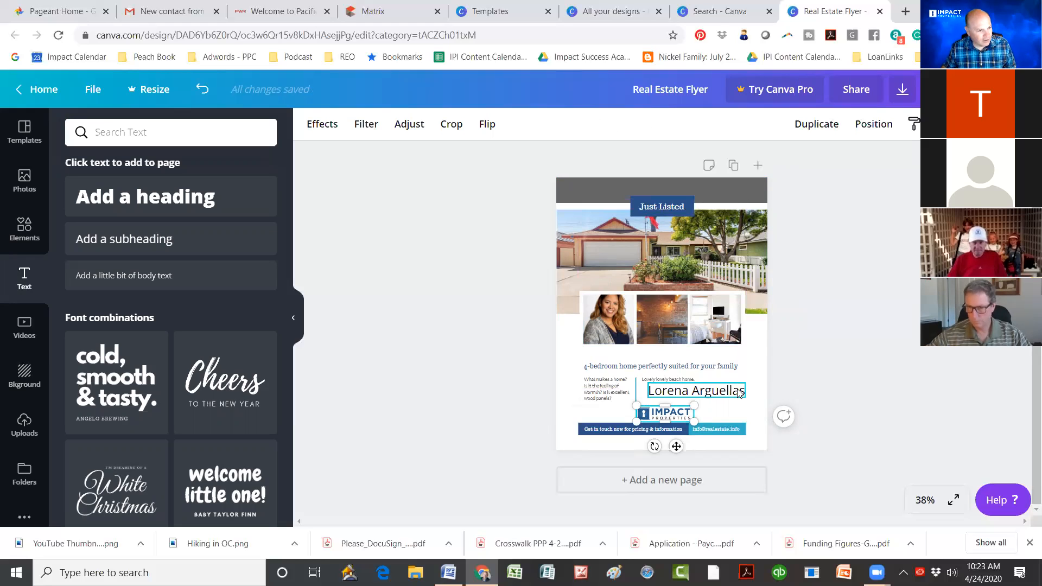
Step: Align the name on the guide, nudge the logo slightly right, and bring up the sharing options
click(738, 393)
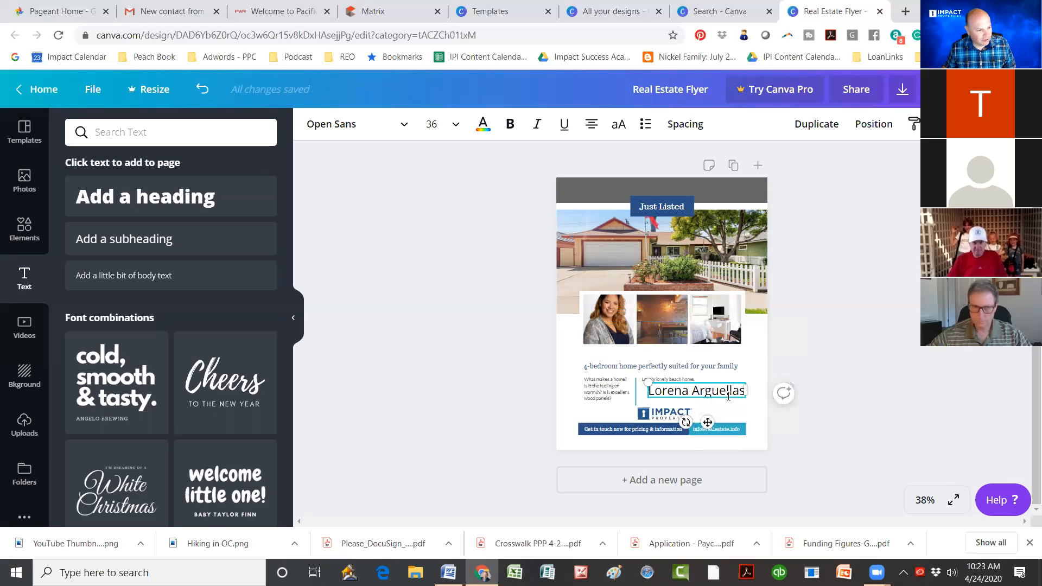
drag(706, 399, 720, 399)
click(667, 417)
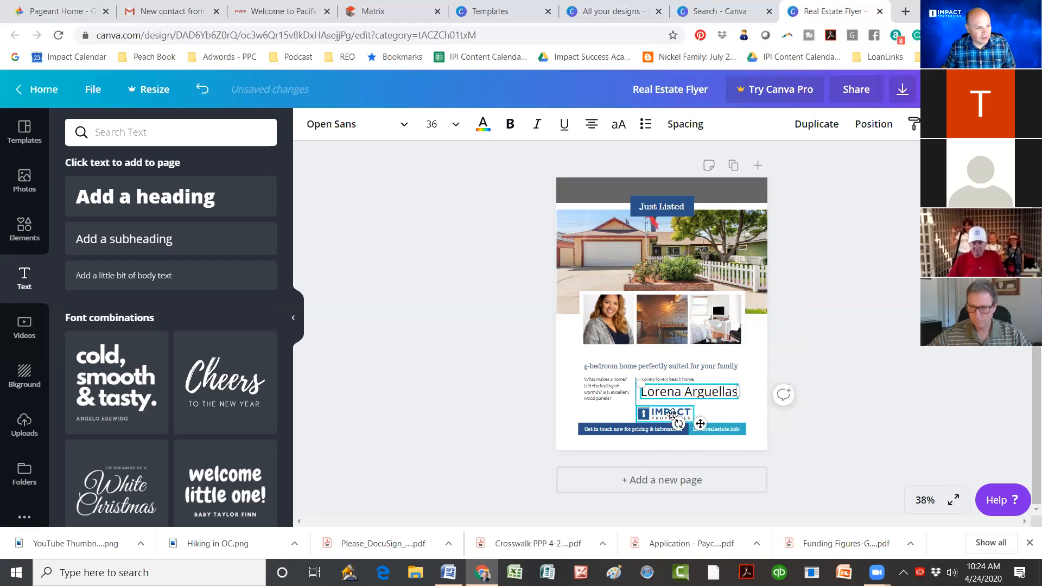
drag(673, 414, 676, 418)
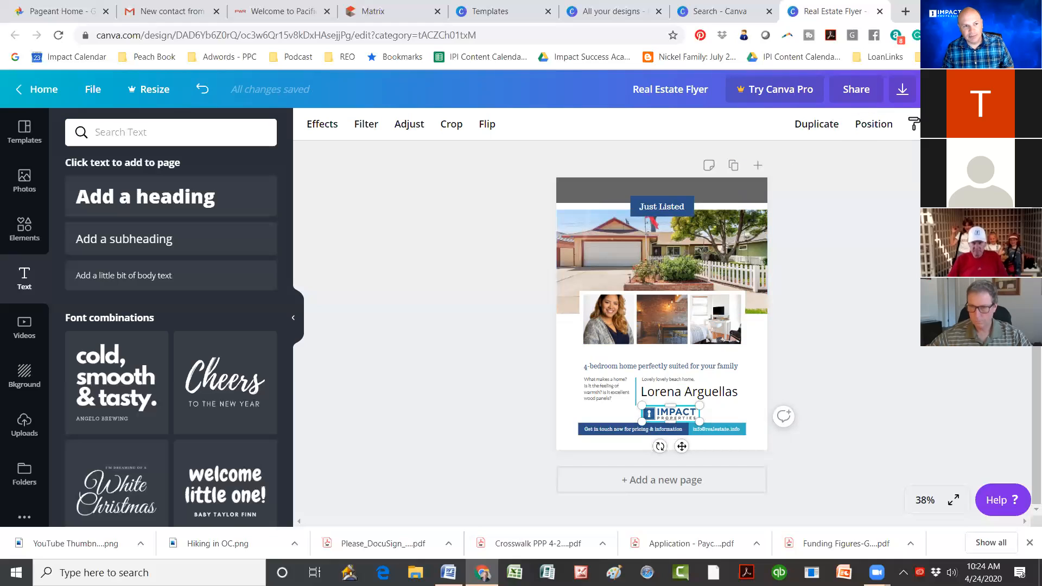
click(902, 89)
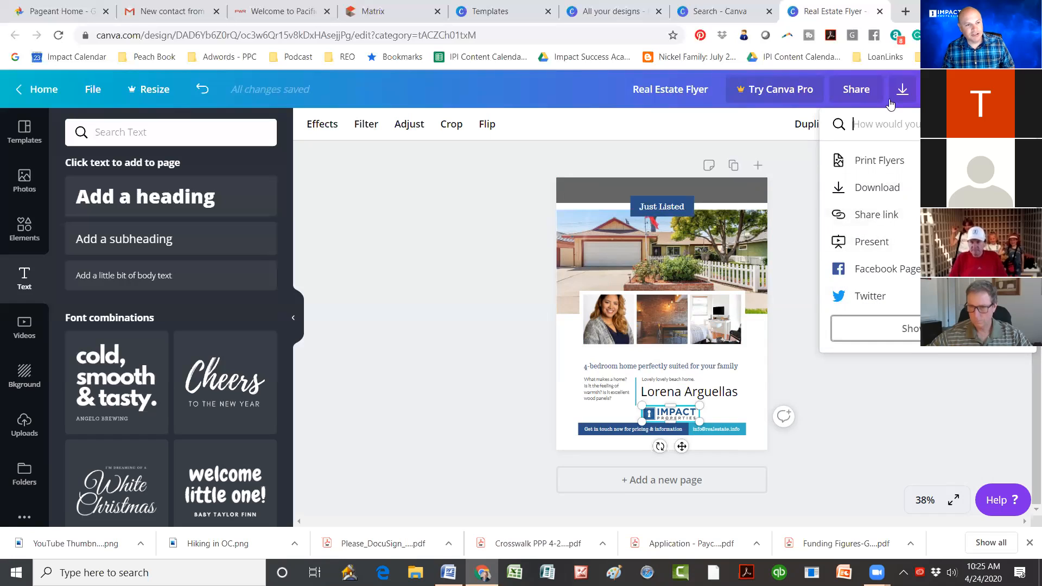
Step: View the flyer's download file-type settings, then return to All your designs
click(867, 190)
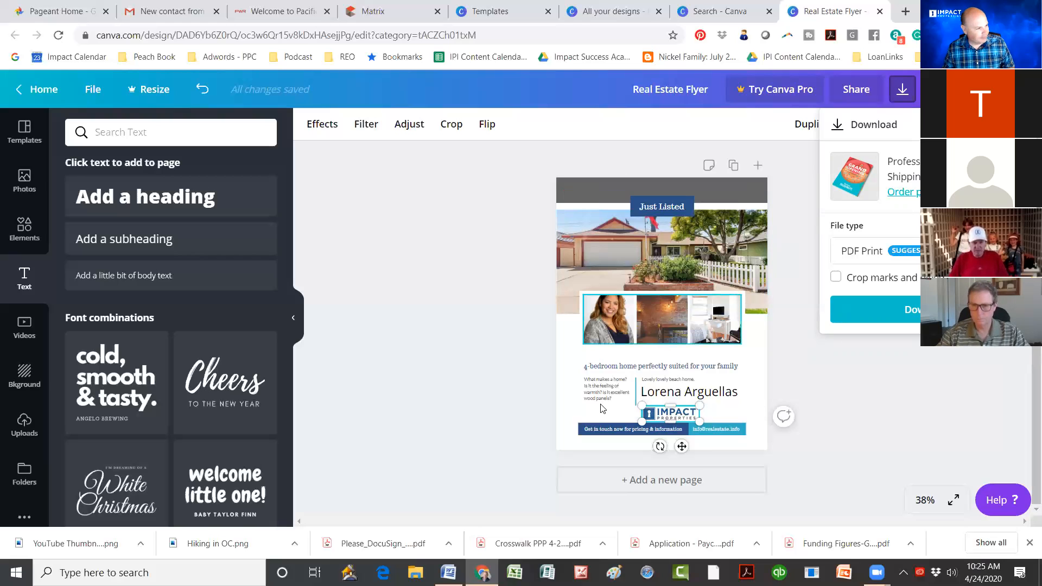
click(36, 96)
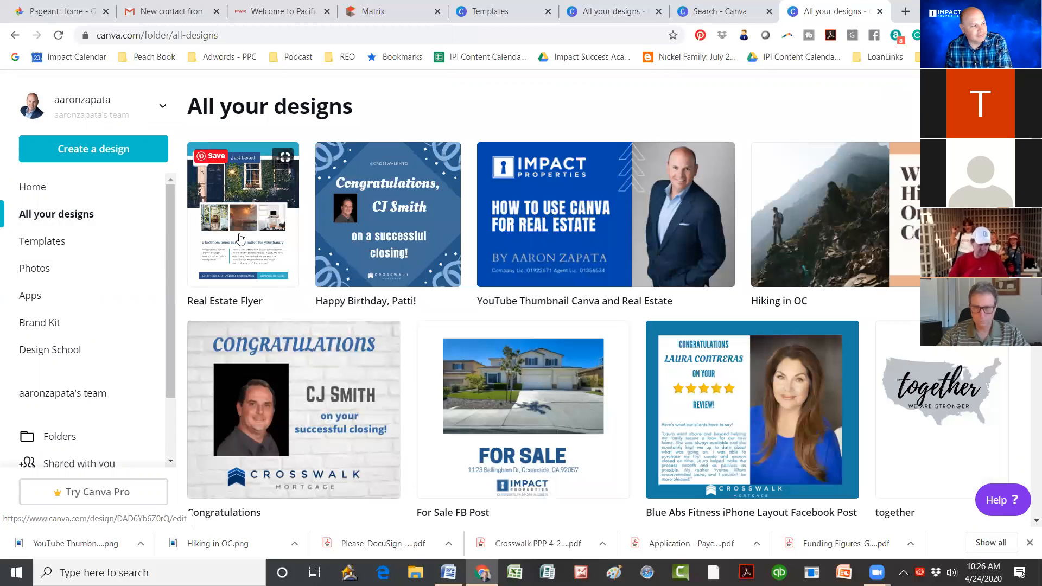
Step: Open the Real Estate Flyer design in a new tab
click(236, 238)
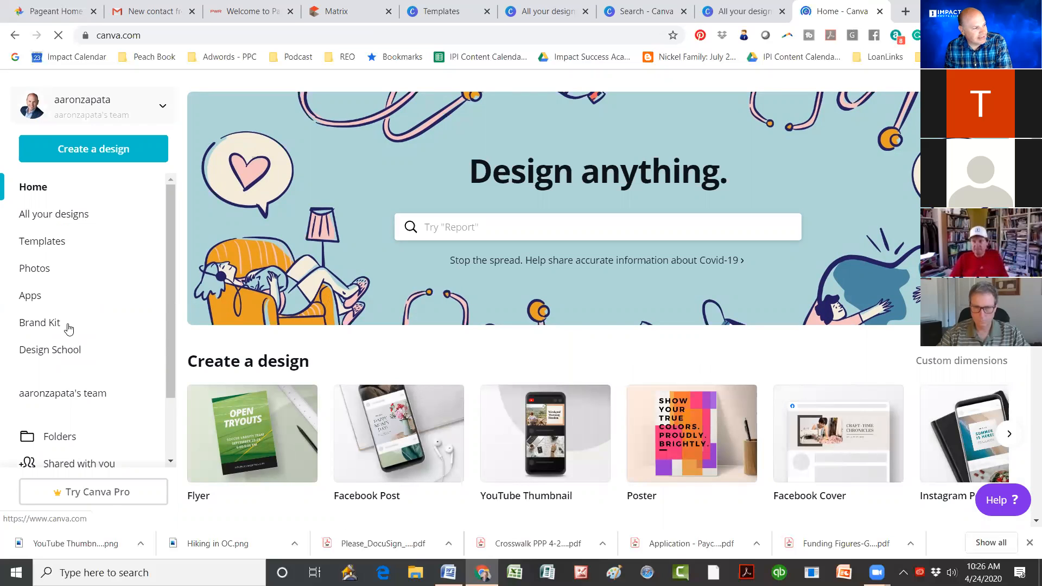
Step: Go to the team's shared designs page from the left sidebar
scroll(68, 328, down, 1)
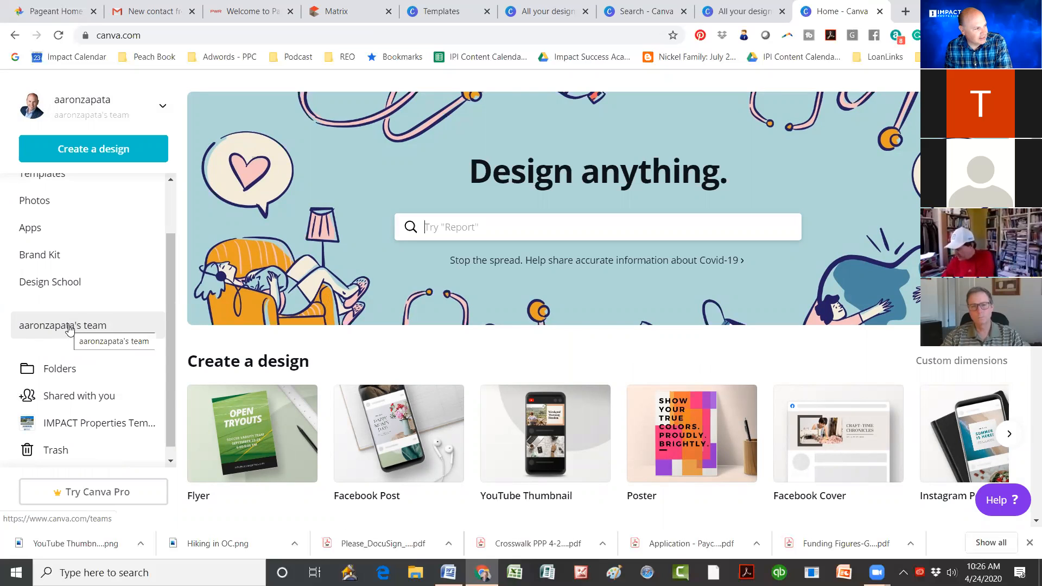
click(69, 328)
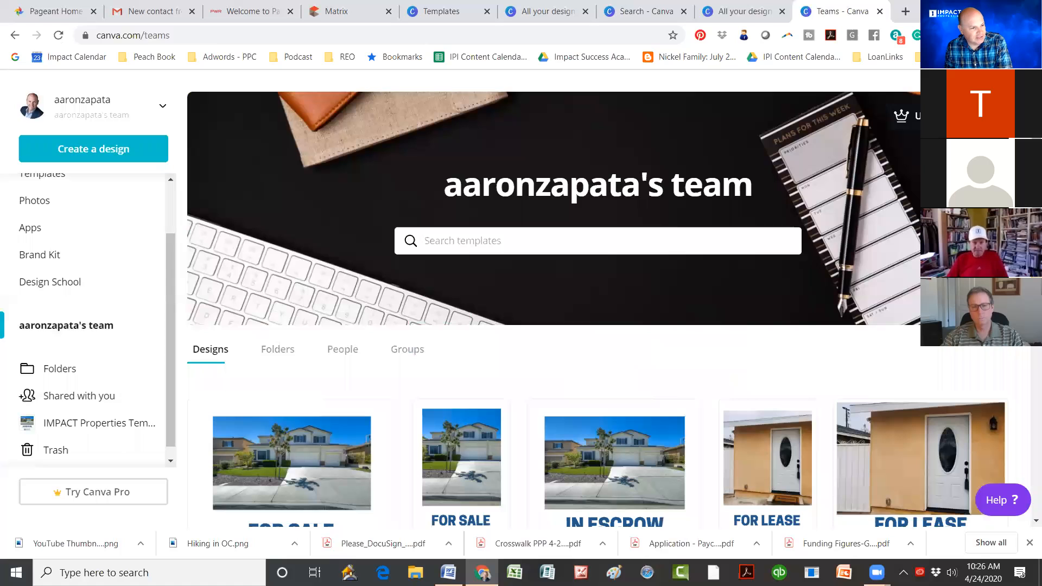
scroll(329, 325, down, 3)
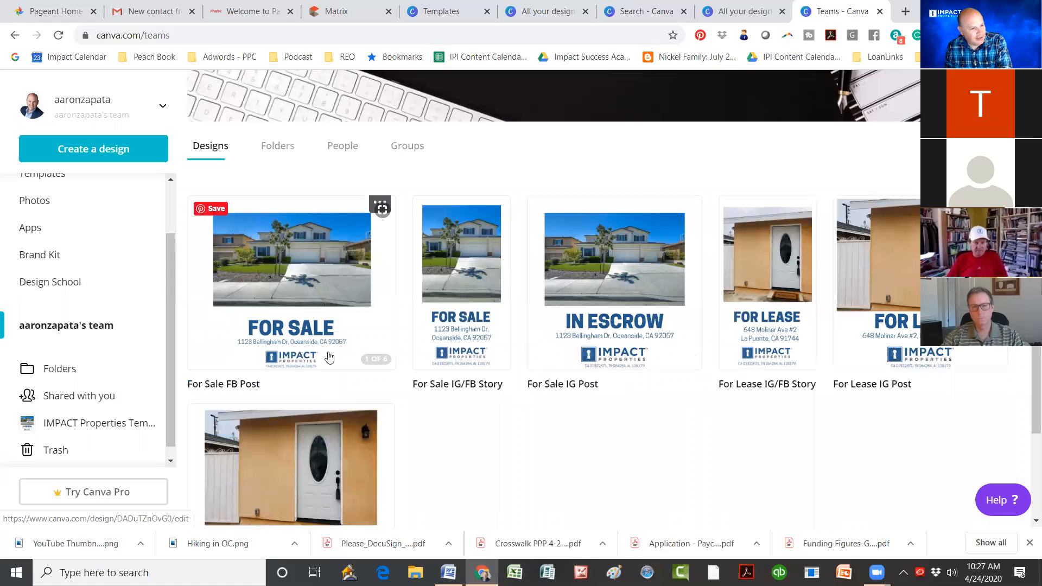
scroll(434, 360, up, 1)
scroll(111, 347, up, 2)
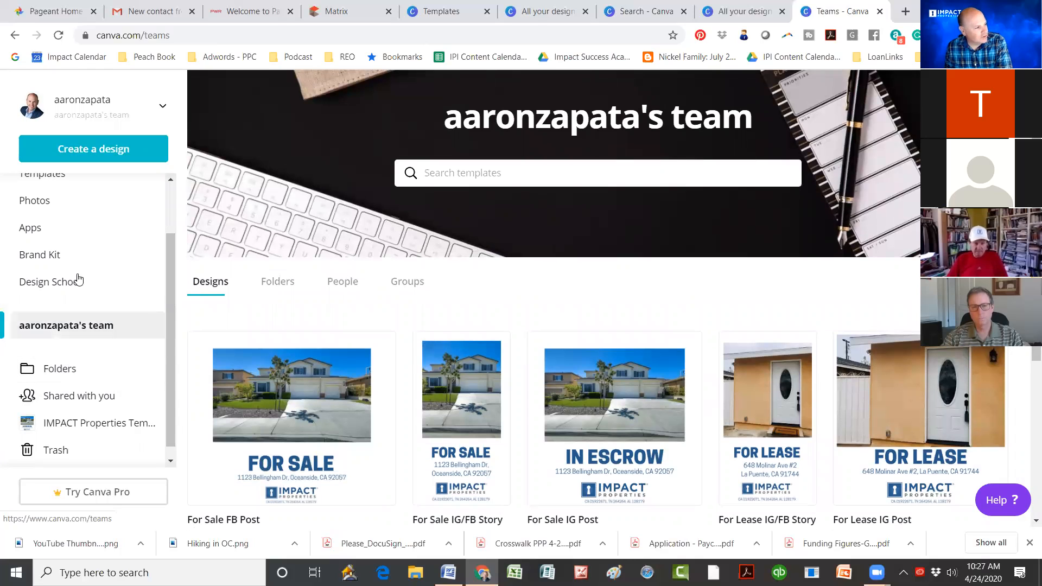
scroll(79, 279, up, 2)
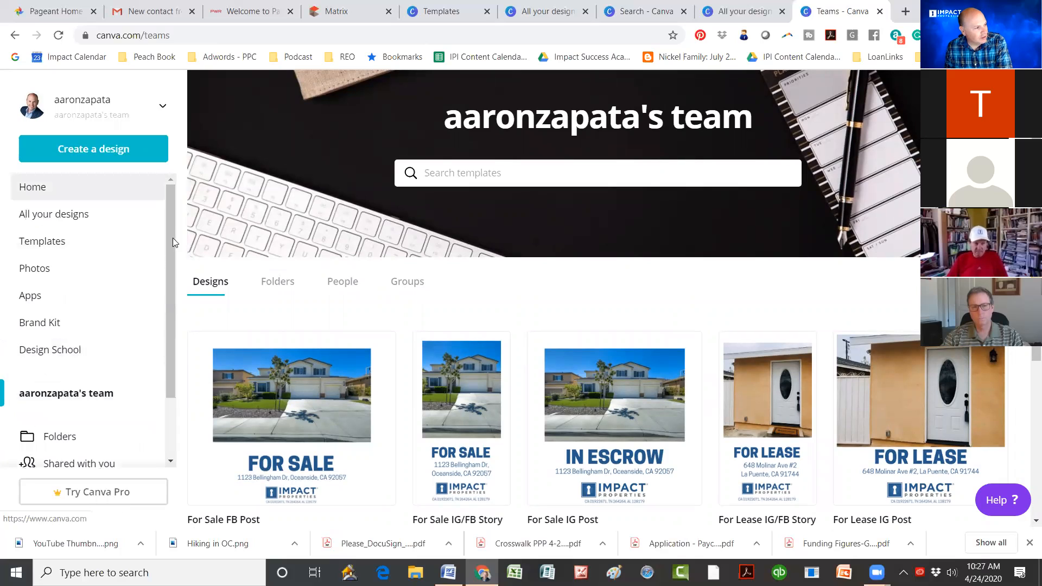
scroll(172, 260, down, 2)
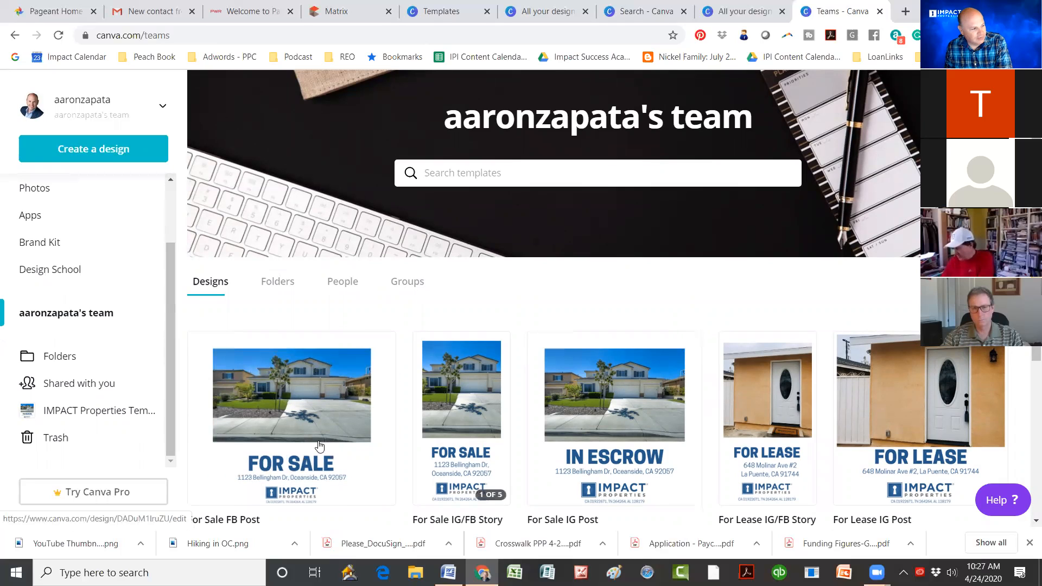
scroll(302, 386, down, 1)
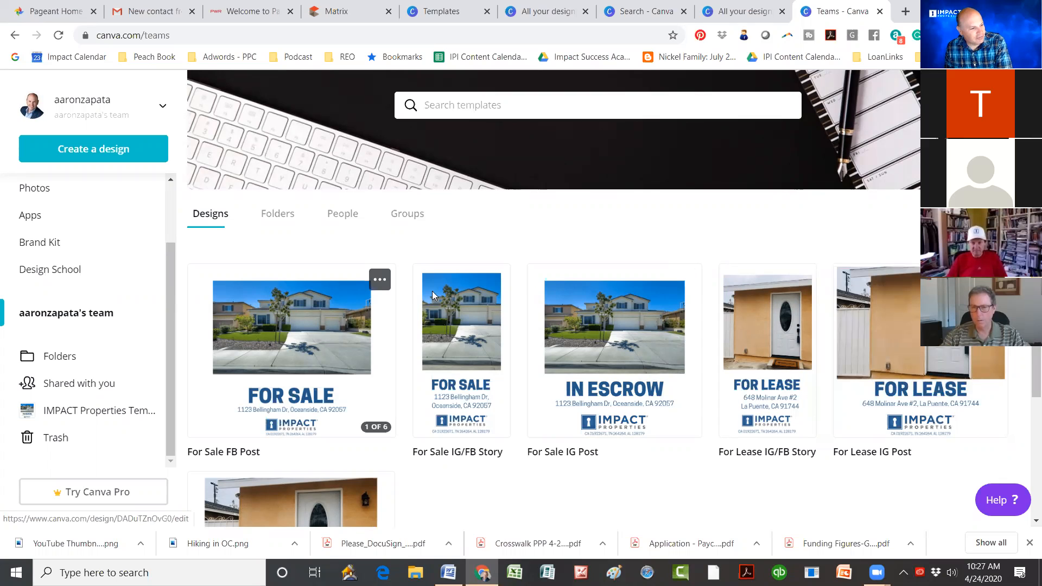
scroll(565, 363, down, 3)
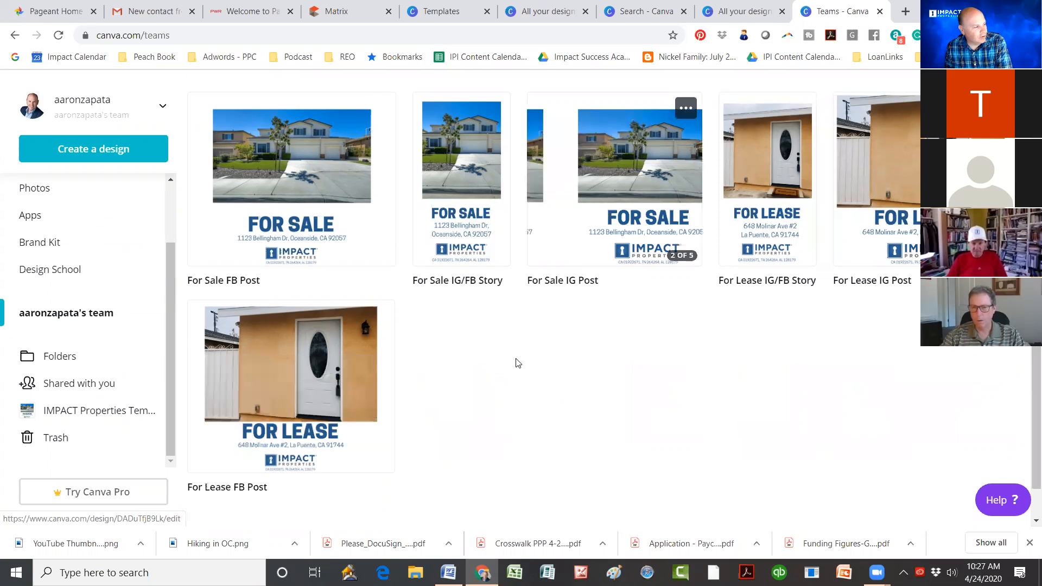
scroll(516, 363, up, 2)
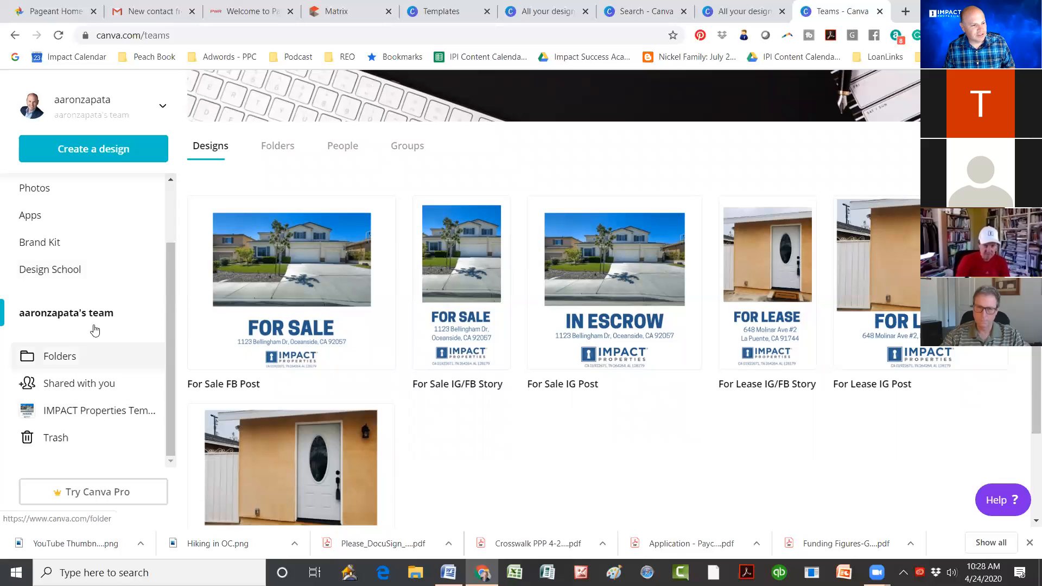
scroll(101, 306, up, 2)
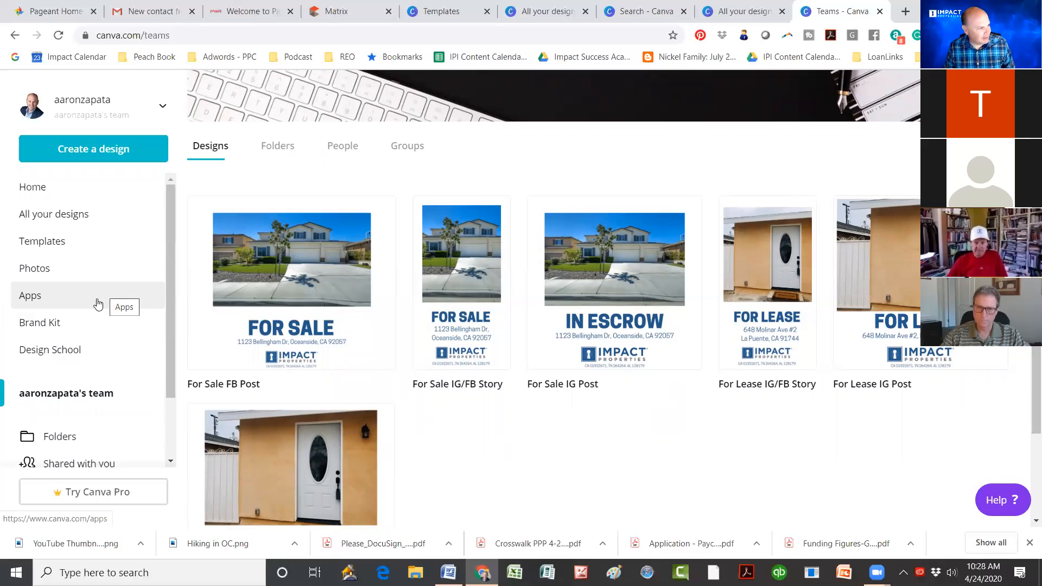
click(735, 14)
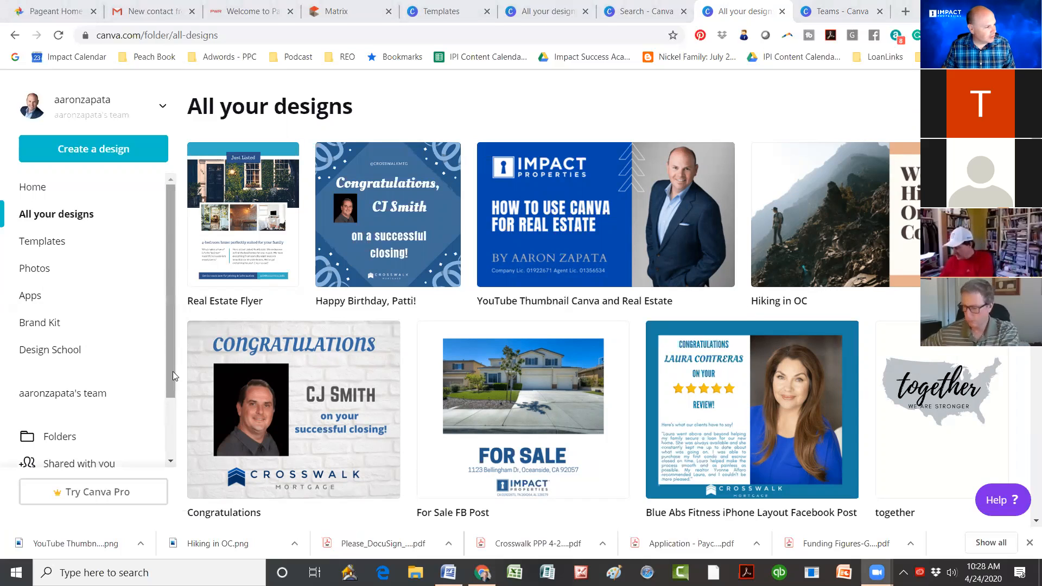
scroll(173, 371, down, 2)
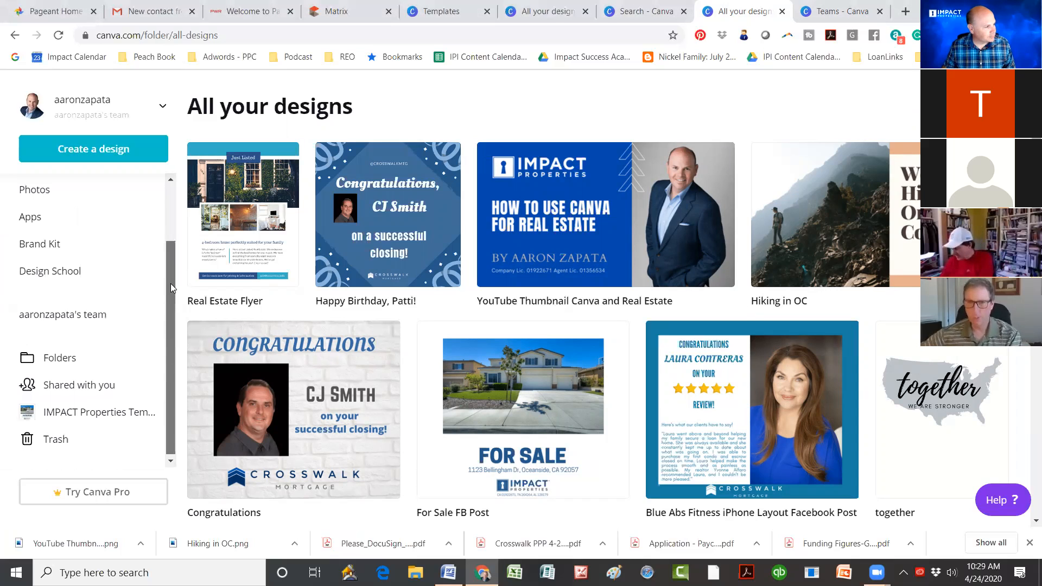
drag(170, 283, 168, 246)
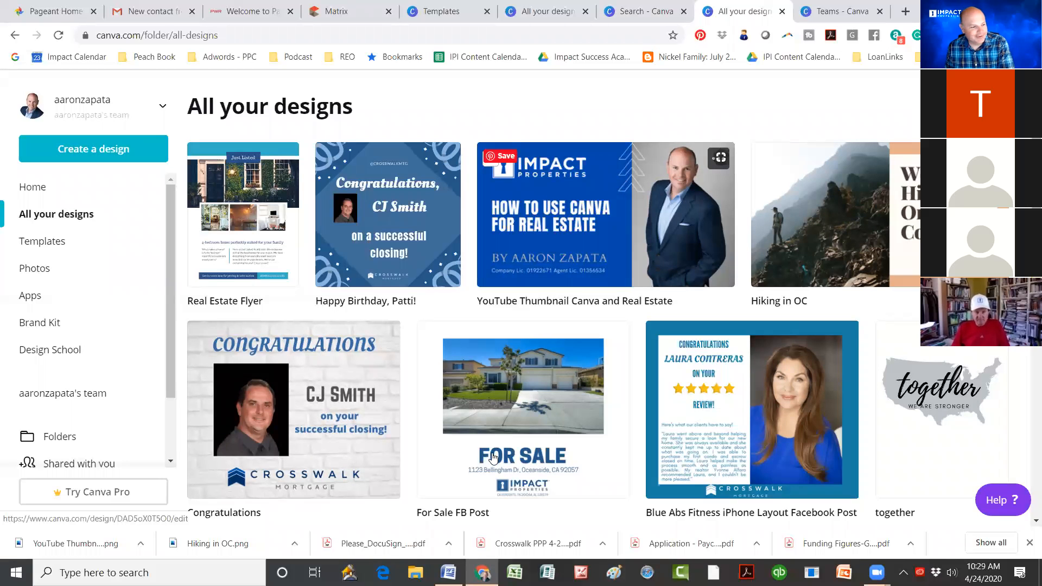
scroll(441, 391, down, 4)
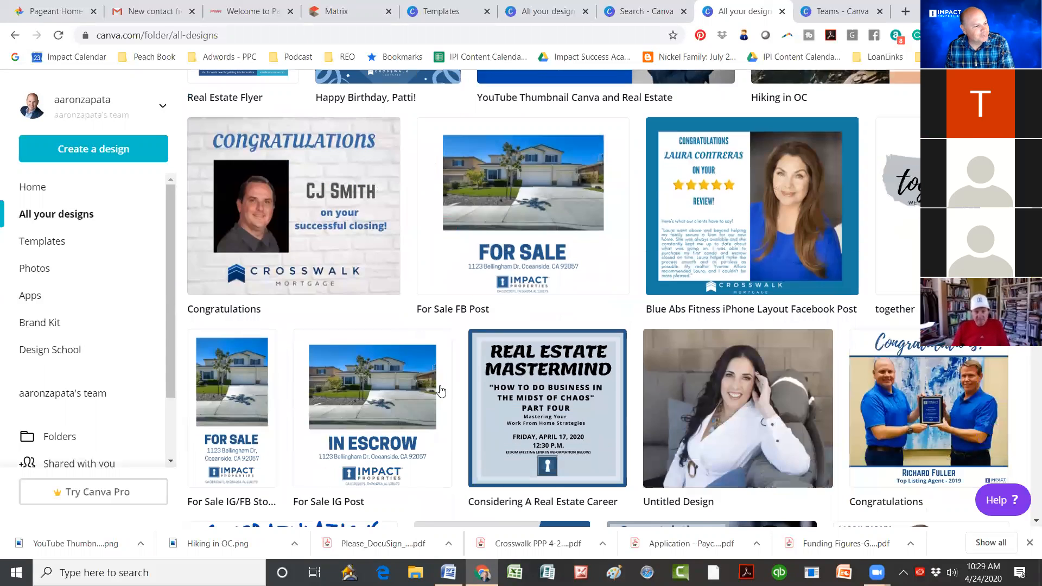
scroll(429, 388, down, 4)
scroll(326, 389, down, 1)
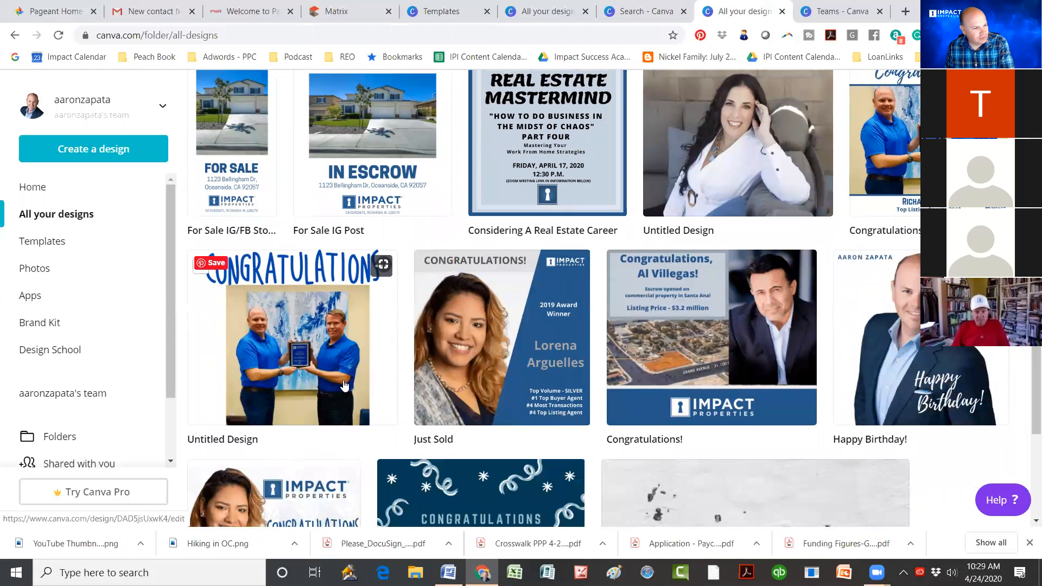
scroll(343, 385, down, 1)
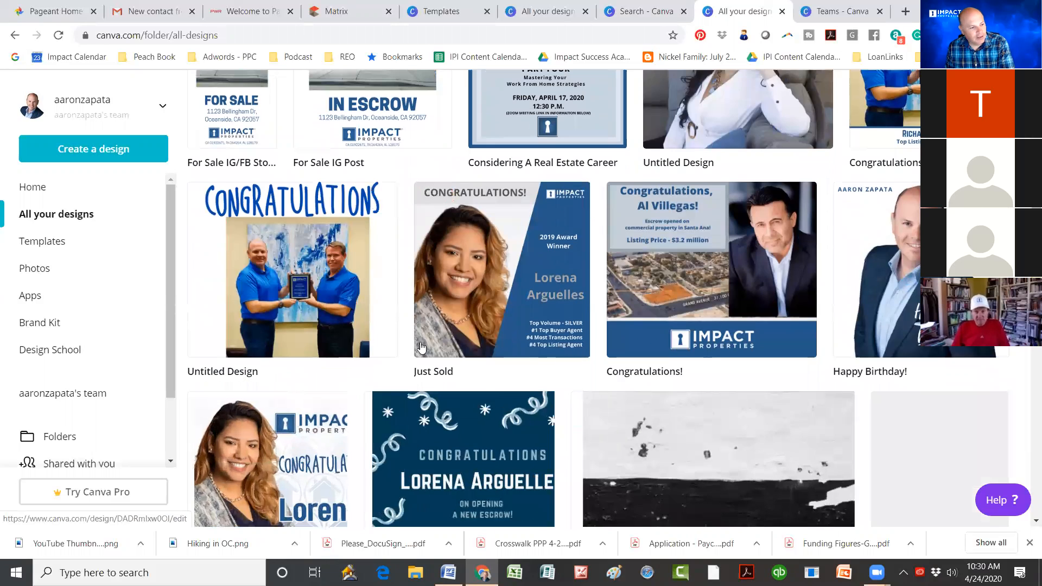
scroll(421, 347, down, 2)
scroll(435, 304, up, 8)
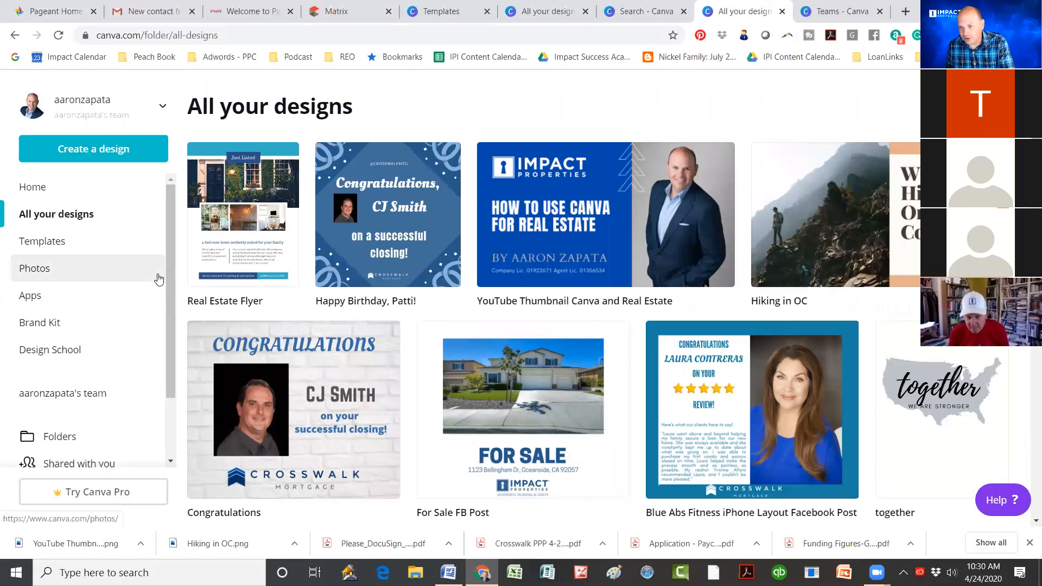
Step: Open the Templates gallery and scroll through its categories
click(43, 241)
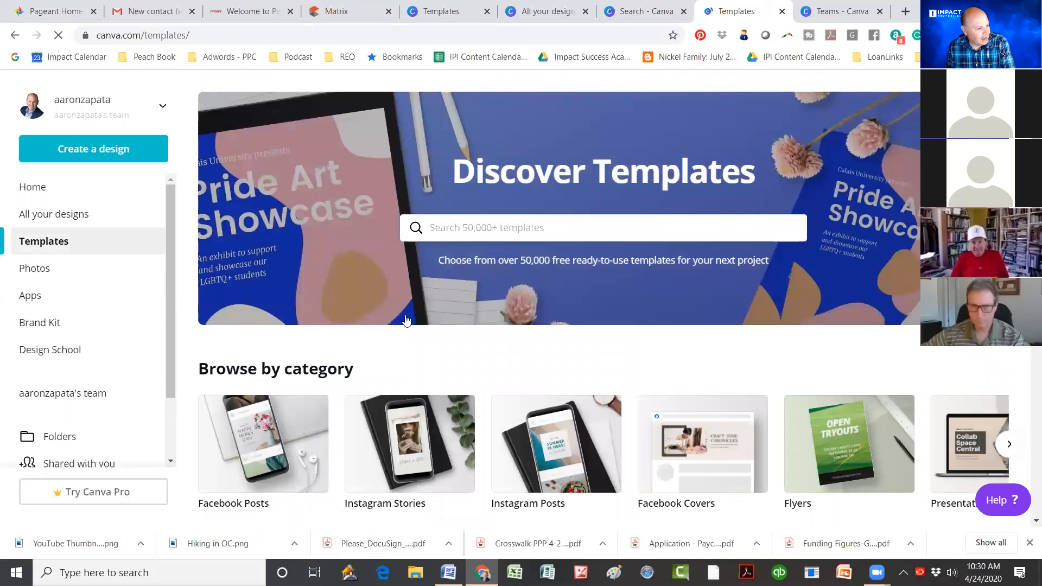
scroll(409, 319, down, 2)
Step: Scroll the 'instagram stories' template results down to the sunset 'Ask Me Anything' template
click(408, 319)
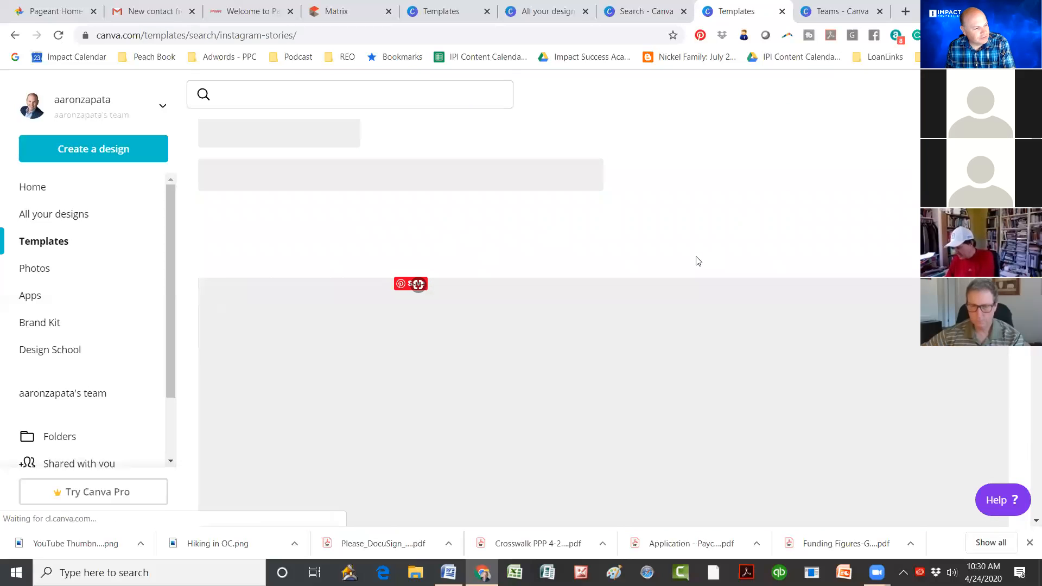
scroll(591, 431, down, 5)
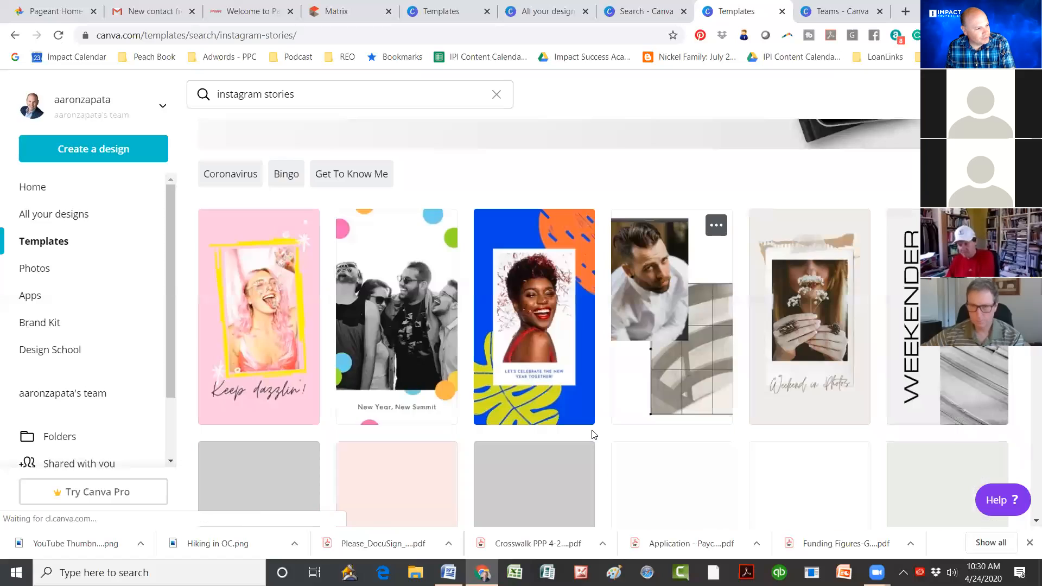
scroll(593, 436, down, 5)
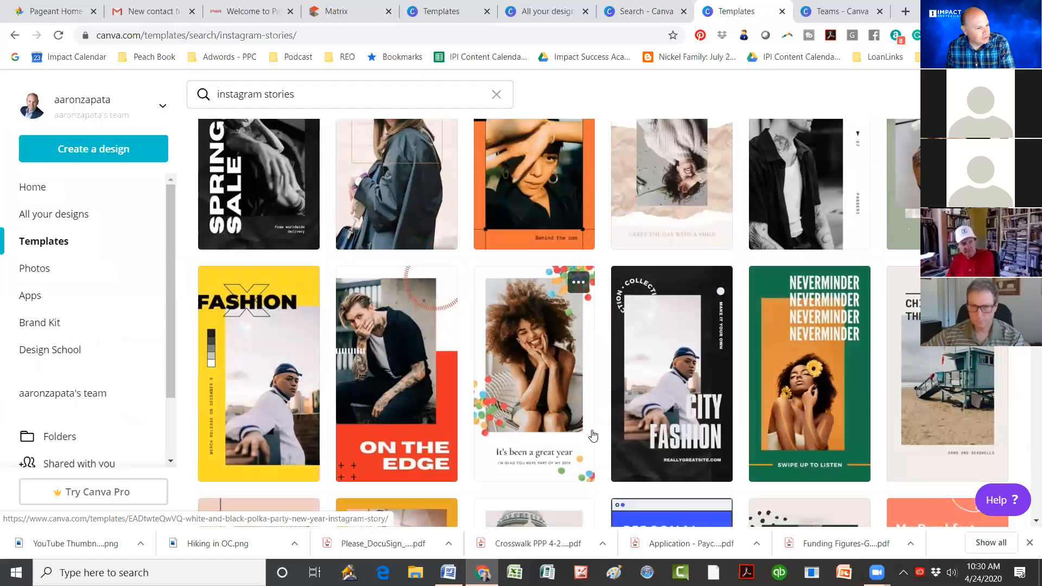
scroll(593, 436, down, 4)
scroll(593, 437, down, 3)
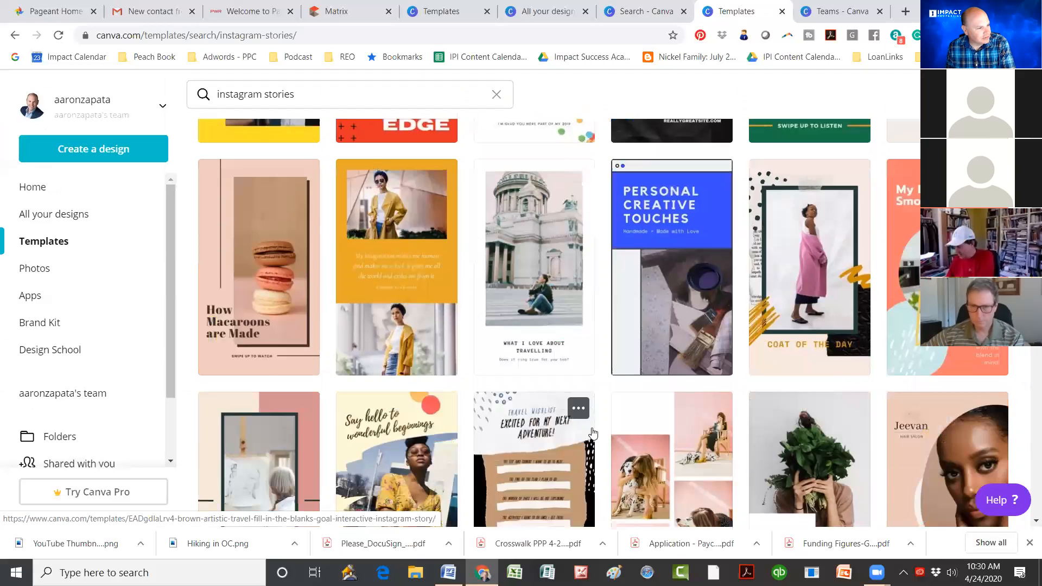
scroll(593, 434, down, 2)
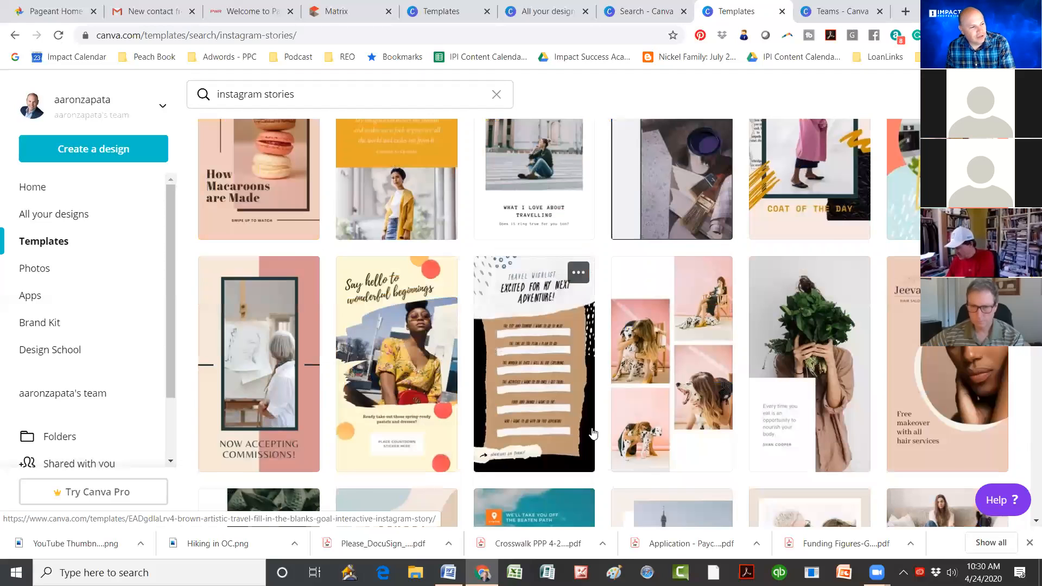
scroll(608, 401, down, 3)
scroll(624, 326, down, 2)
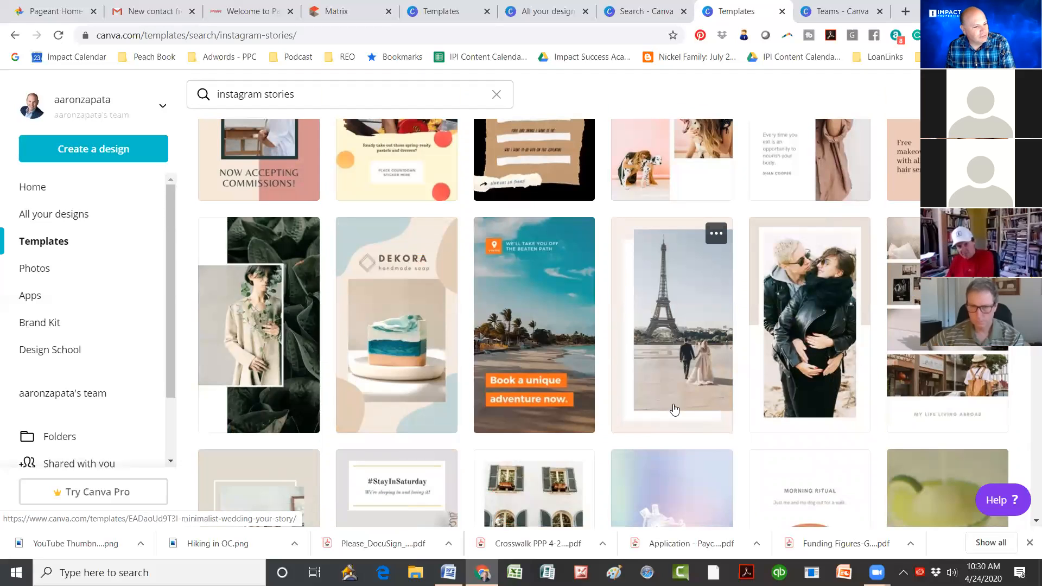
scroll(678, 413, down, 2)
scroll(662, 390, down, 3)
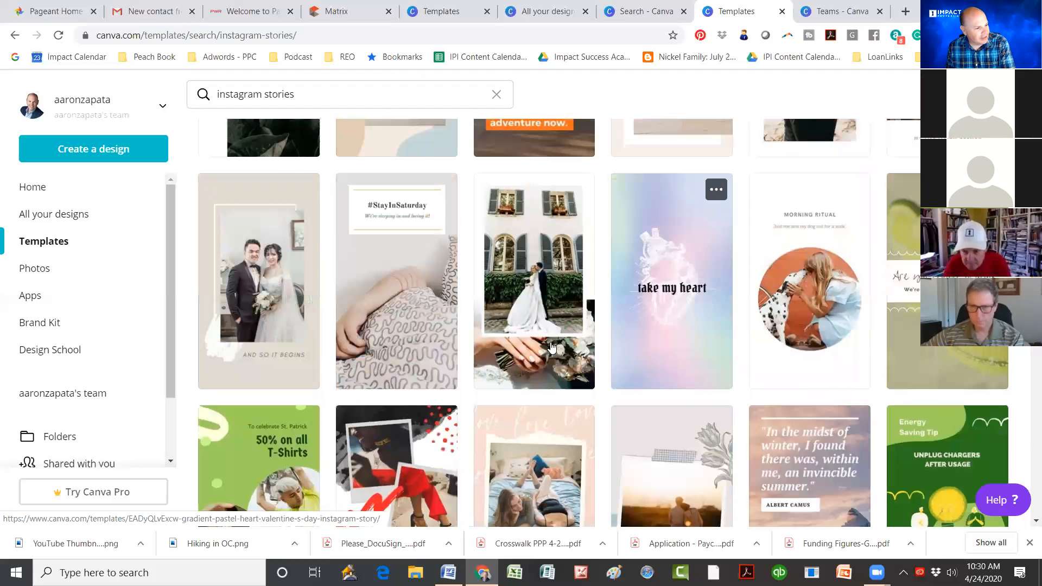
scroll(559, 350, down, 5)
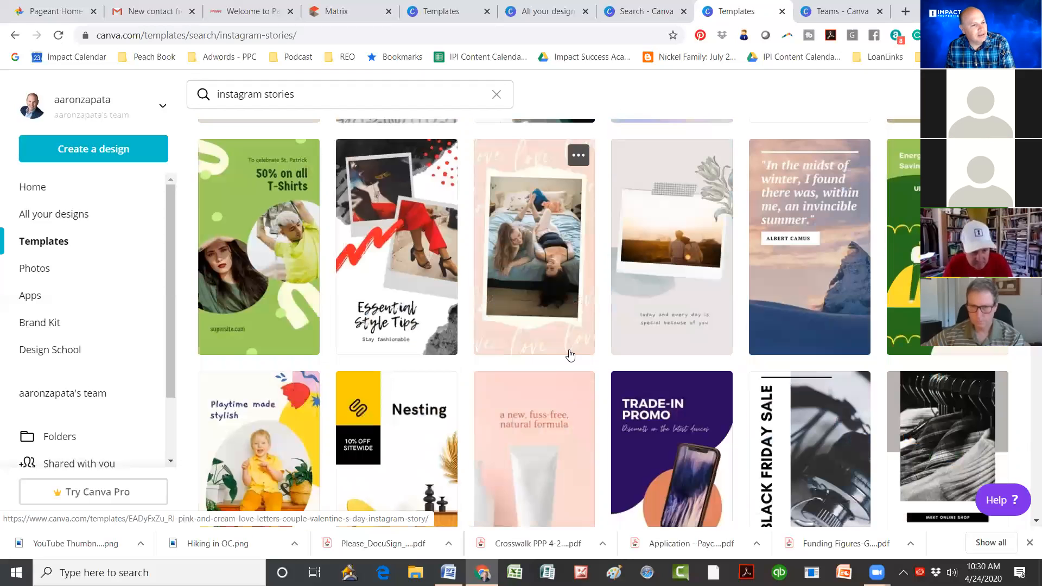
scroll(570, 355, down, 2)
scroll(569, 350, down, 2)
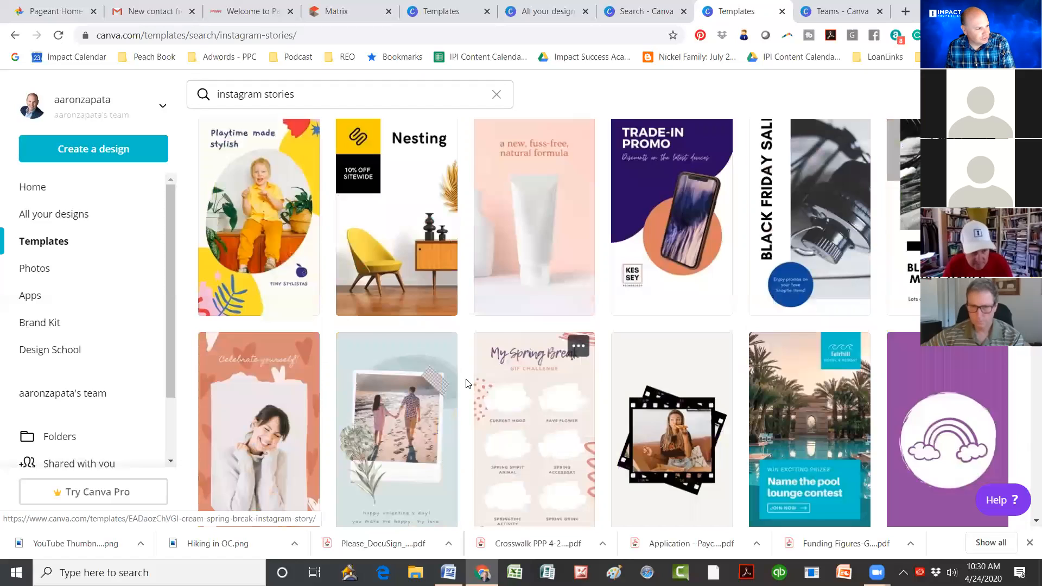
scroll(580, 363, down, 3)
scroll(582, 367, down, 3)
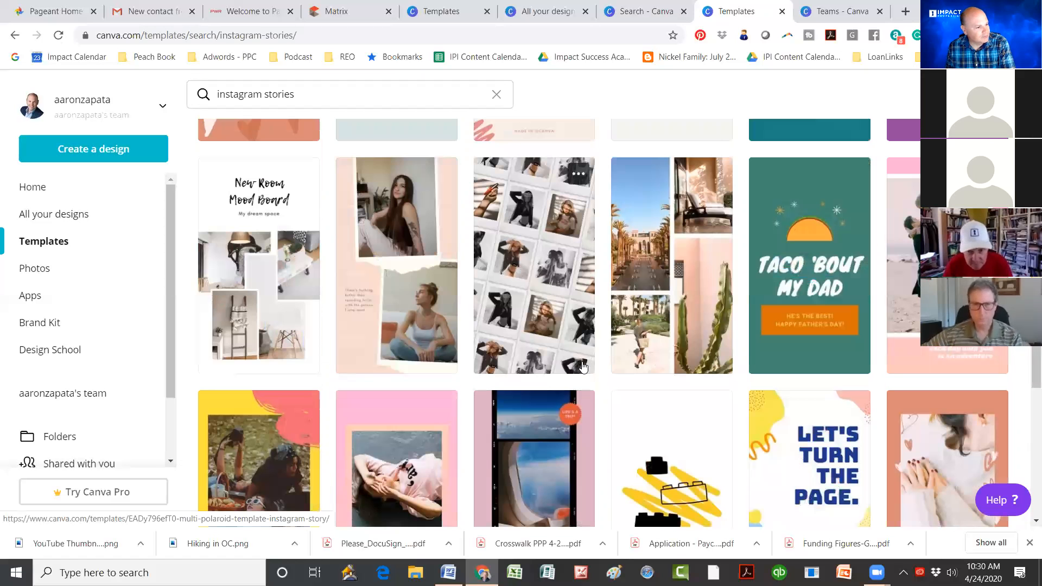
scroll(582, 368, down, 4)
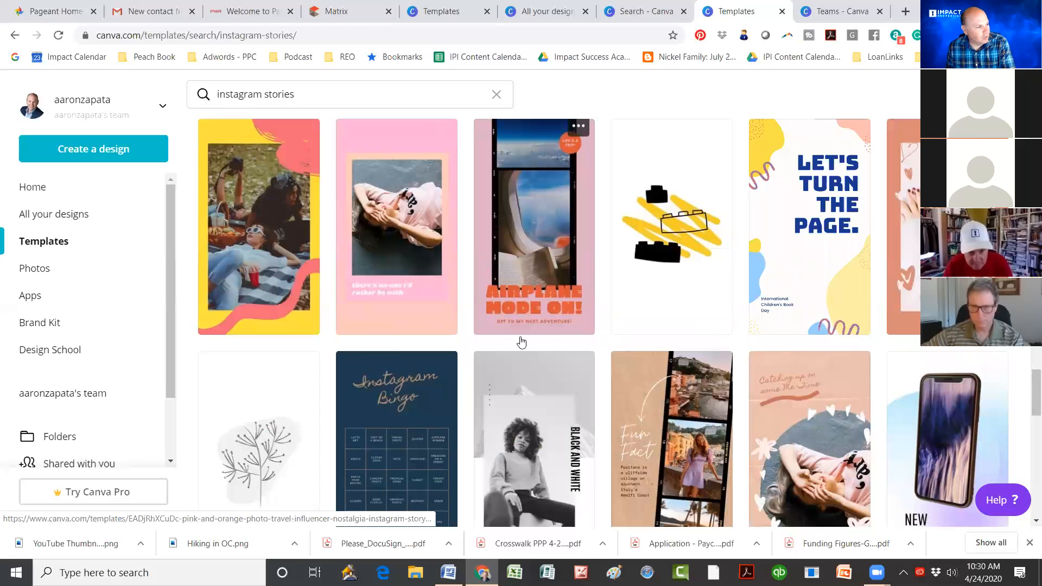
scroll(521, 342, down, 4)
scroll(535, 392, down, 2)
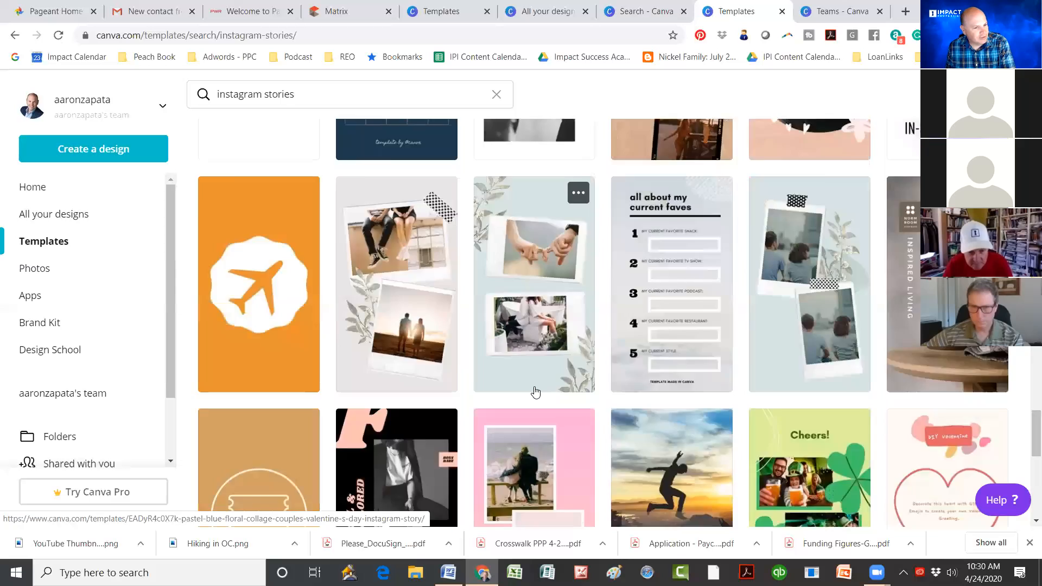
scroll(535, 391, down, 3)
scroll(535, 392, down, 1)
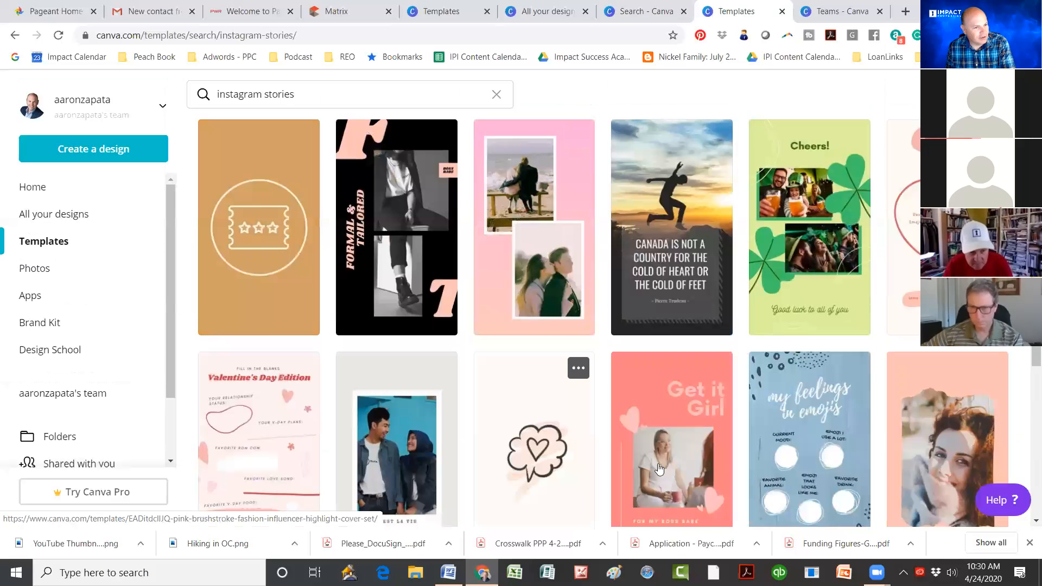
scroll(796, 265, down, 2)
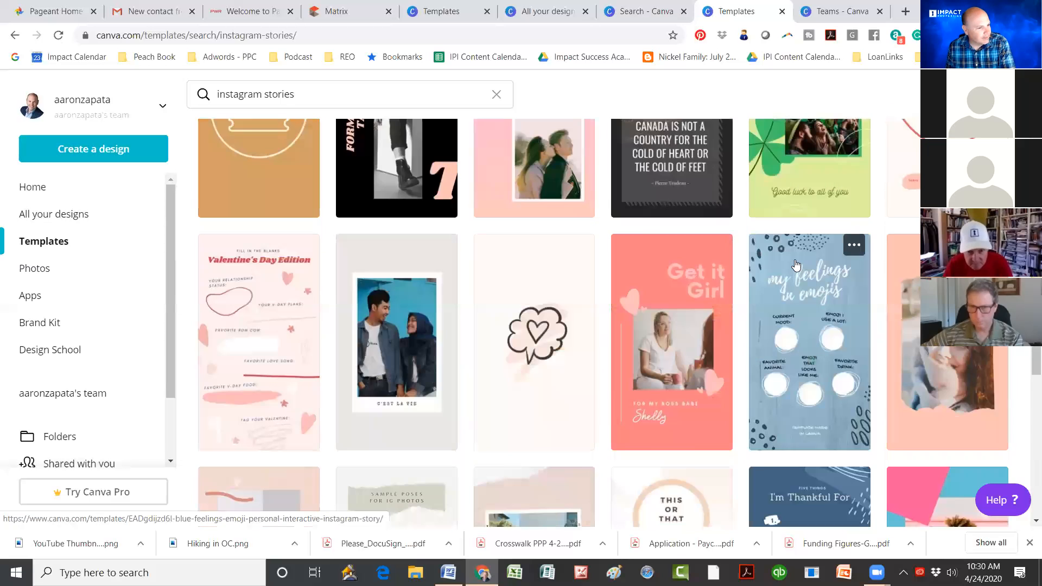
scroll(796, 265, down, 4)
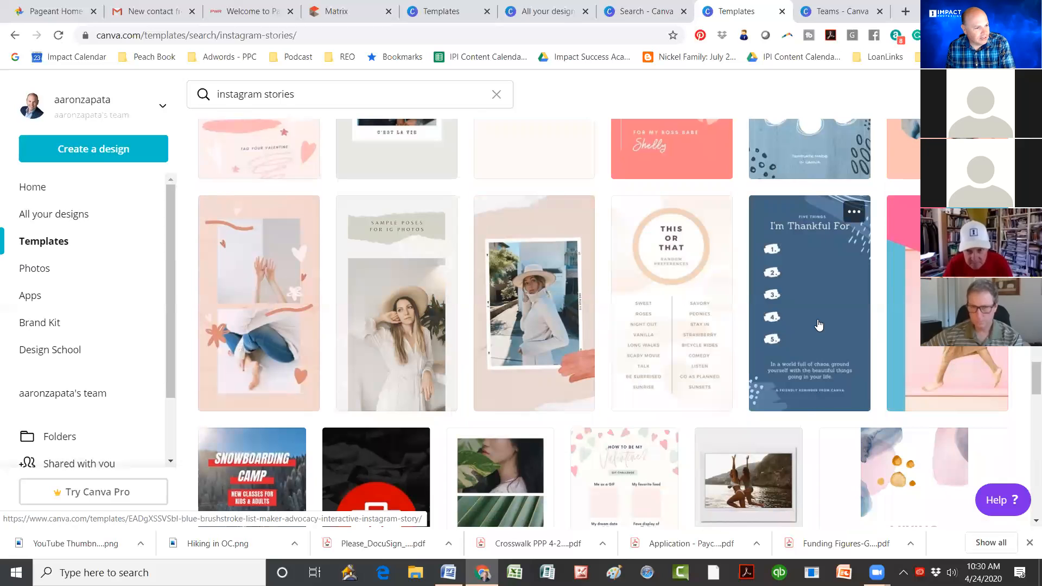
scroll(818, 324, down, 3)
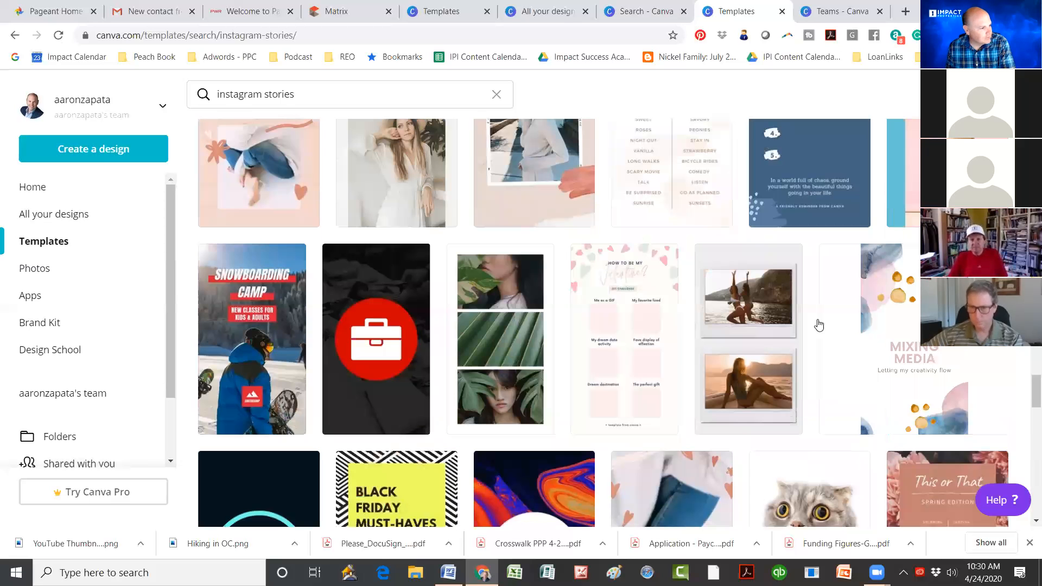
scroll(819, 325, down, 5)
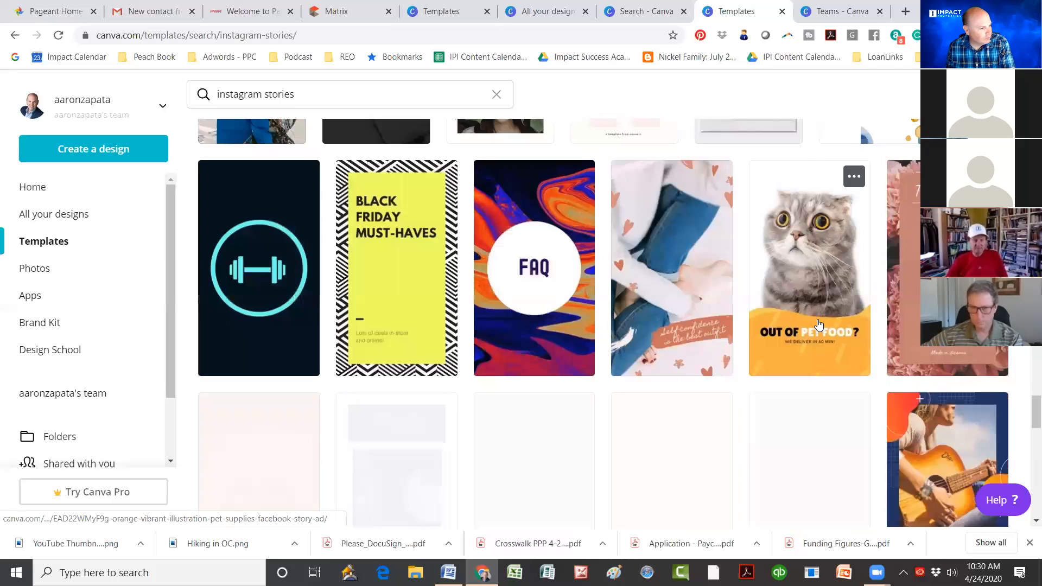
scroll(819, 325, down, 5)
scroll(819, 324, down, 2)
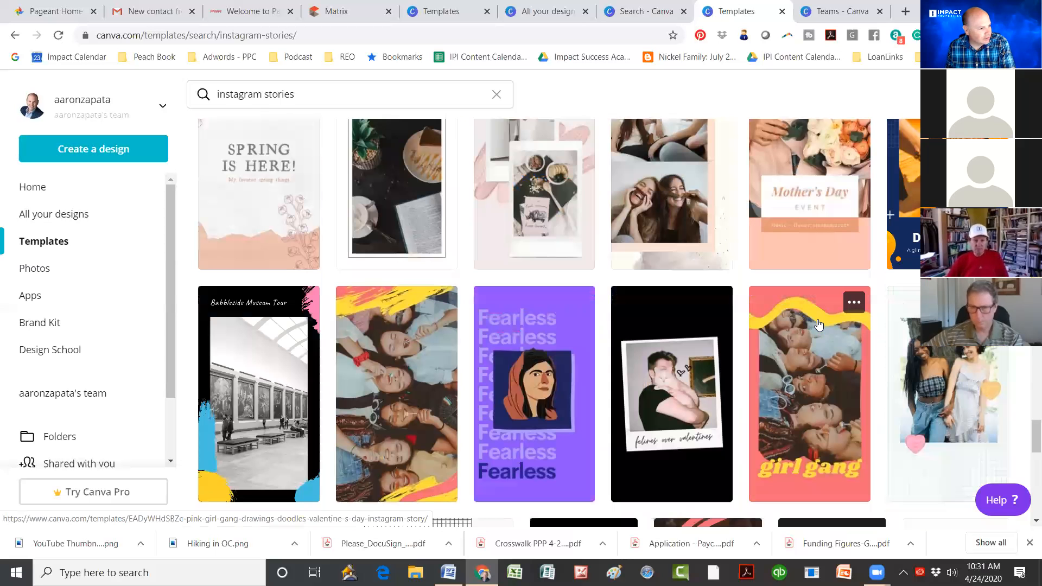
scroll(780, 338, down, 5)
scroll(779, 337, down, 3)
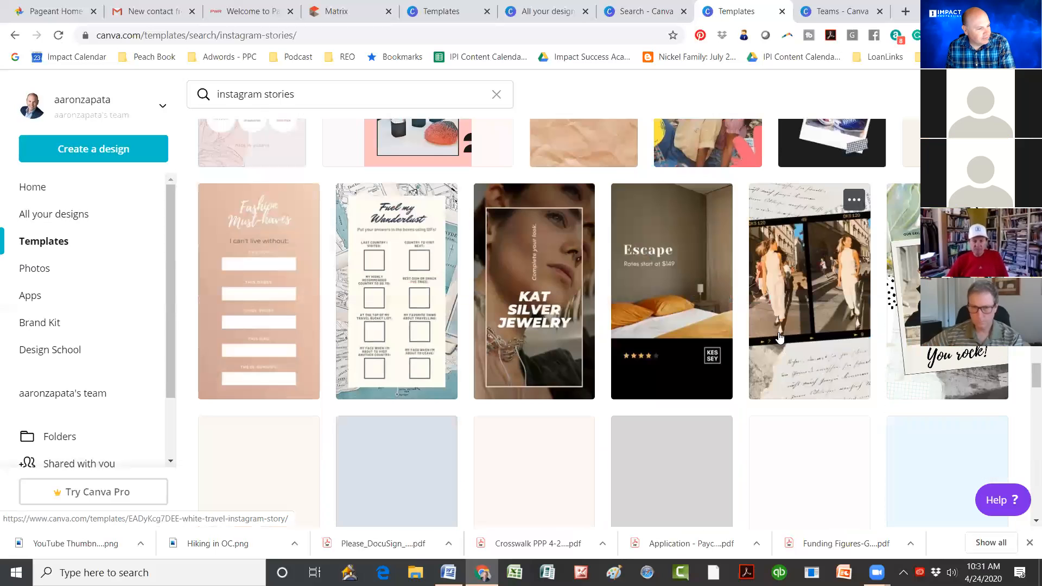
scroll(780, 338, down, 5)
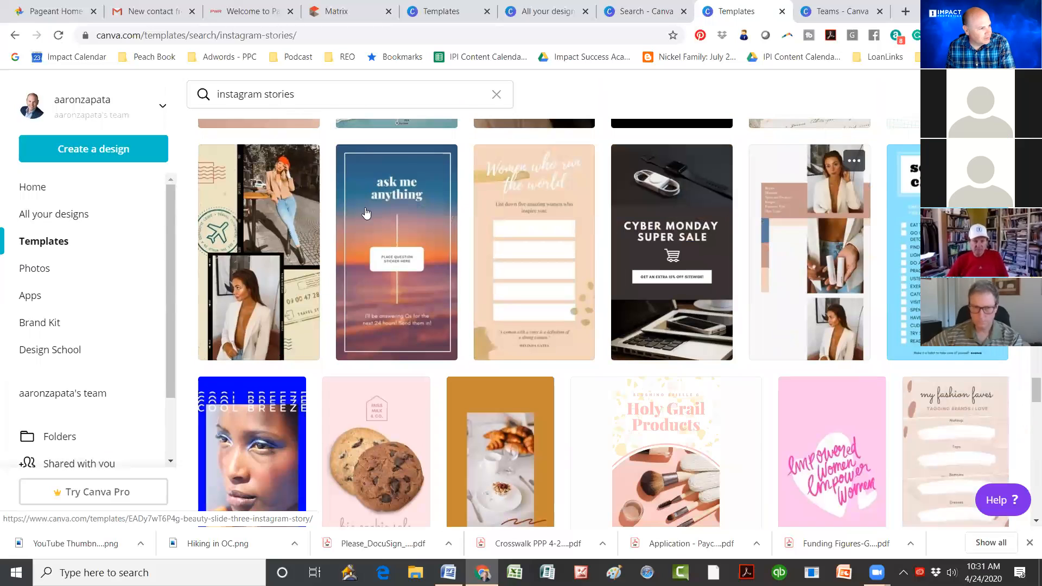
Step: Start a new design from the sunset 'Ask Me Anything' Instagram Story template
click(431, 234)
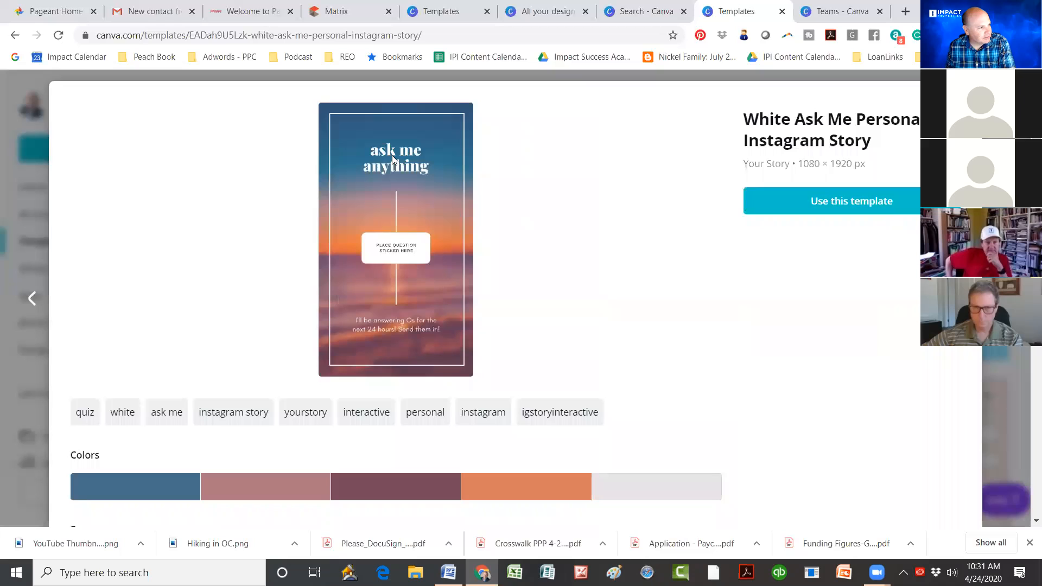
click(794, 205)
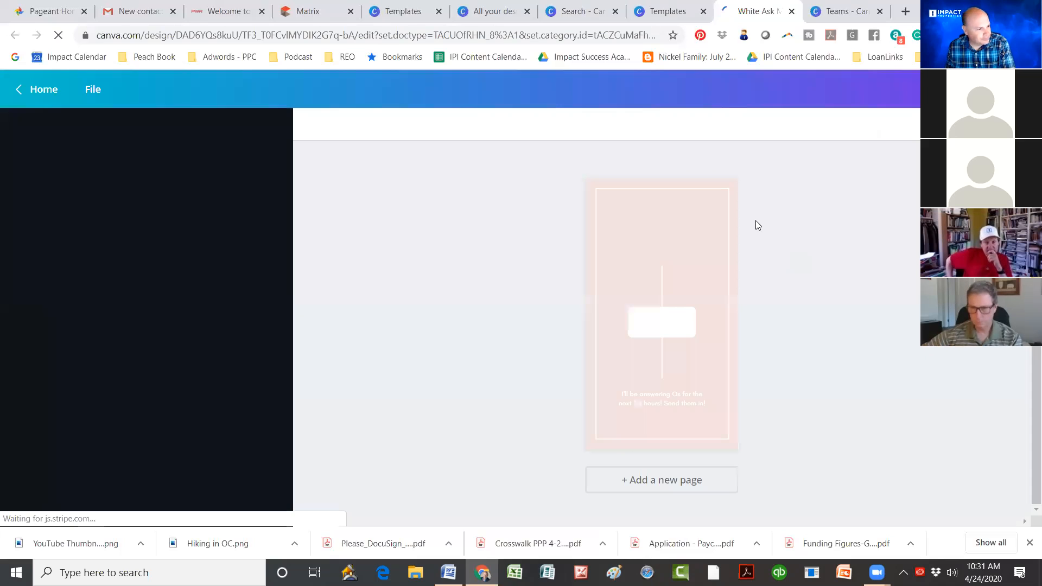
click(657, 263)
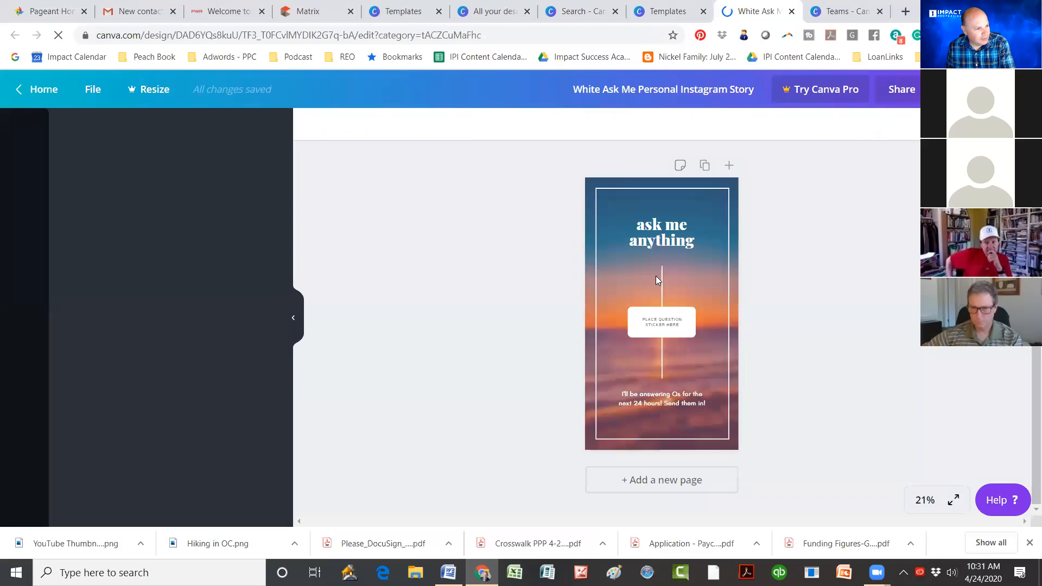
Step: Replace the bottom body text with the pasted author name, widened to the margin and nudged left
click(650, 400)
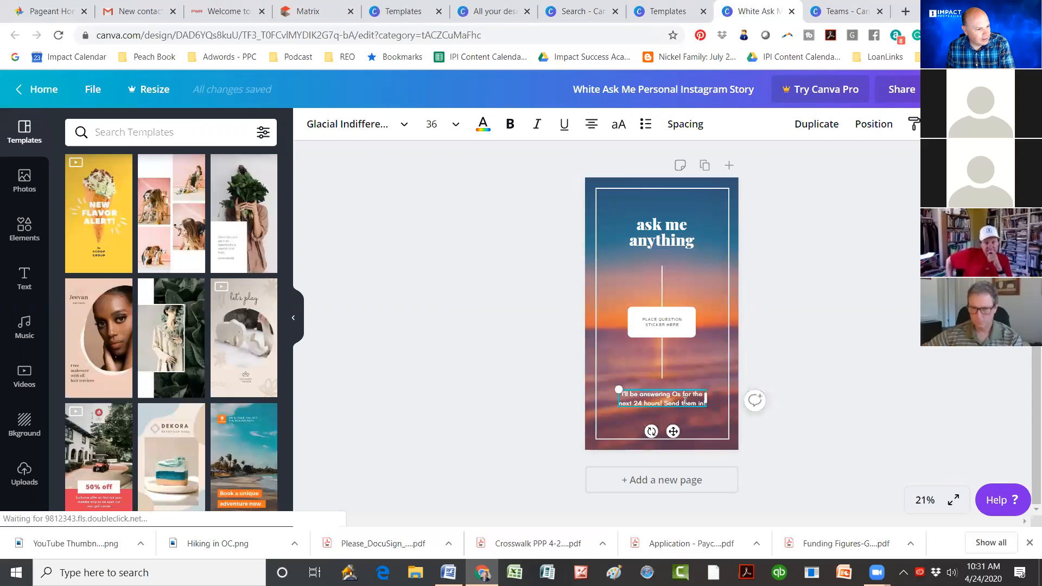
drag(668, 403, 625, 394)
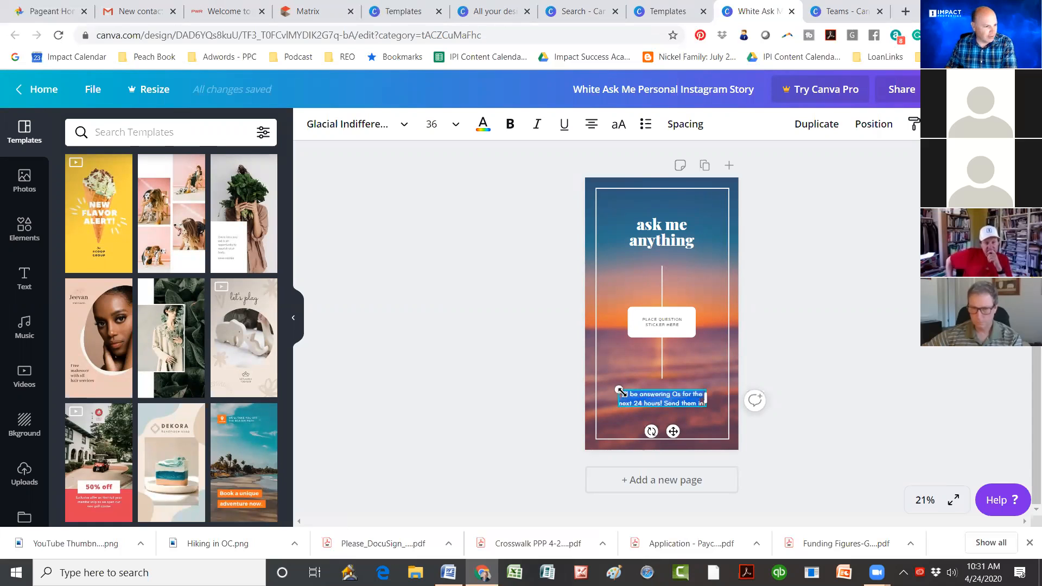
key(BackSpace)
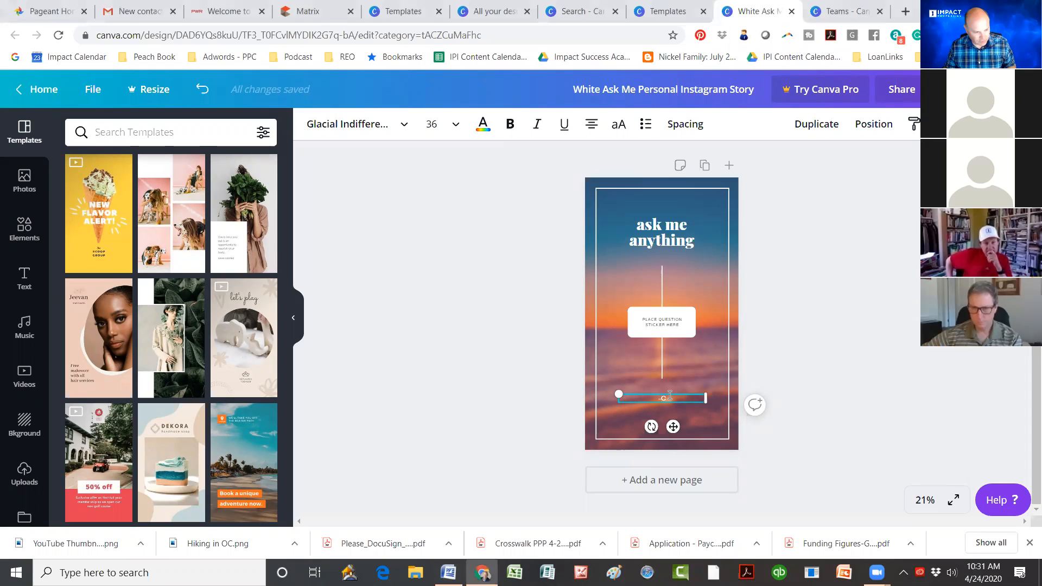
text(Craig Groeschel)
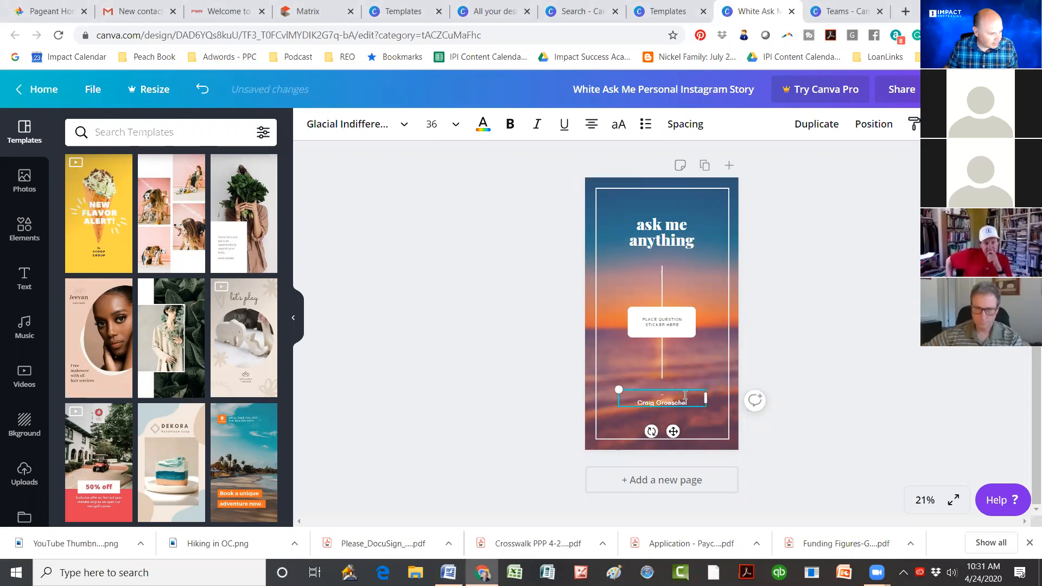
drag(706, 399, 722, 399)
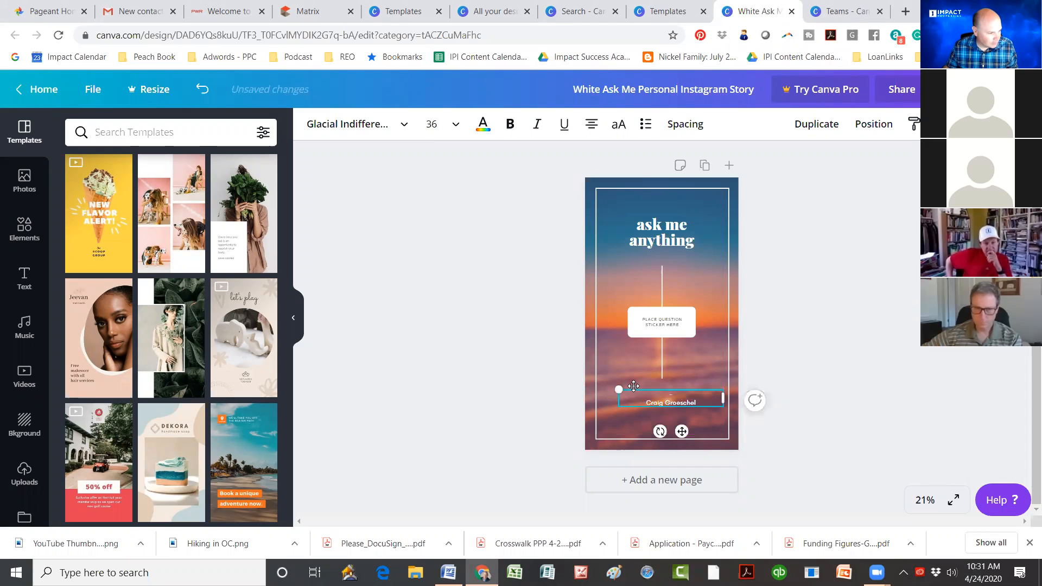
drag(625, 386, 616, 386)
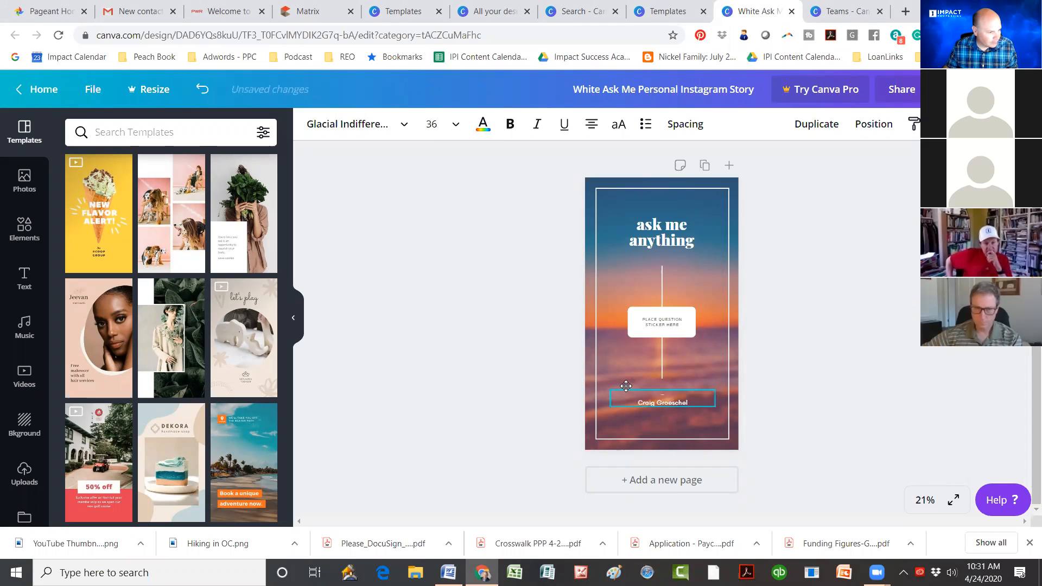
Step: Delete the question sticker text in the middle, restoring the frame outline removed by mistake
click(660, 323)
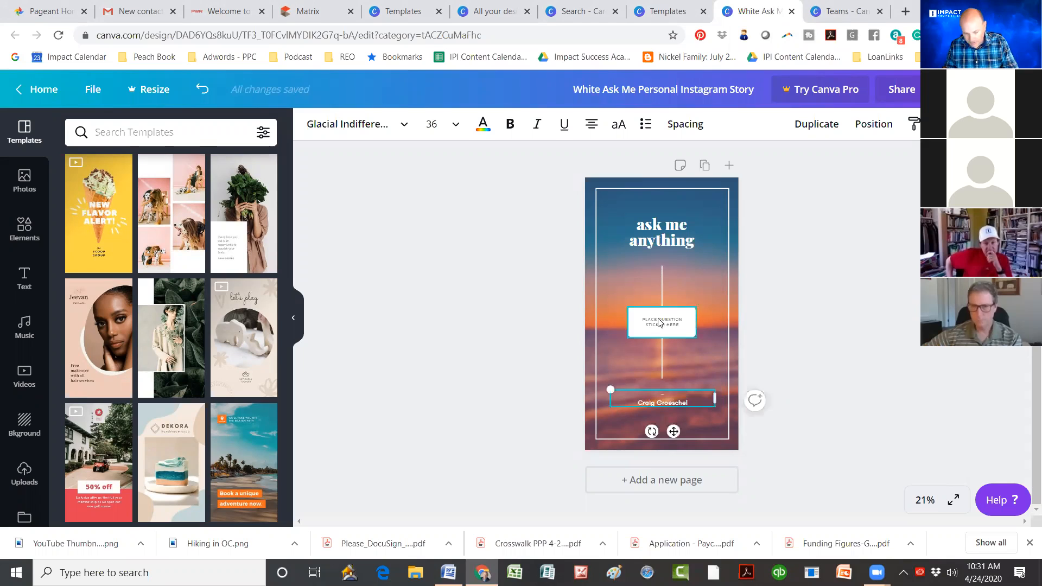
click(667, 329)
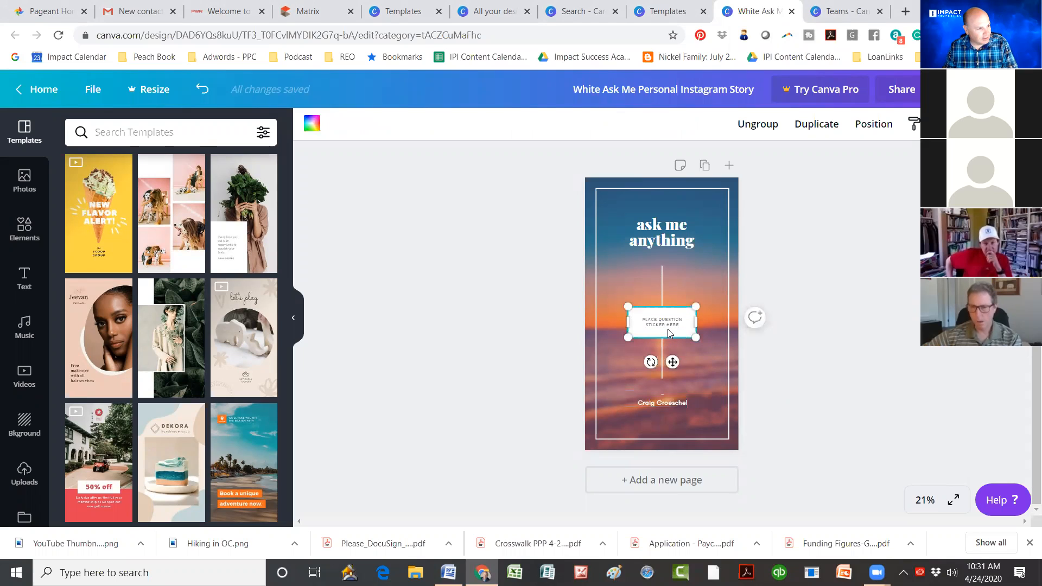
click(662, 325)
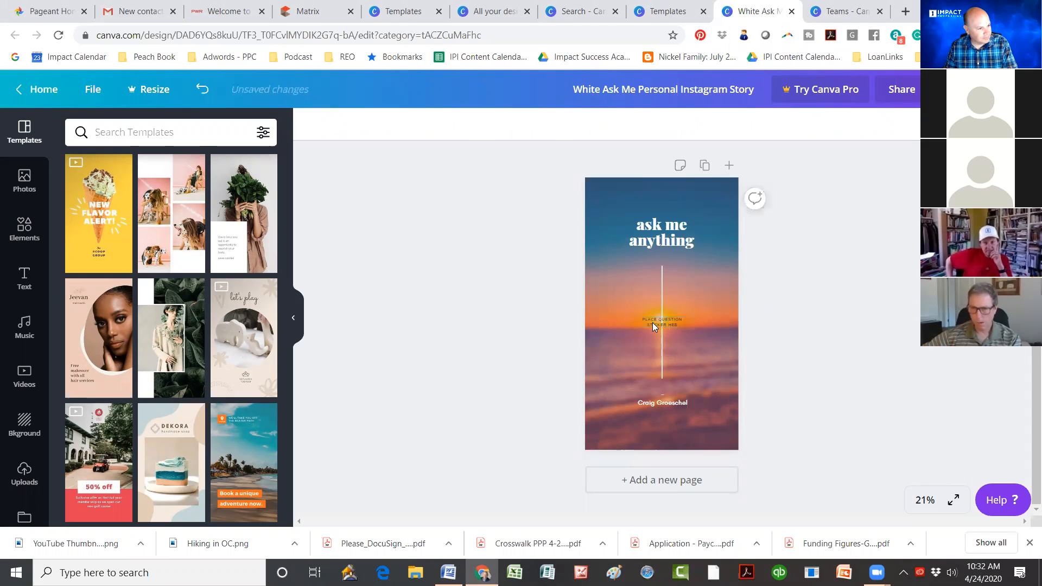
key(ctrl+z)
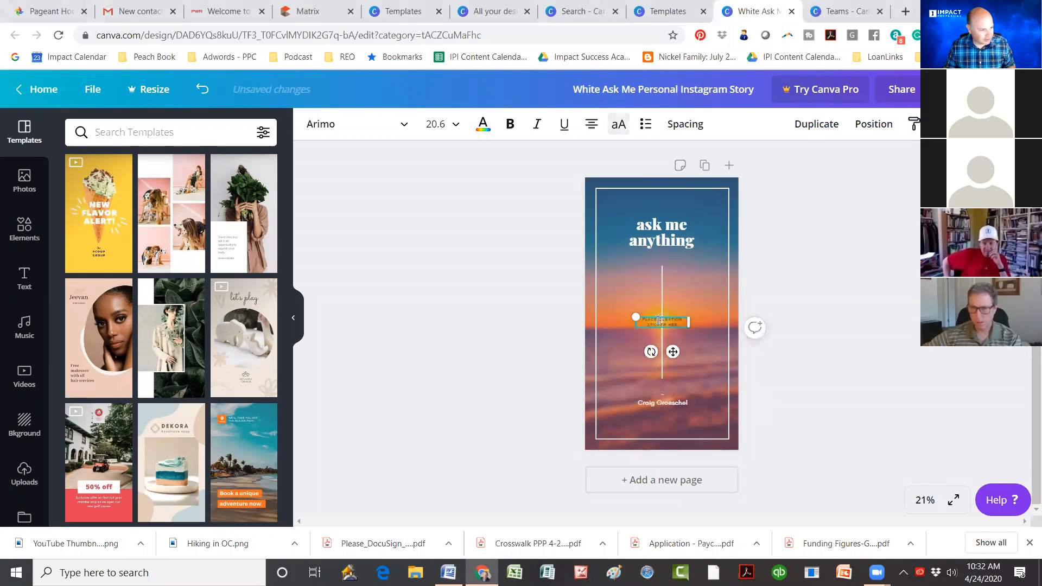
click(654, 318)
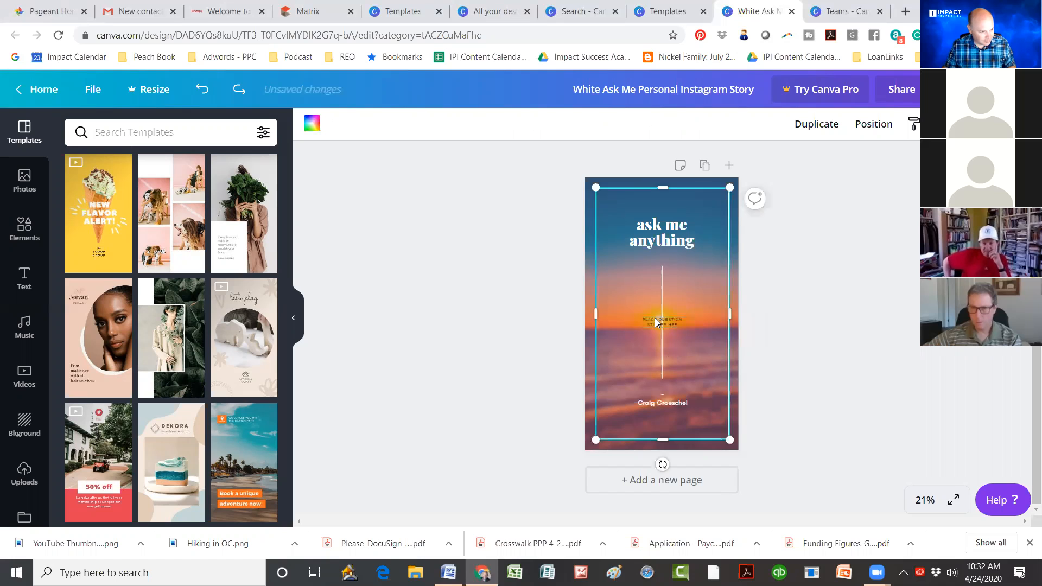
click(655, 318)
key(Delete)
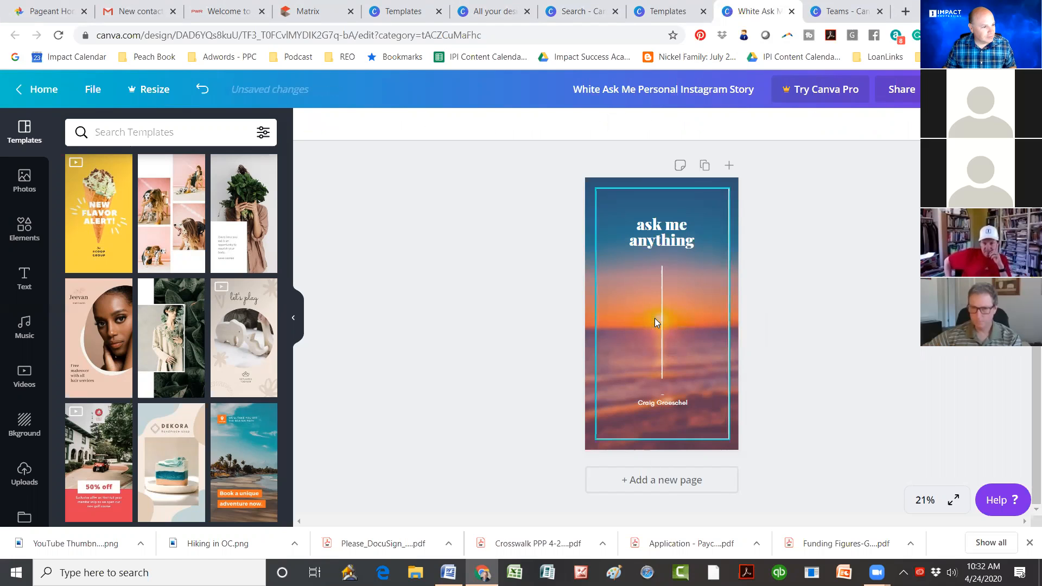
Step: Delete the vertical line running through the middle of the story
click(662, 314)
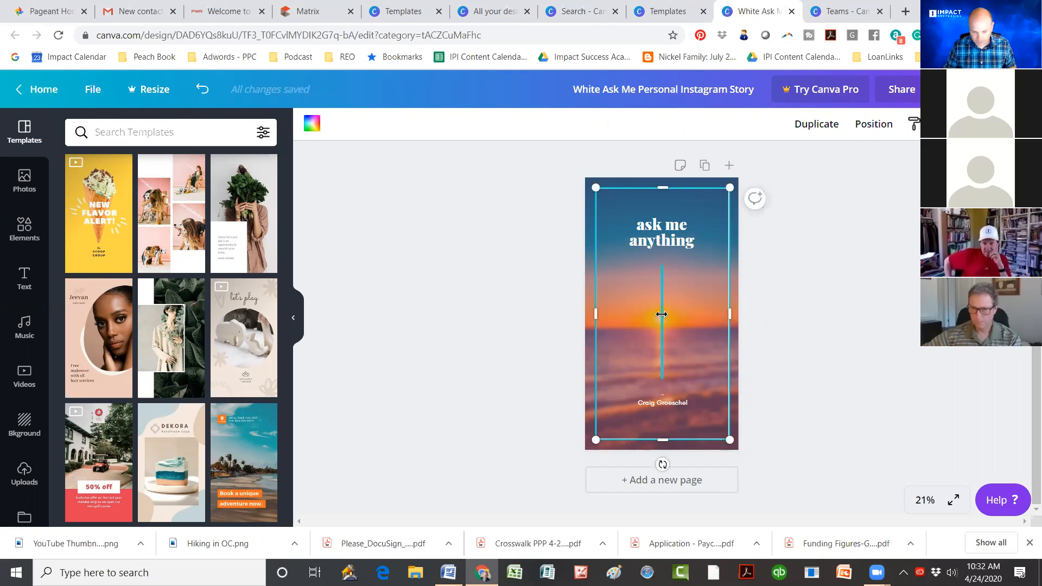
click(661, 315)
key(Delete)
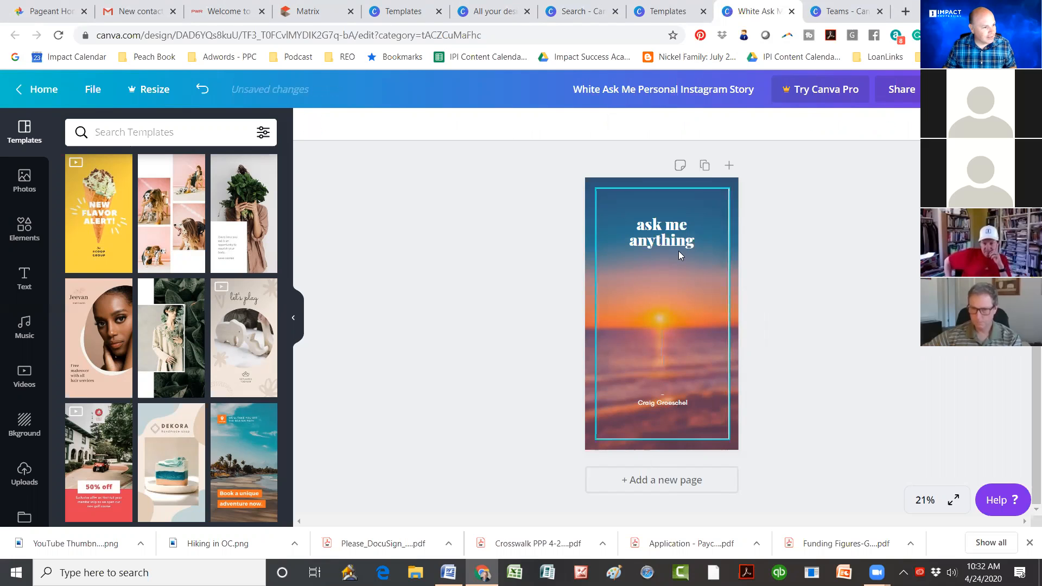
Step: Paste the Word quote 'You can make excuses, or you can make progress…' over the title
double_click(698, 242)
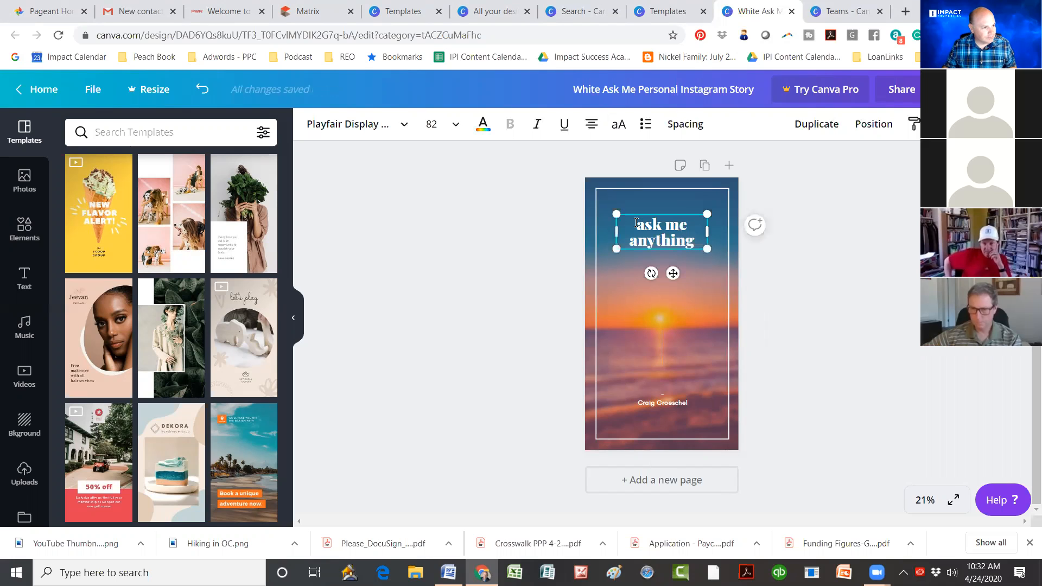
key(alt+Tab)
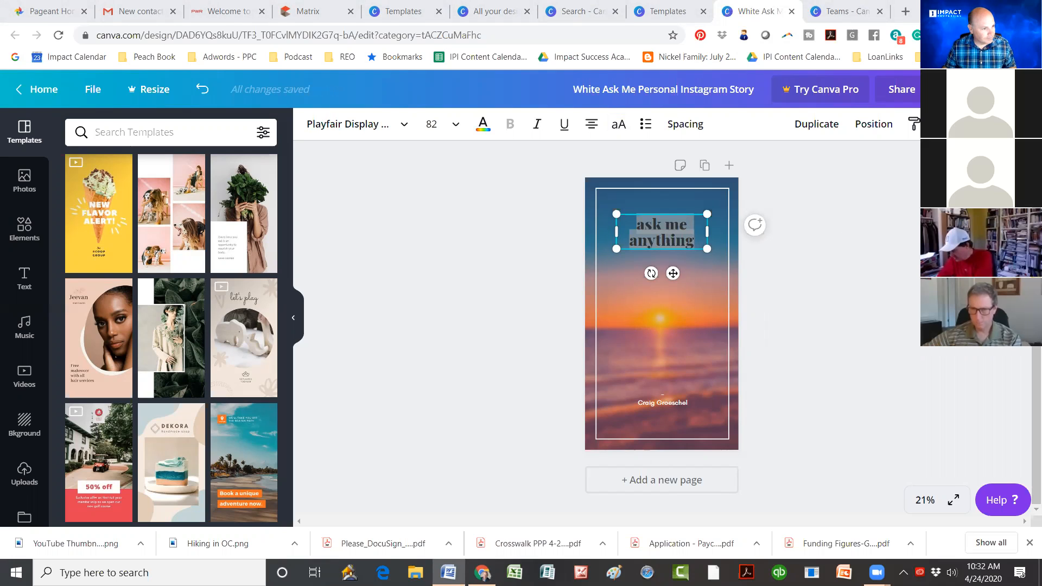
click(677, 233)
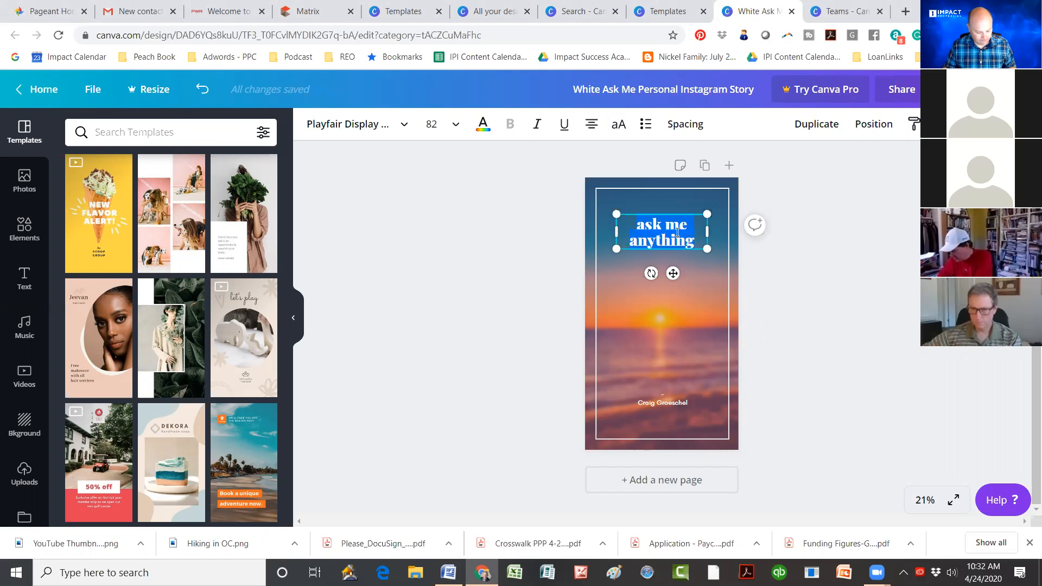
text(You can make excuses, or you can make progress. But you can’t have both.)
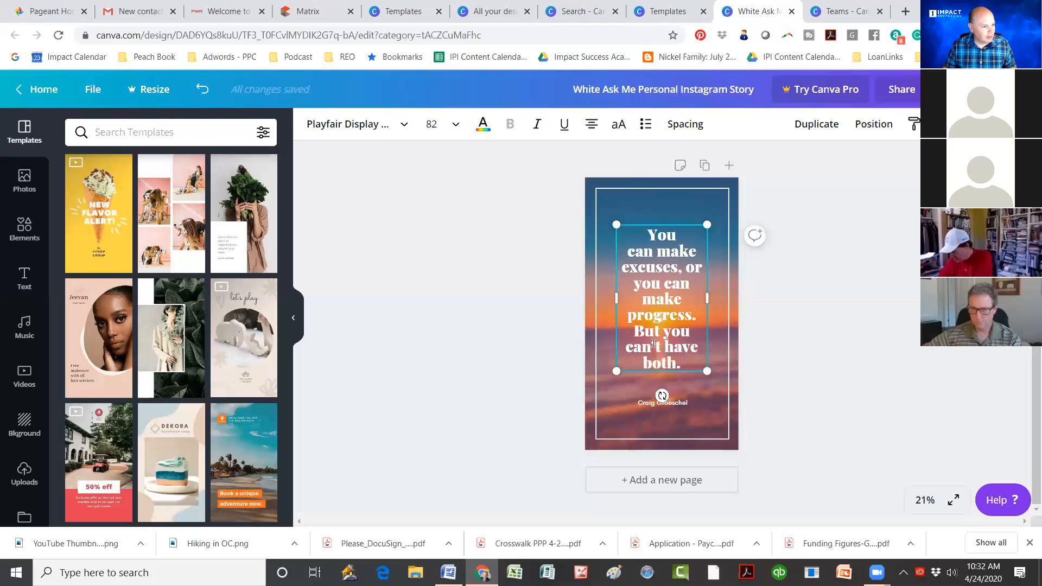
click(788, 325)
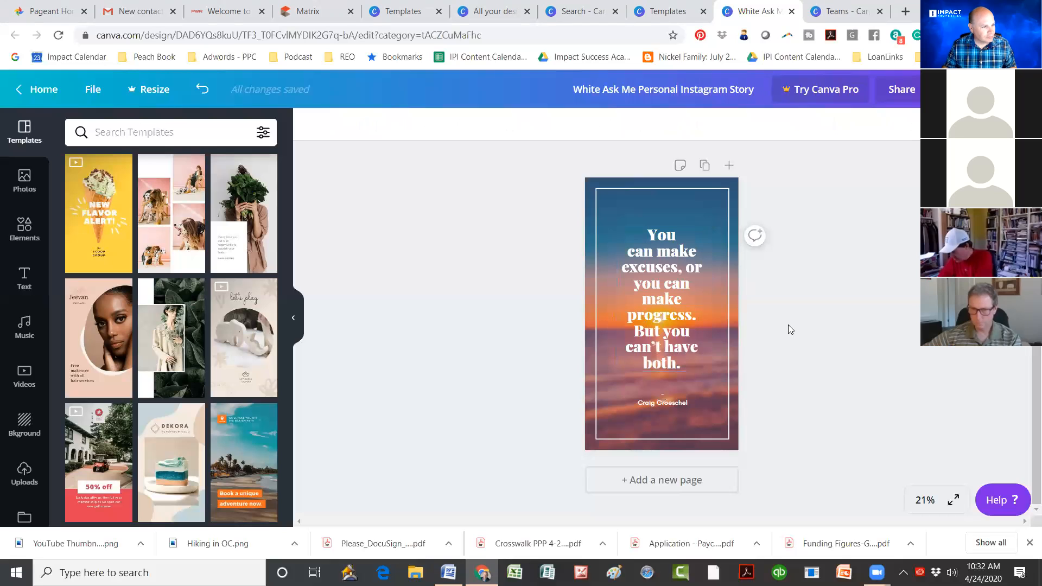
click(672, 350)
double_click(673, 350)
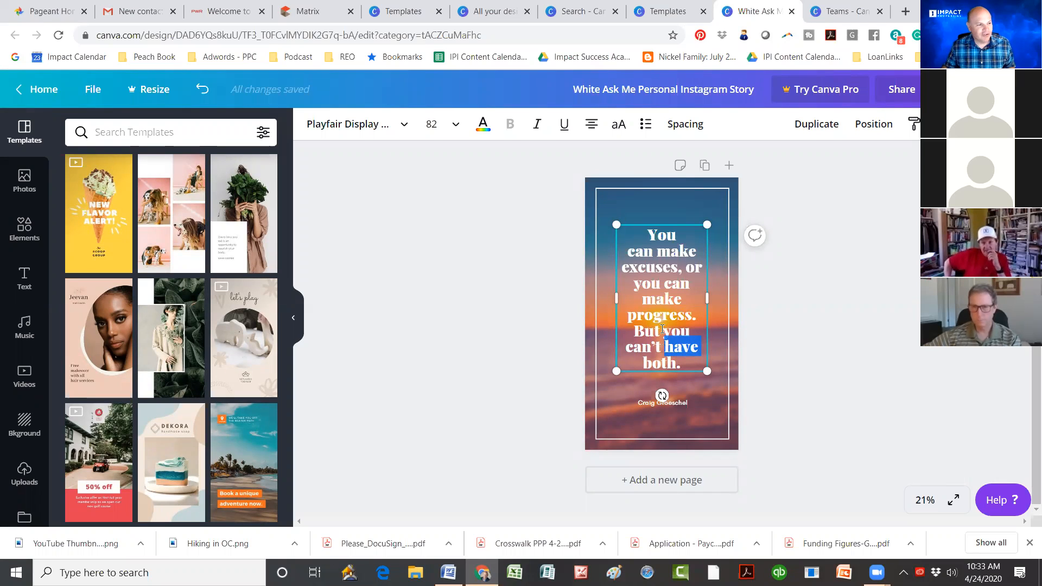
click(534, 255)
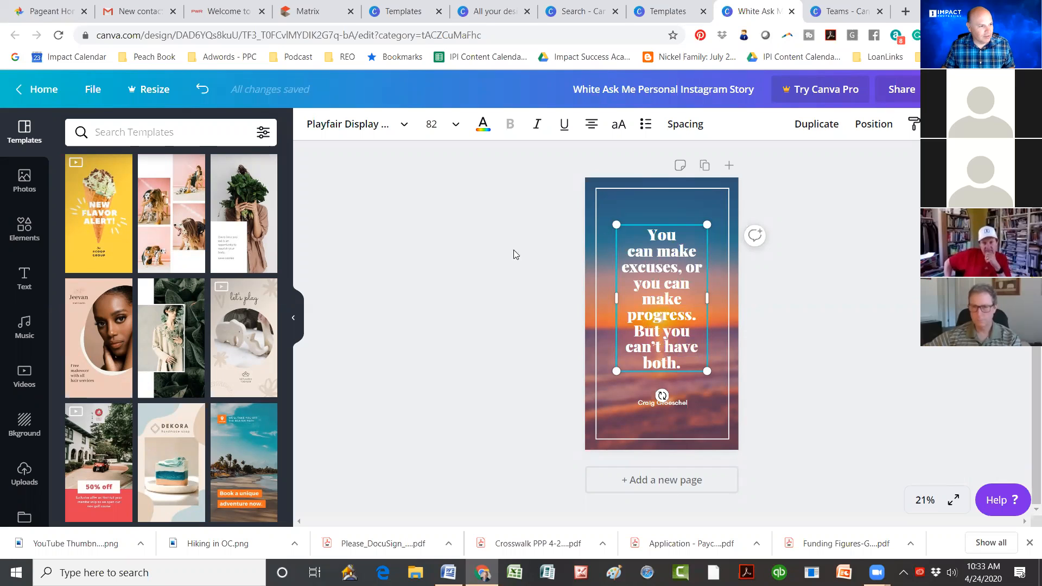
click(516, 253)
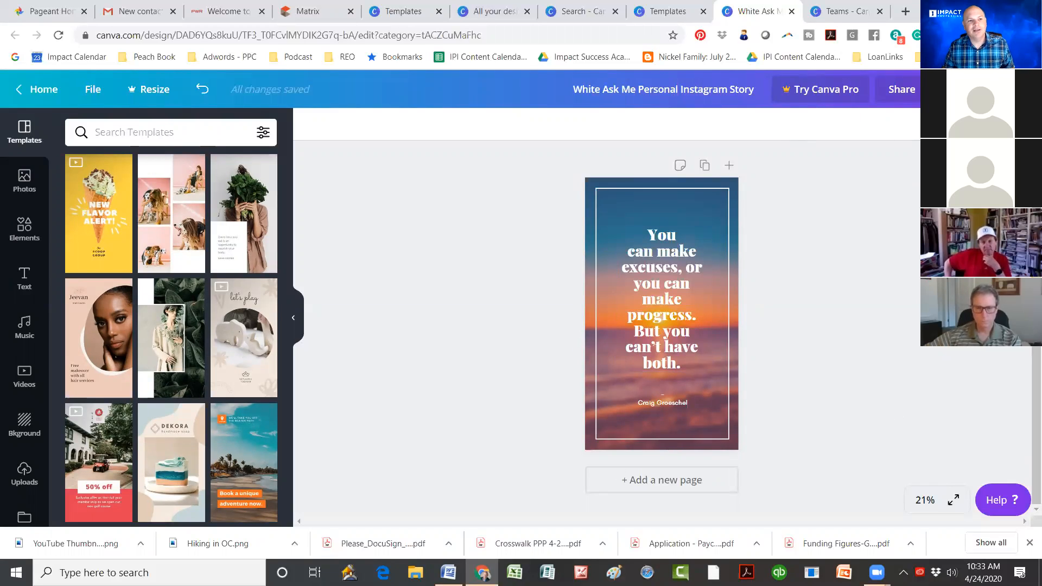
Step: Rename the design to 'Excuses or Progress'
click(900, 89)
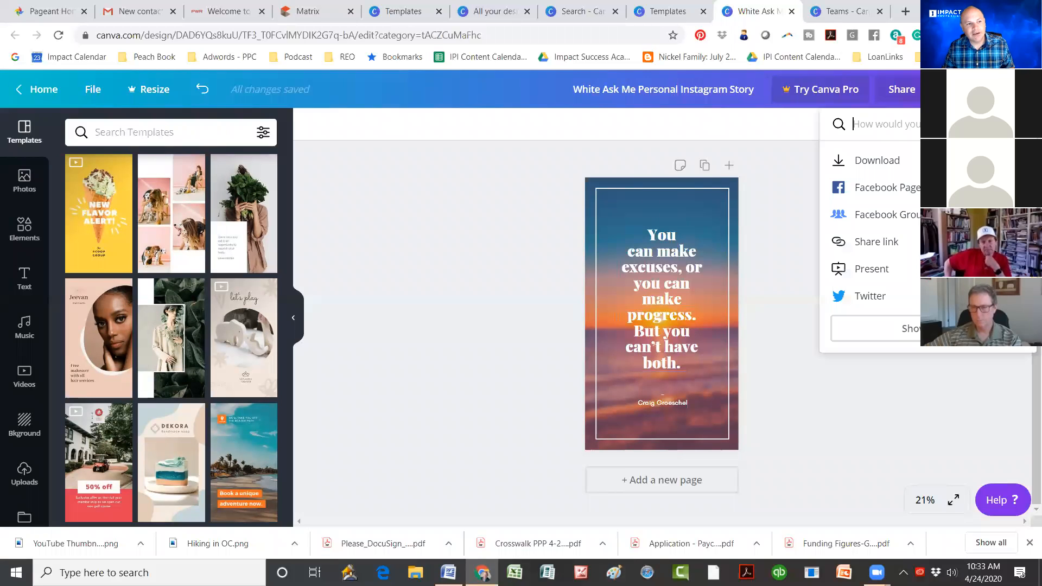
click(865, 166)
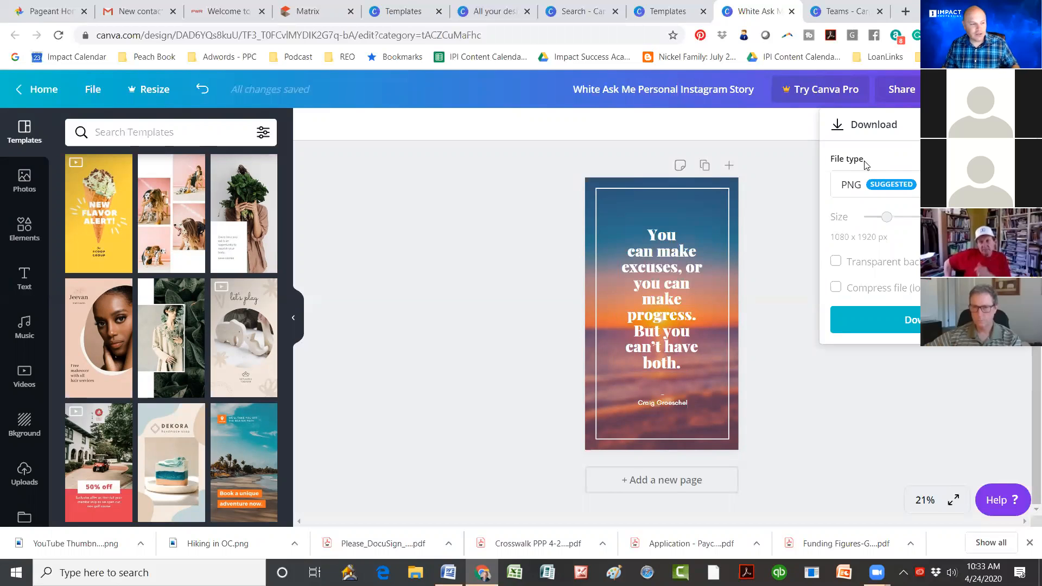
click(681, 88)
drag(619, 89, 576, 89)
drag(737, 87, 769, 88)
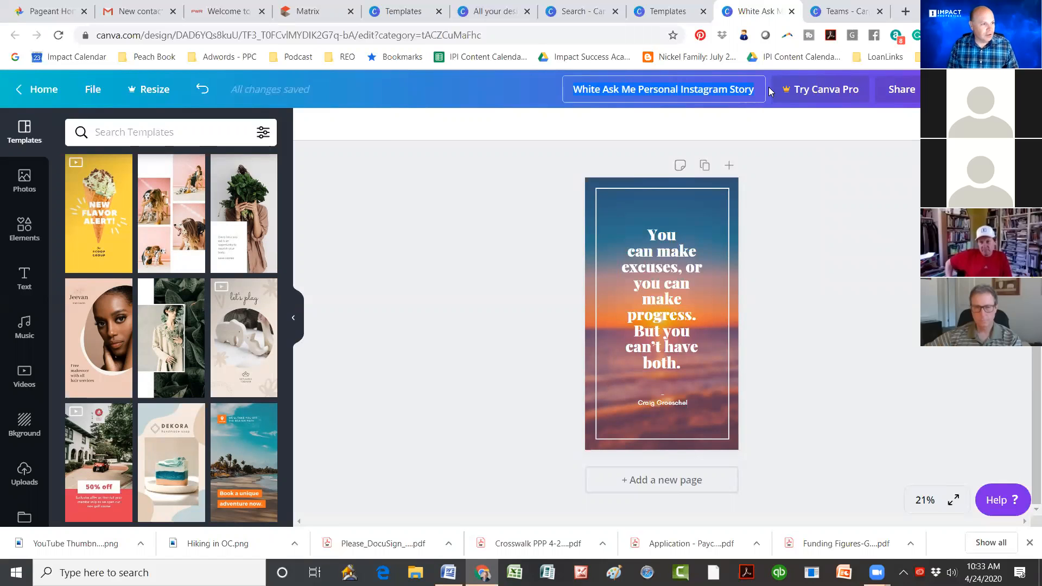
text(E)
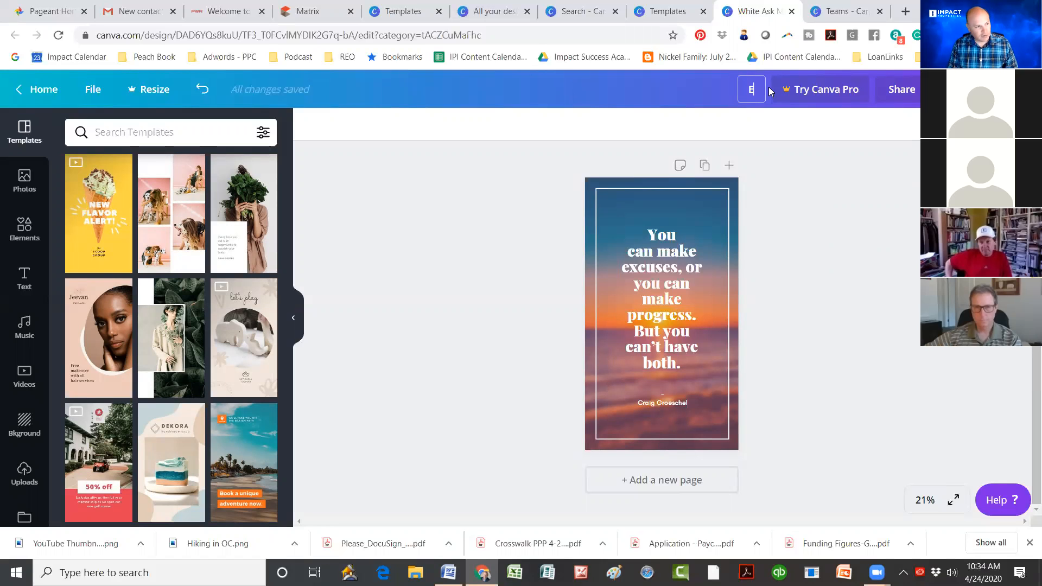
text(xcuses)
key(BackSpace)
key(BackSpace)
text(ses or P)
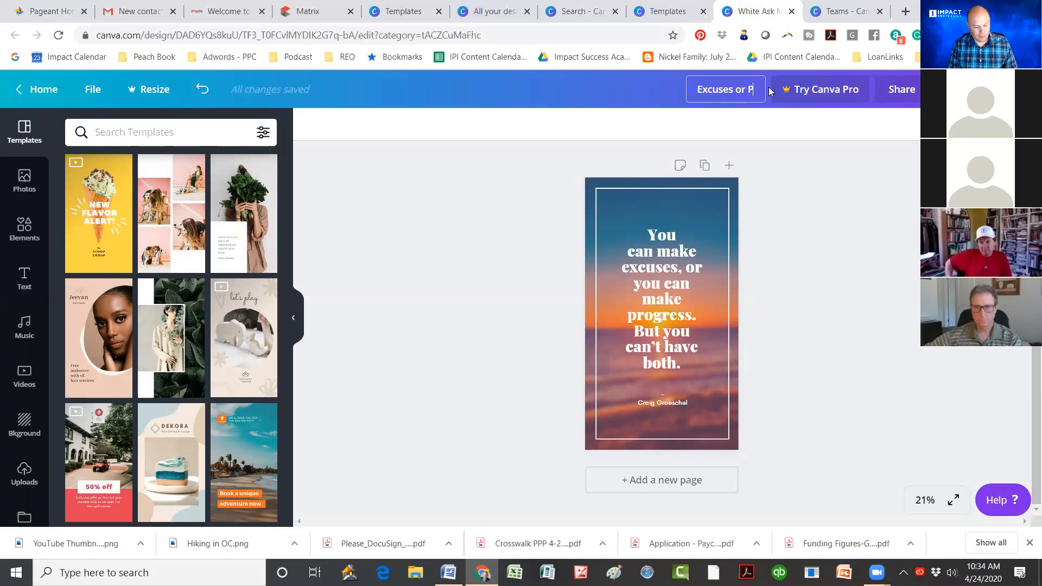
text(rogress)
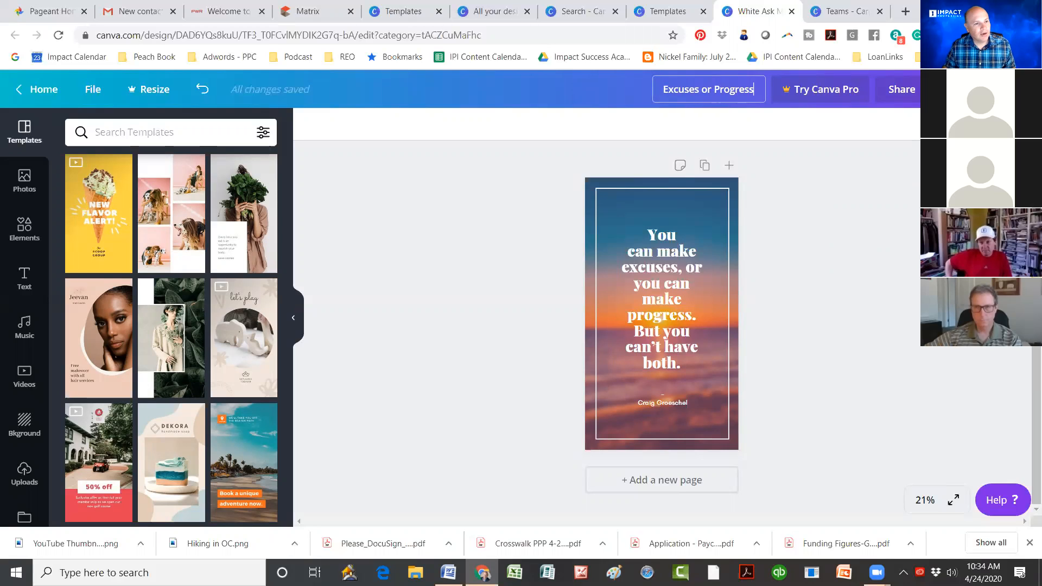
Step: Download the story as a PNG from the Share menu
click(901, 89)
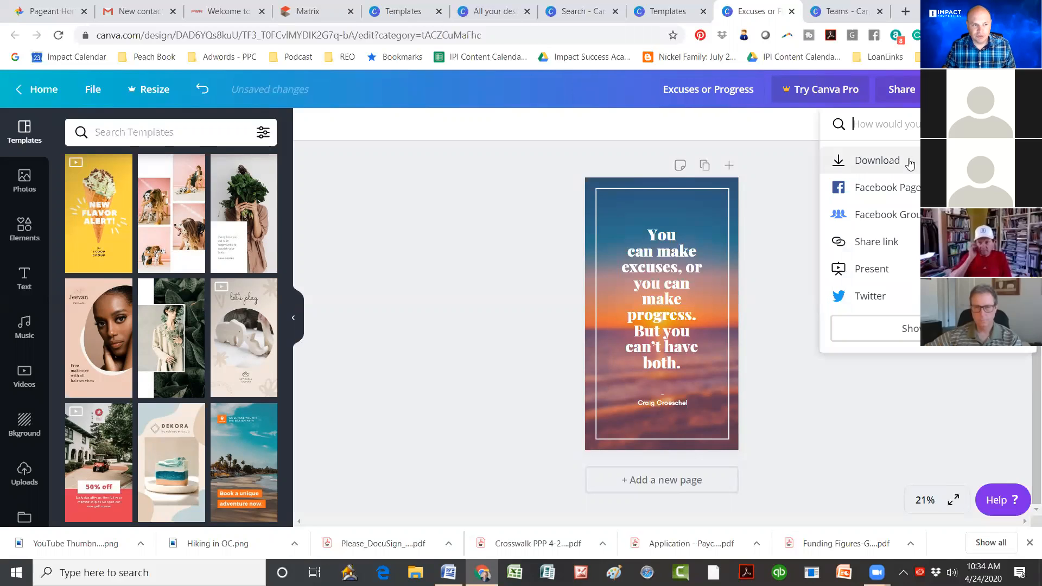
click(890, 160)
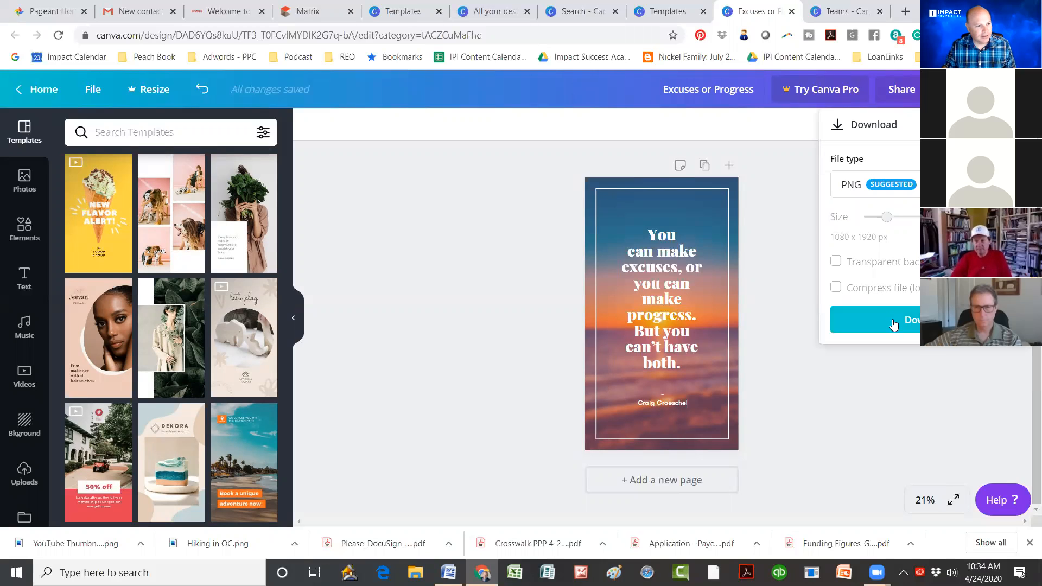
click(875, 329)
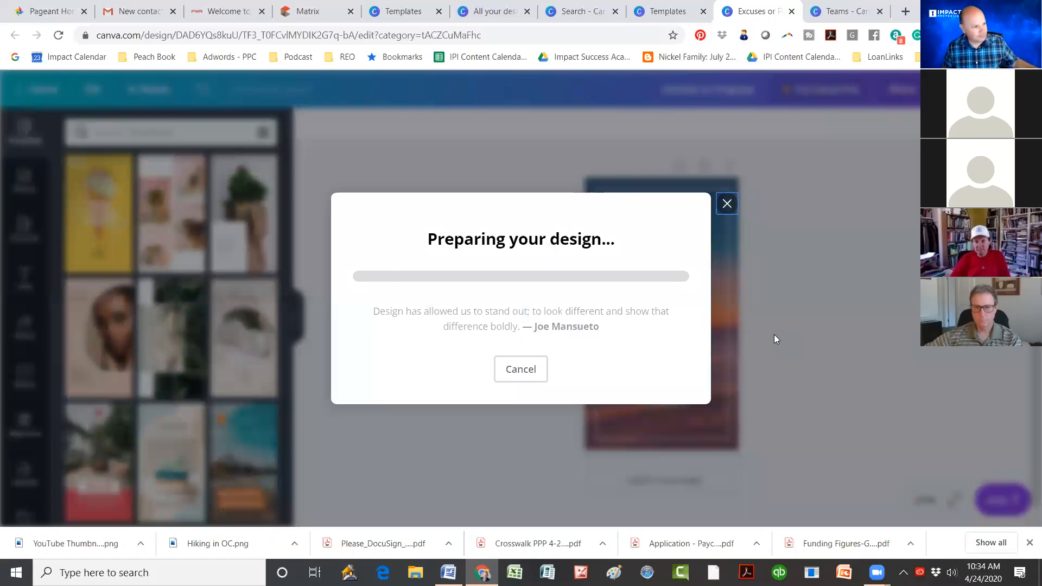
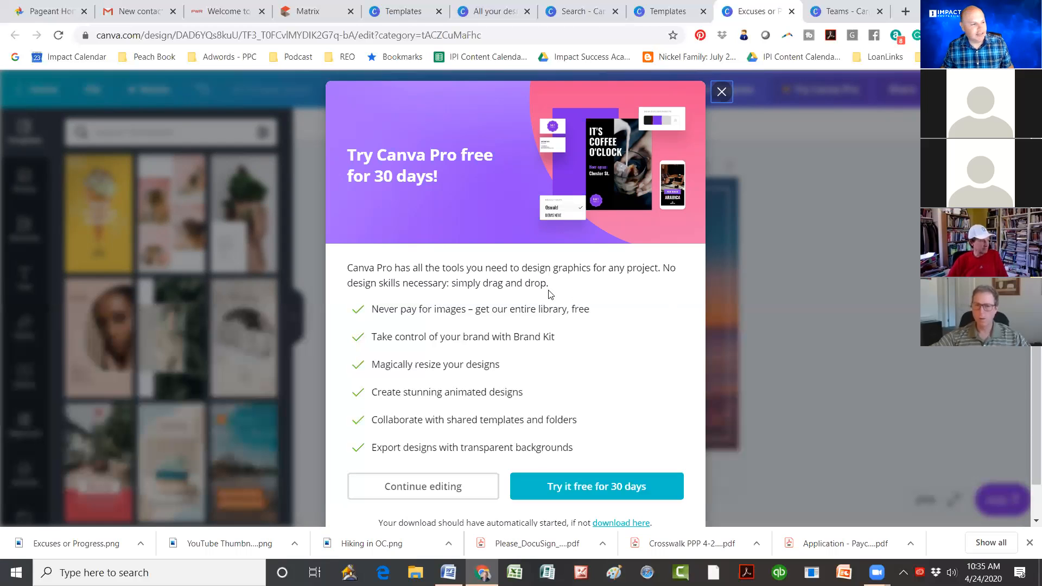
Step: Dismiss the Canva Pro trial offer, select the word 'excuses' in the quote, then return Home
click(721, 92)
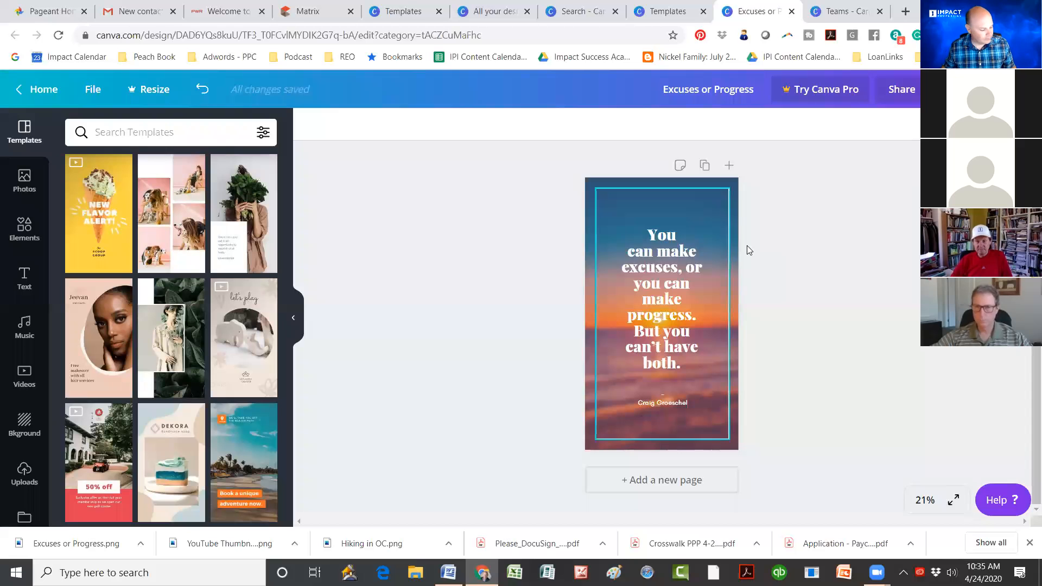
click(666, 256)
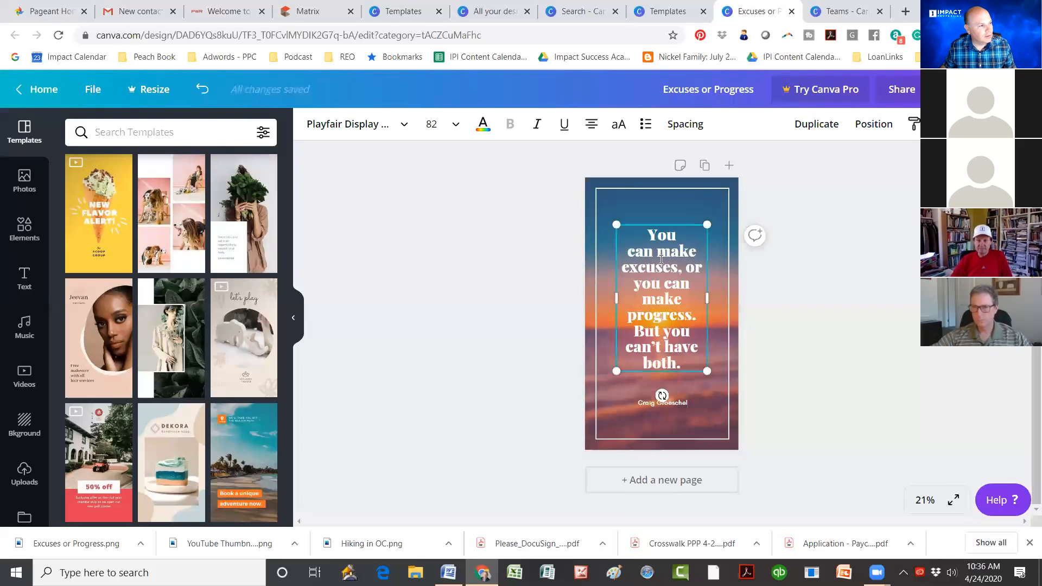
double_click(662, 266)
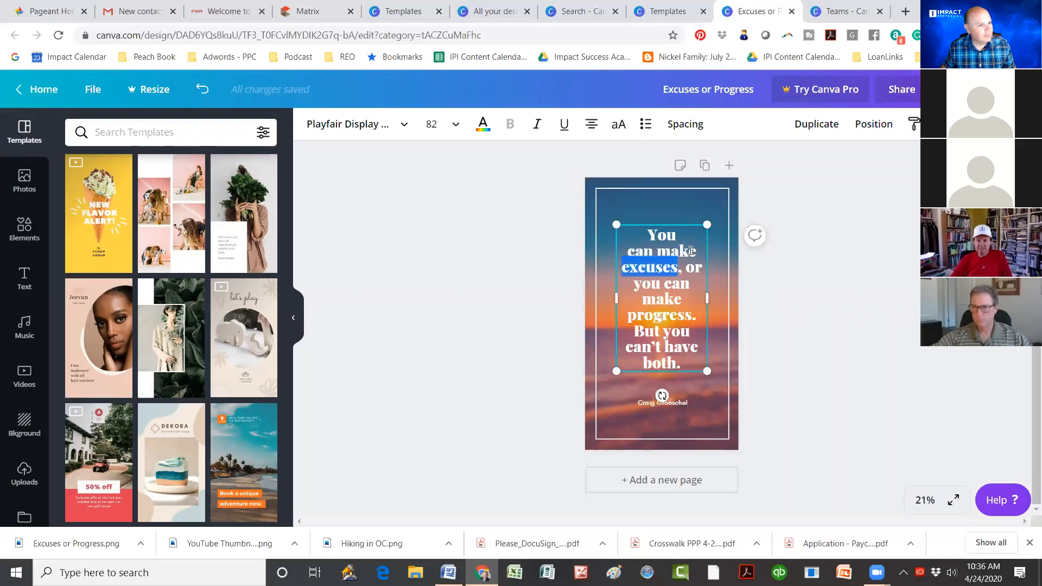
click(33, 95)
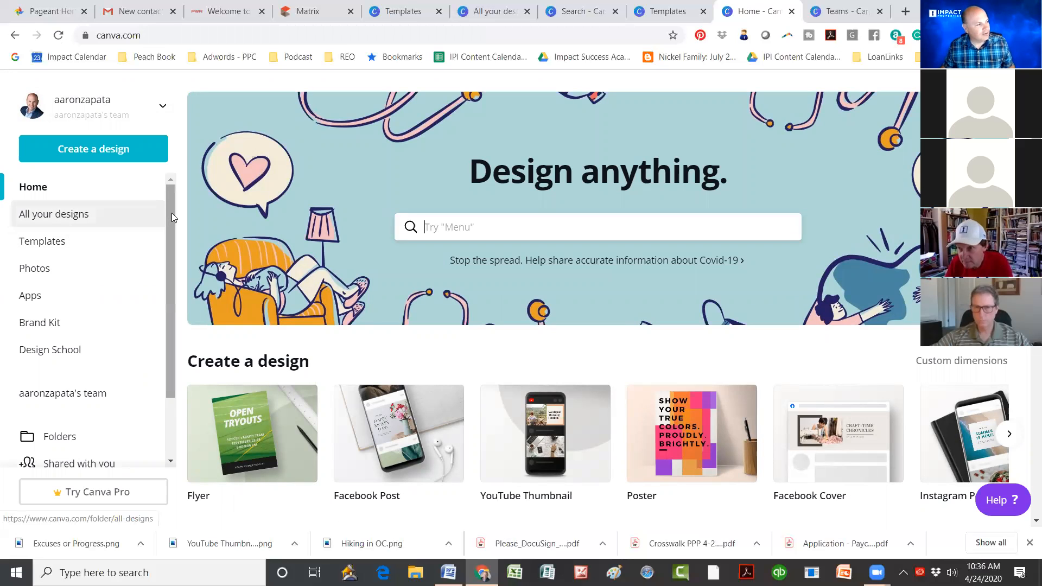
Step: Browse the home page's saved designs, then start a new blank Instagram Post design
scroll(171, 198, down, 1)
scroll(170, 201, up, 1)
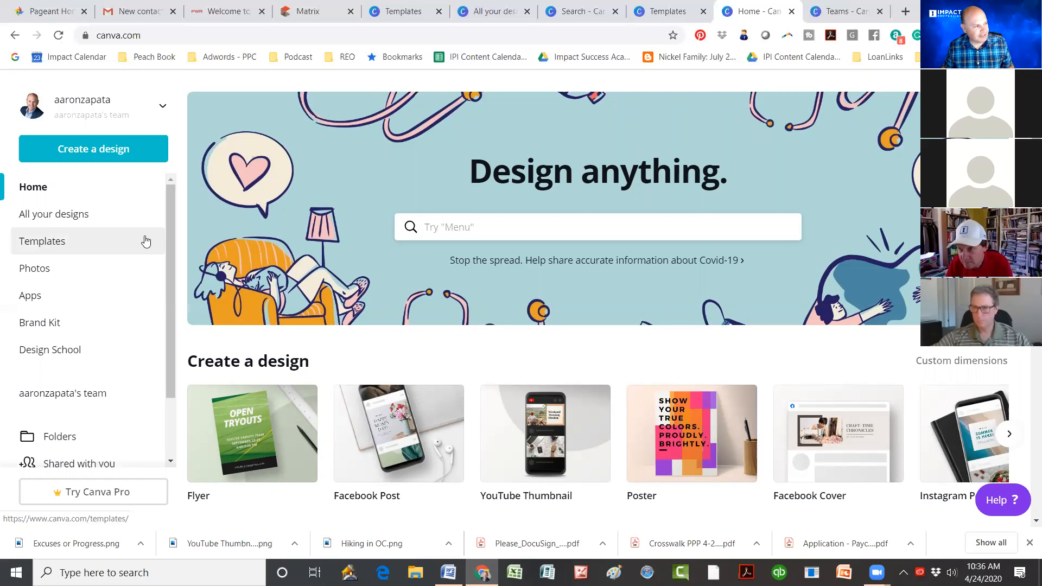
drag(170, 236, 179, 359)
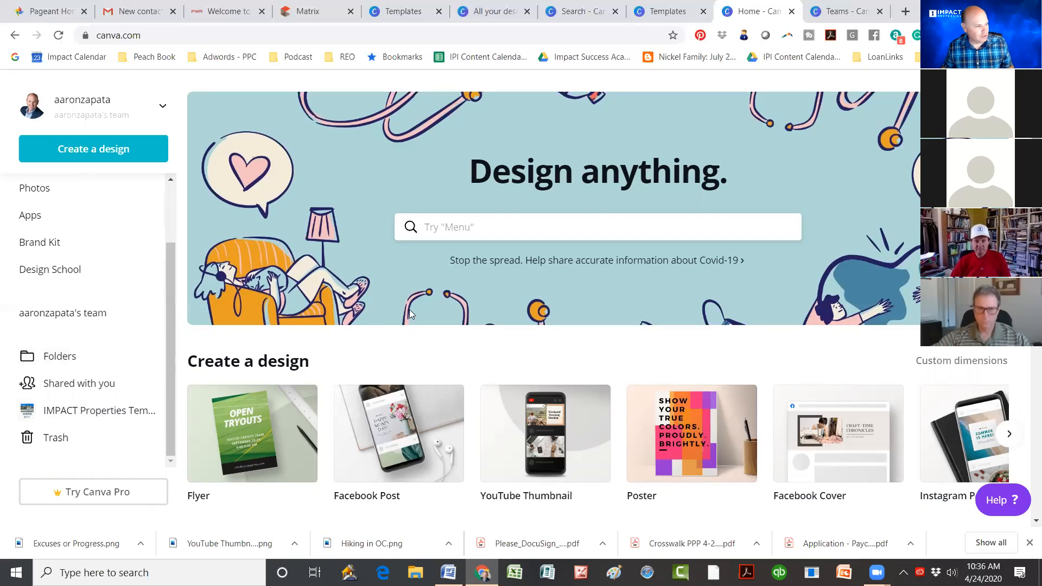
drag(175, 325, 180, 264)
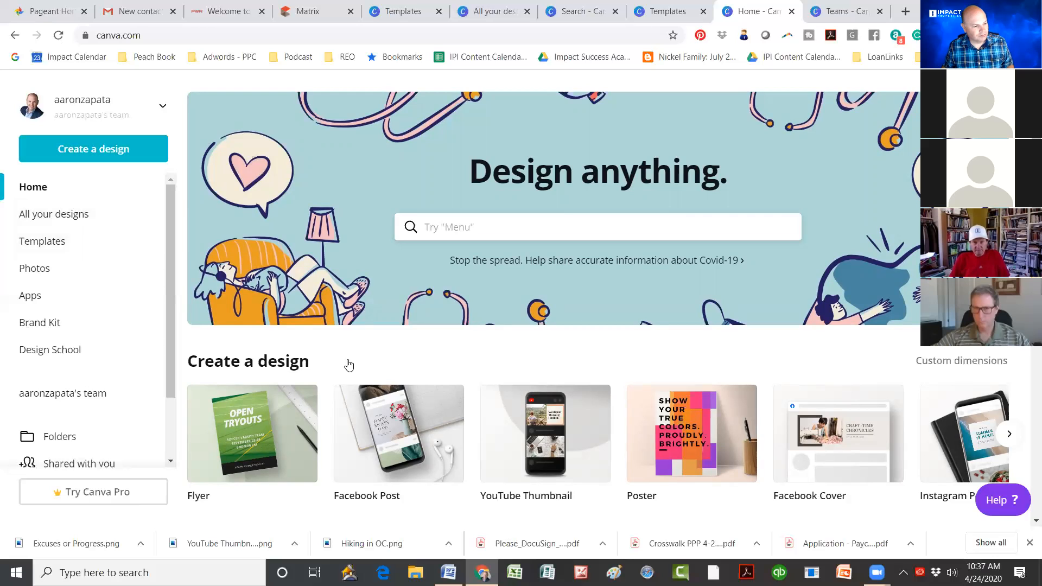
scroll(348, 363, down, 2)
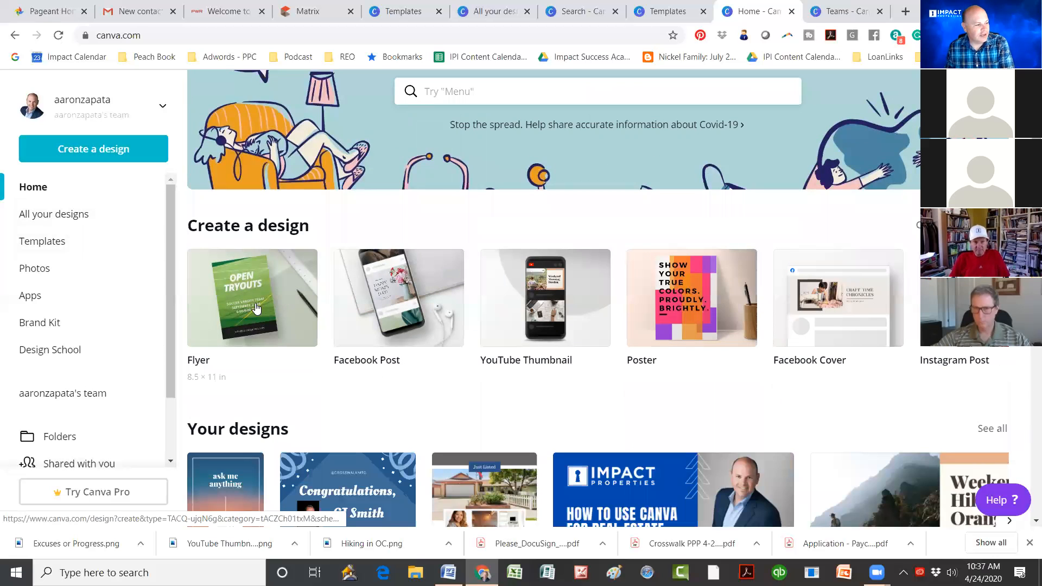
scroll(257, 308, down, 4)
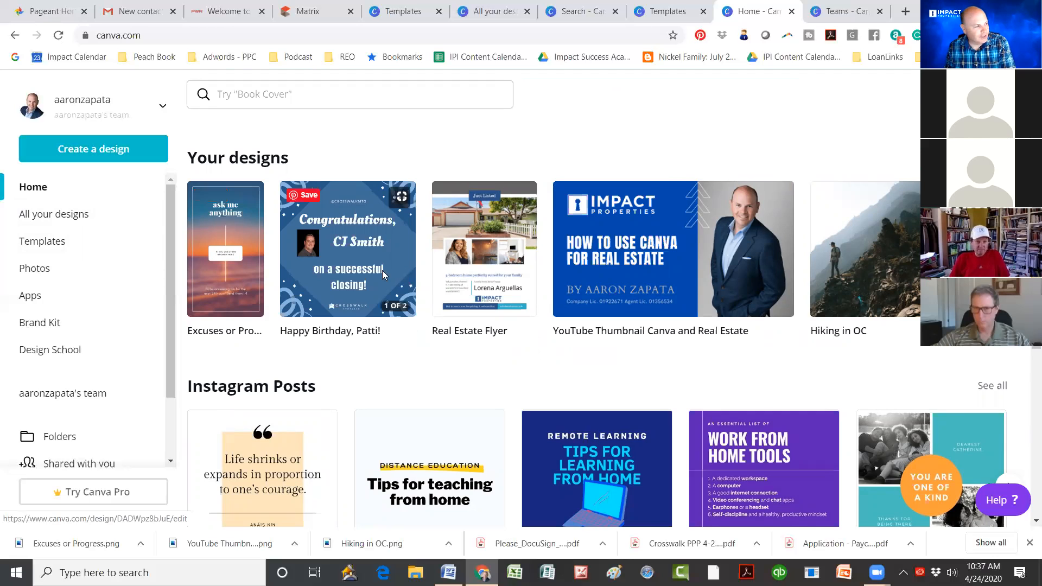
scroll(382, 270, down, 4)
scroll(422, 259, up, 7)
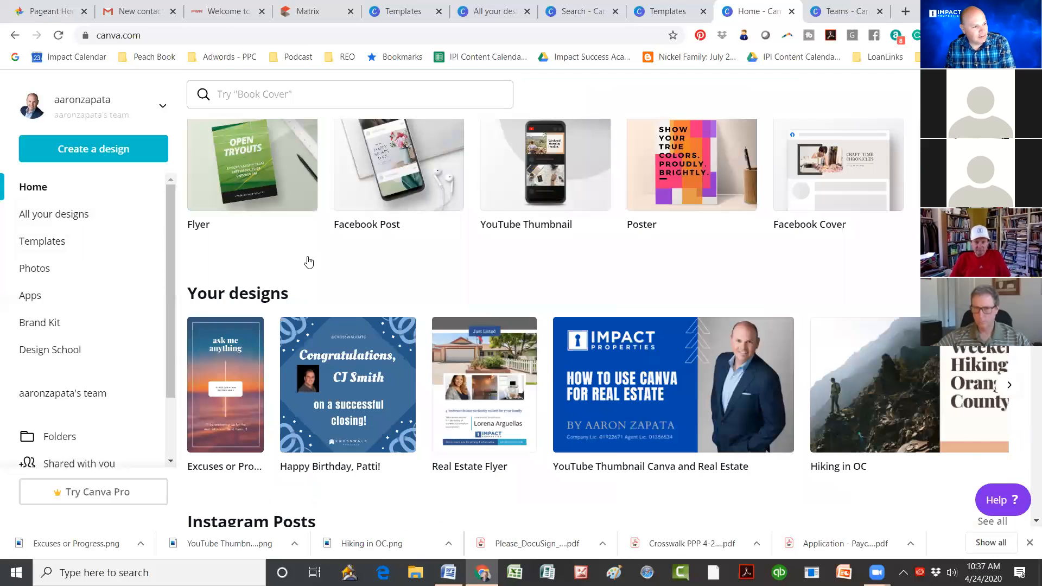
scroll(309, 263, up, 1)
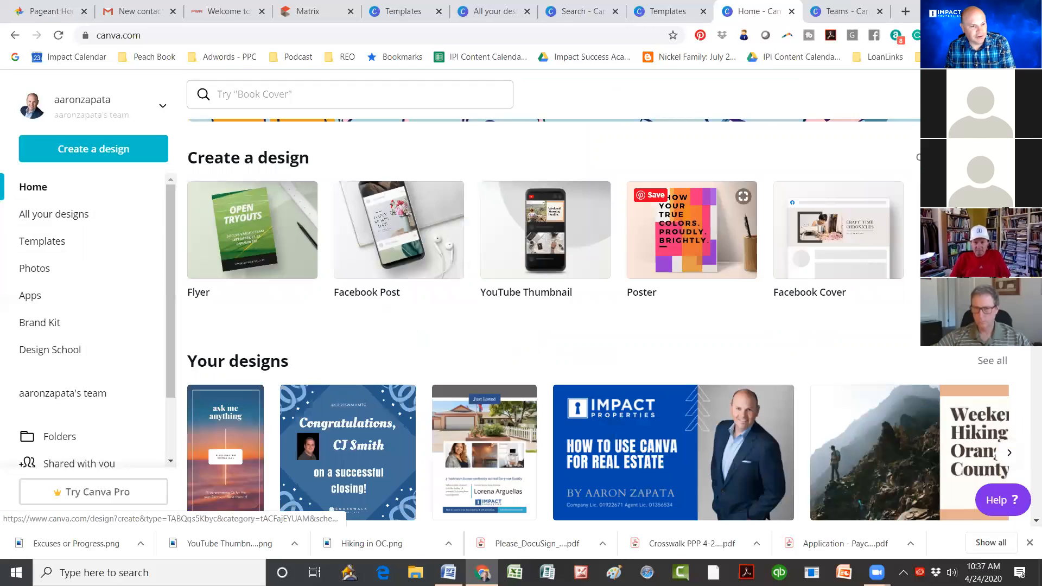
click(692, 233)
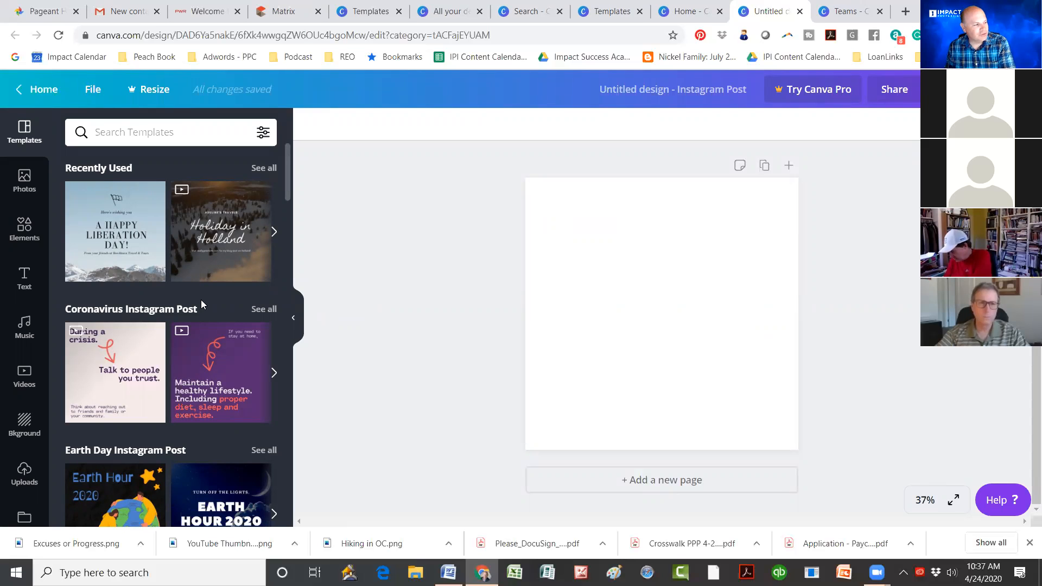
Step: Browse the Instagram Post template categories in the Templates panel, then return to the Canva home page
scroll(202, 304, down, 2)
scroll(201, 304, down, 2)
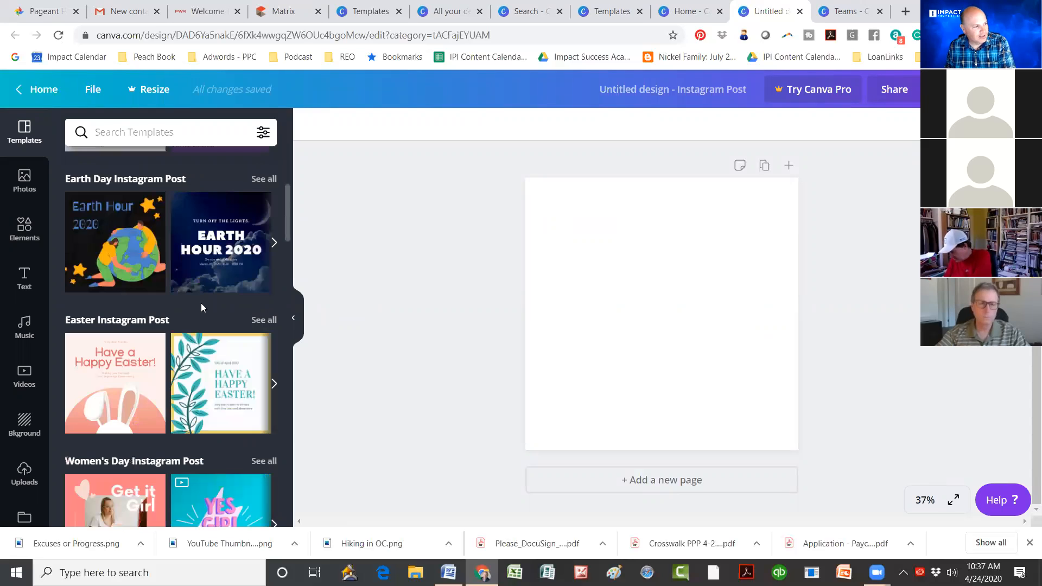
scroll(201, 304, up, 2)
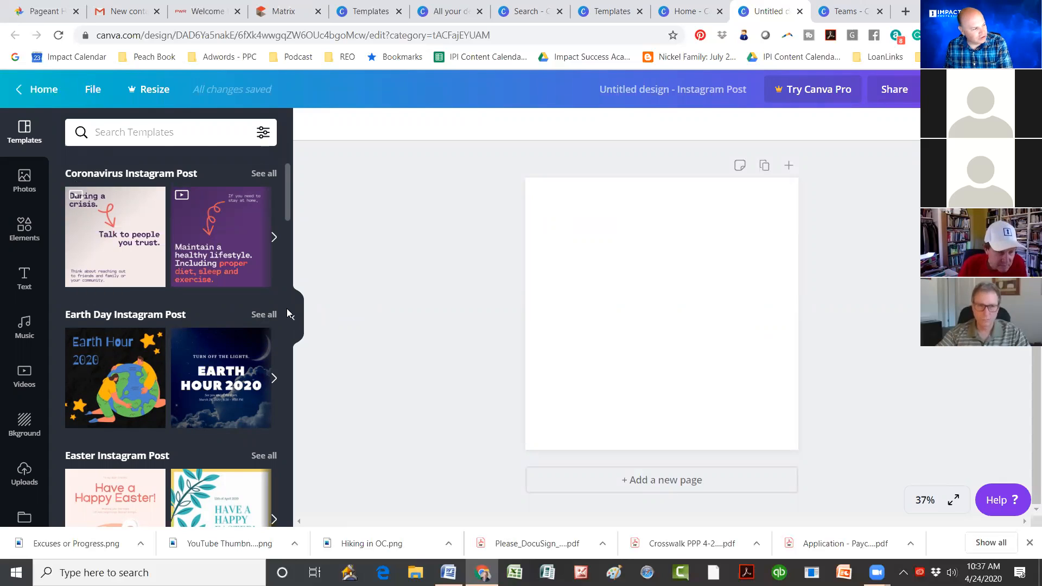
scroll(199, 380, down, 1)
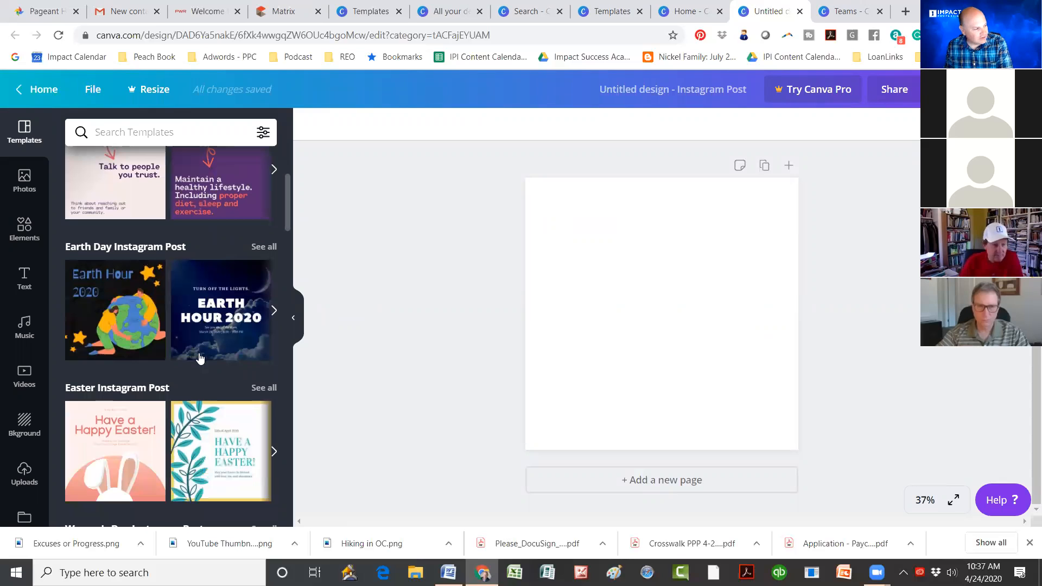
scroll(200, 358, down, 1)
scroll(271, 404, down, 1)
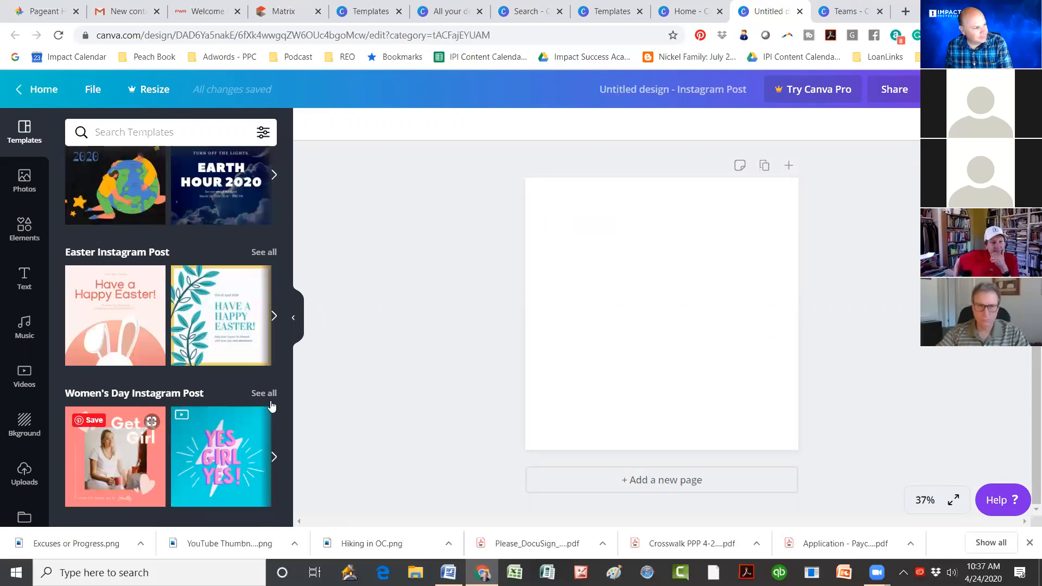
scroll(109, 296, down, 2)
scroll(205, 257, down, 2)
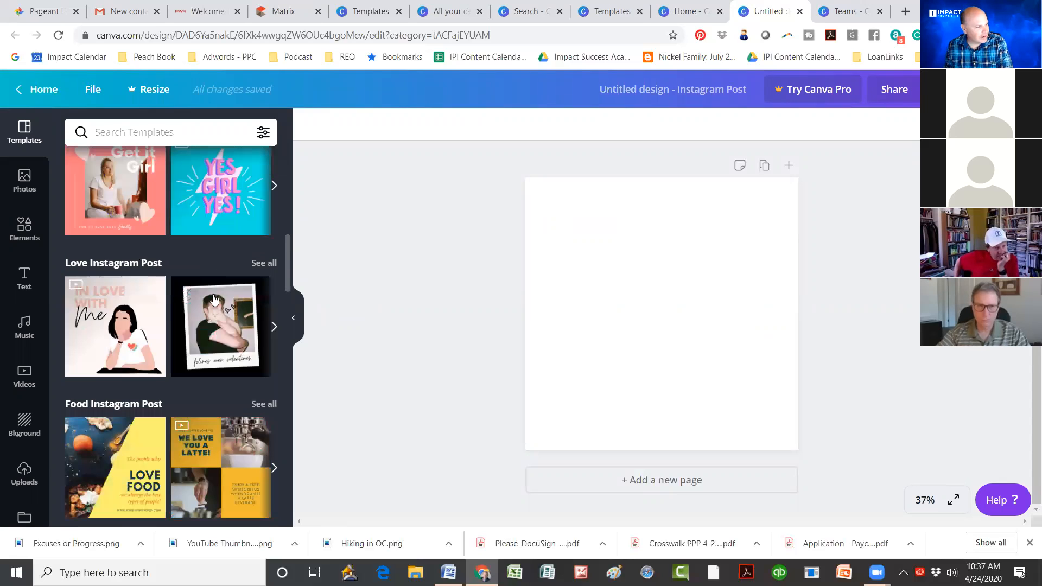
scroll(211, 298, down, 1)
scroll(206, 311, down, 1)
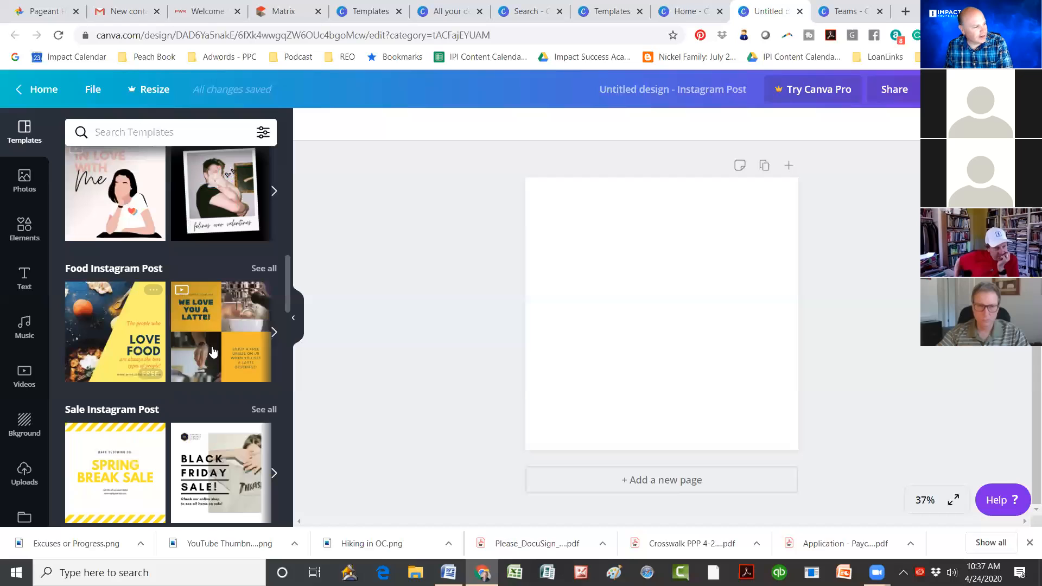
scroll(82, 350, down, 2)
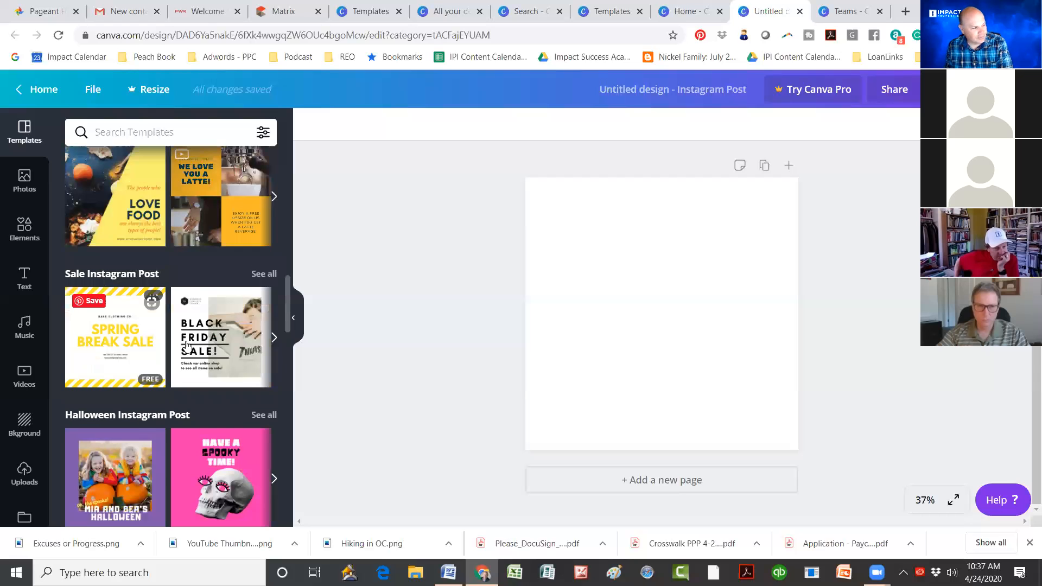
scroll(186, 345, down, 1)
scroll(186, 346, down, 6)
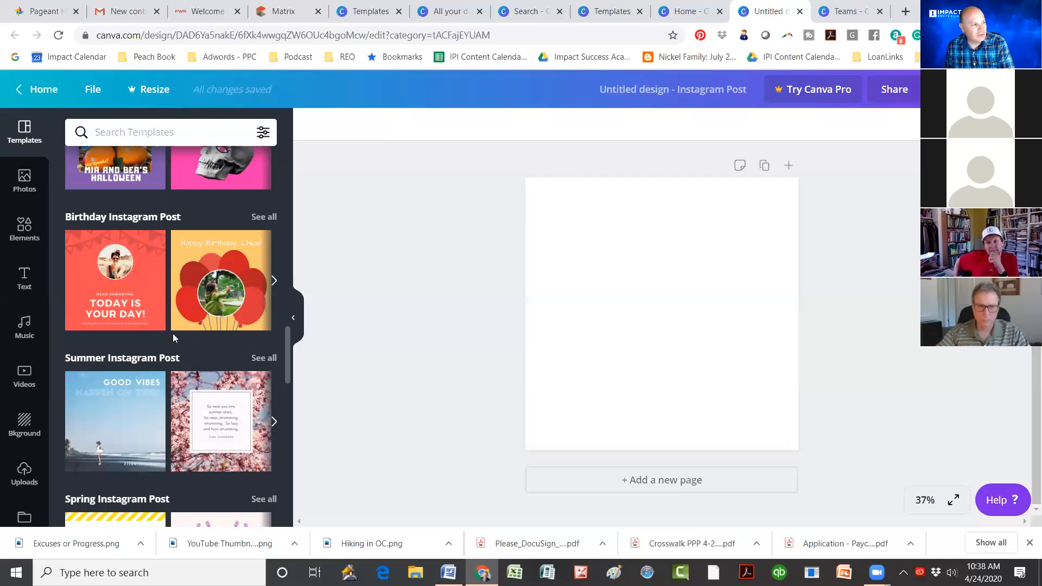
scroll(173, 333, up, 15)
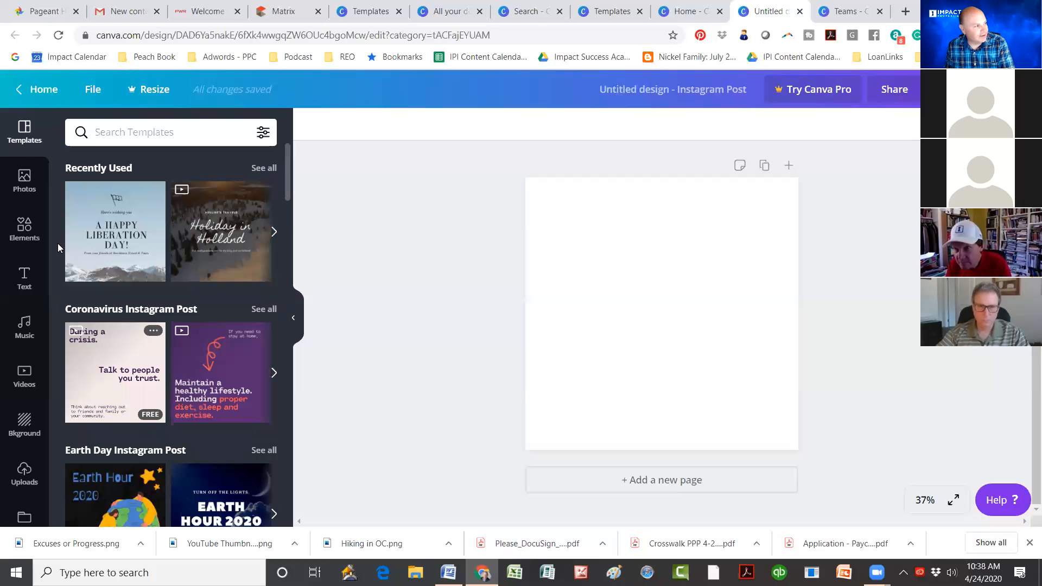
click(28, 91)
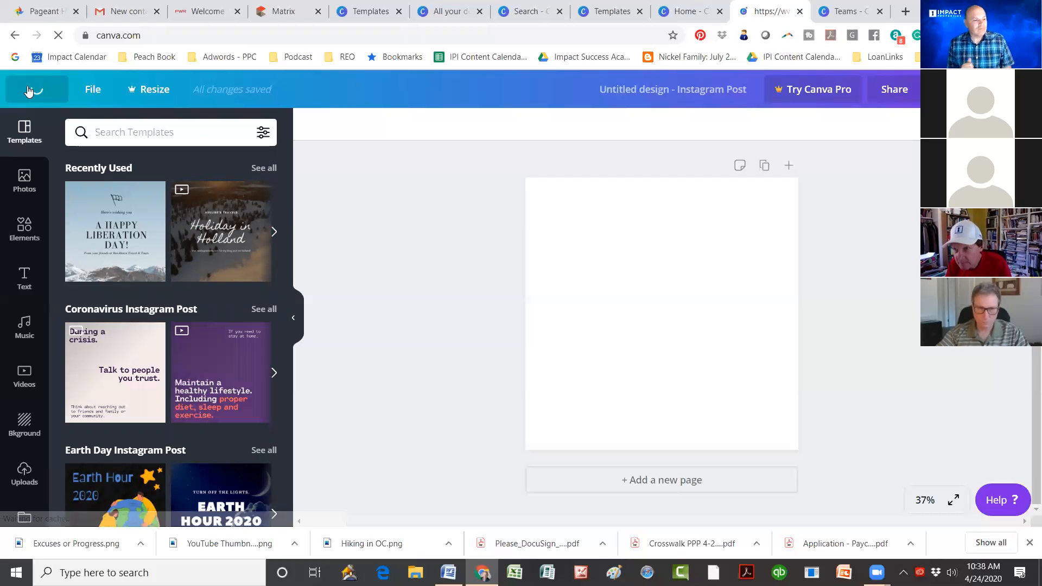